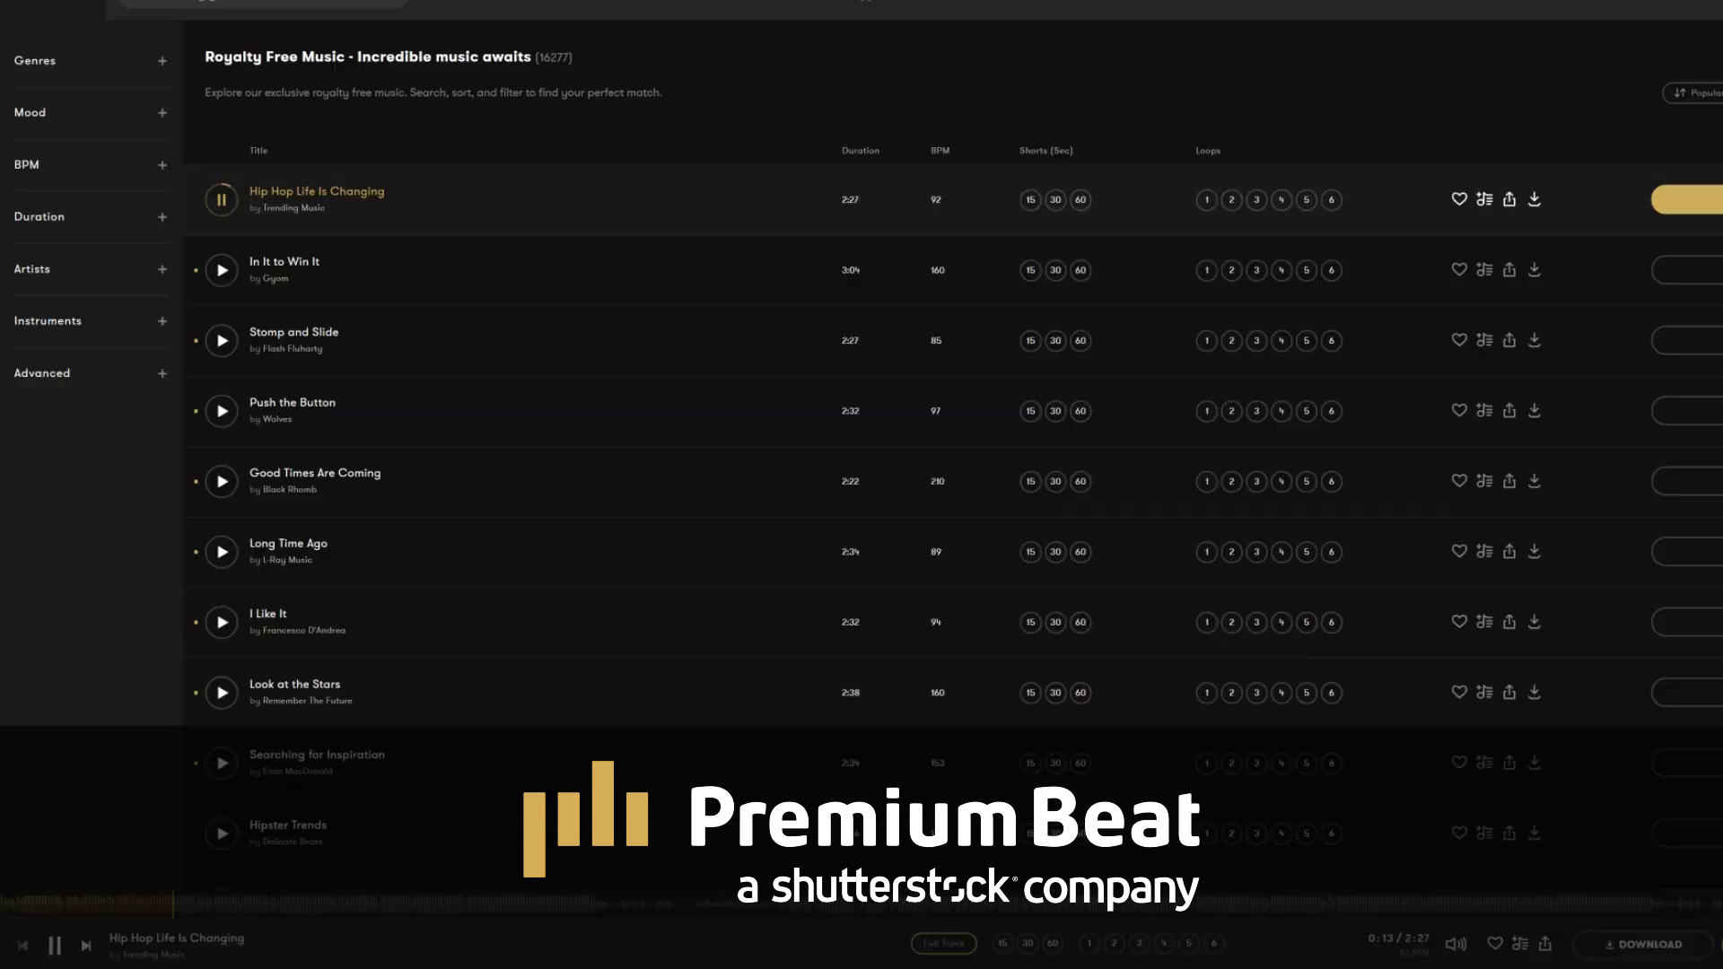
Filter the PremiumBeat music list to the Electronic genre
scroll(862, 449, down, 2)
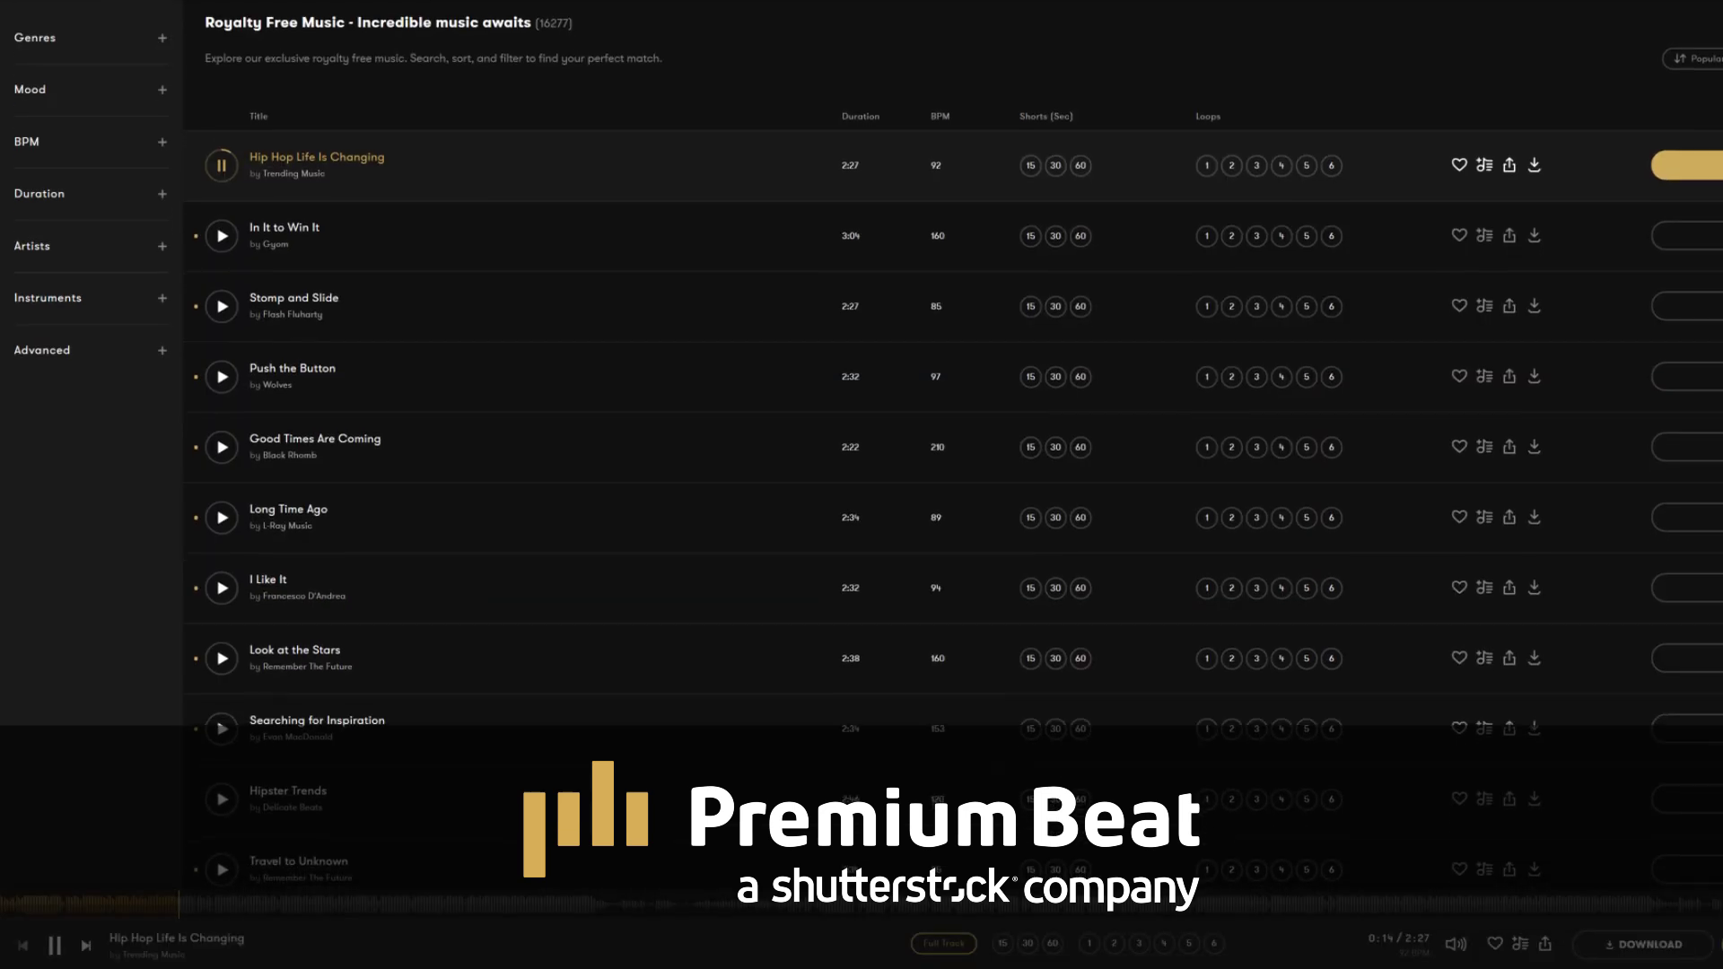
Narrow the tracks to the Action / Sports mood and cap BPM at 216
scroll(953, 449, down, 5)
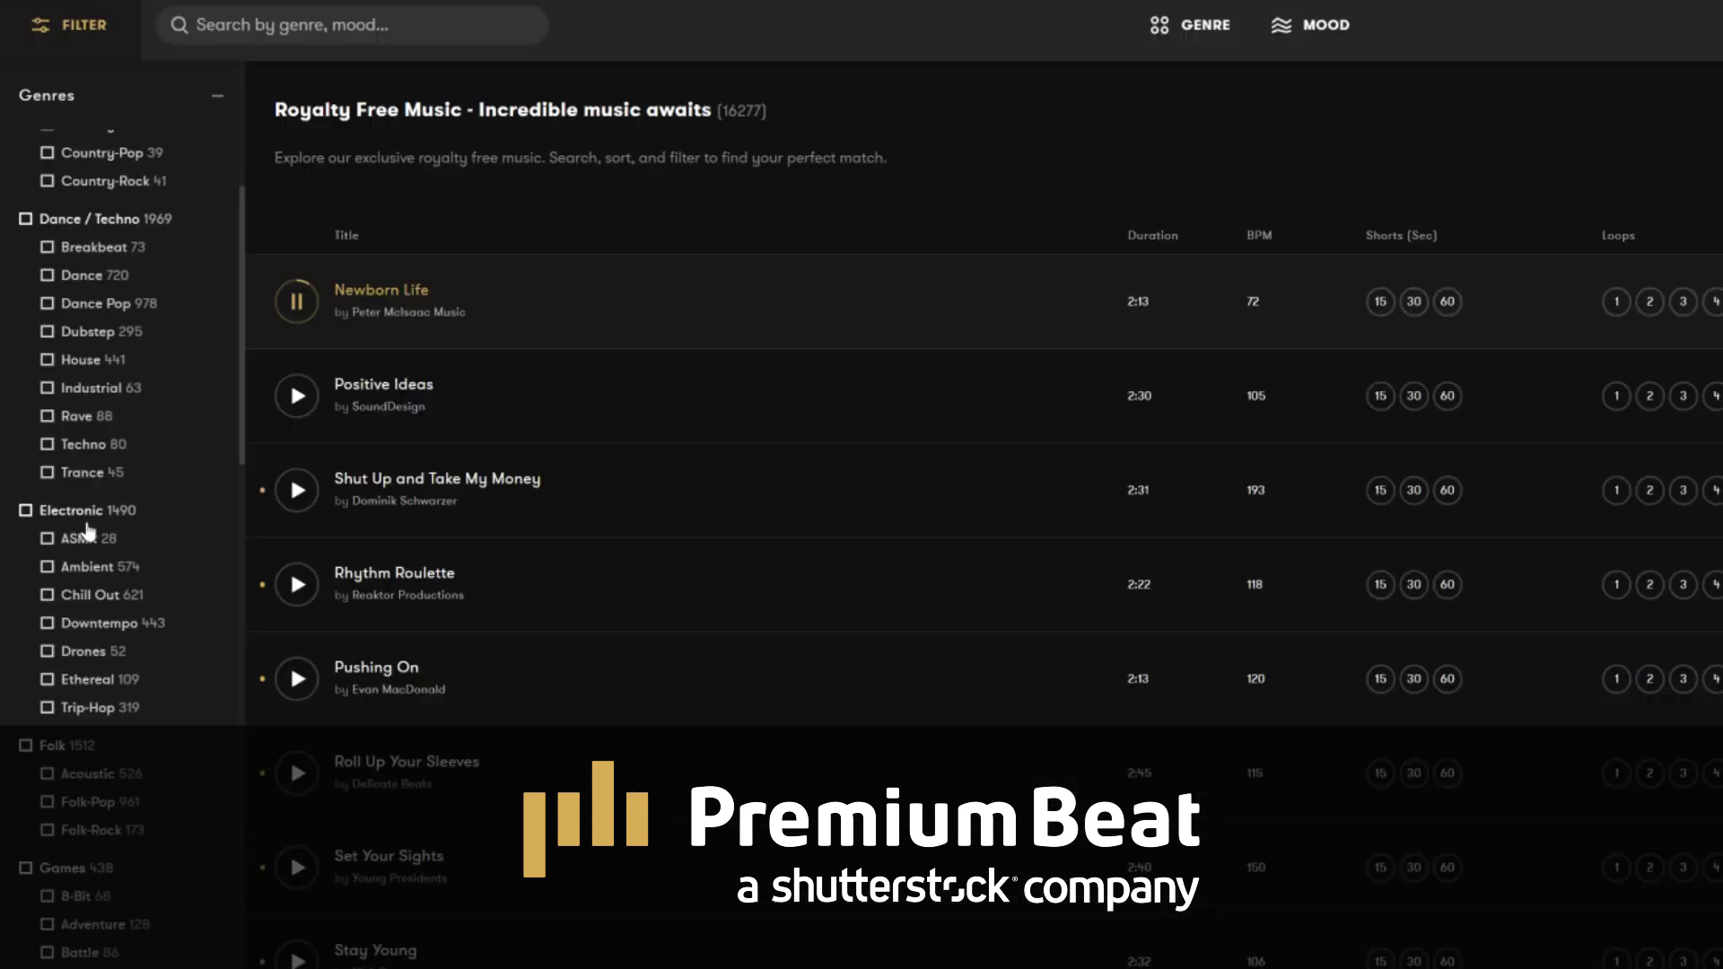
click(134, 504)
scroll(117, 521, down, 5)
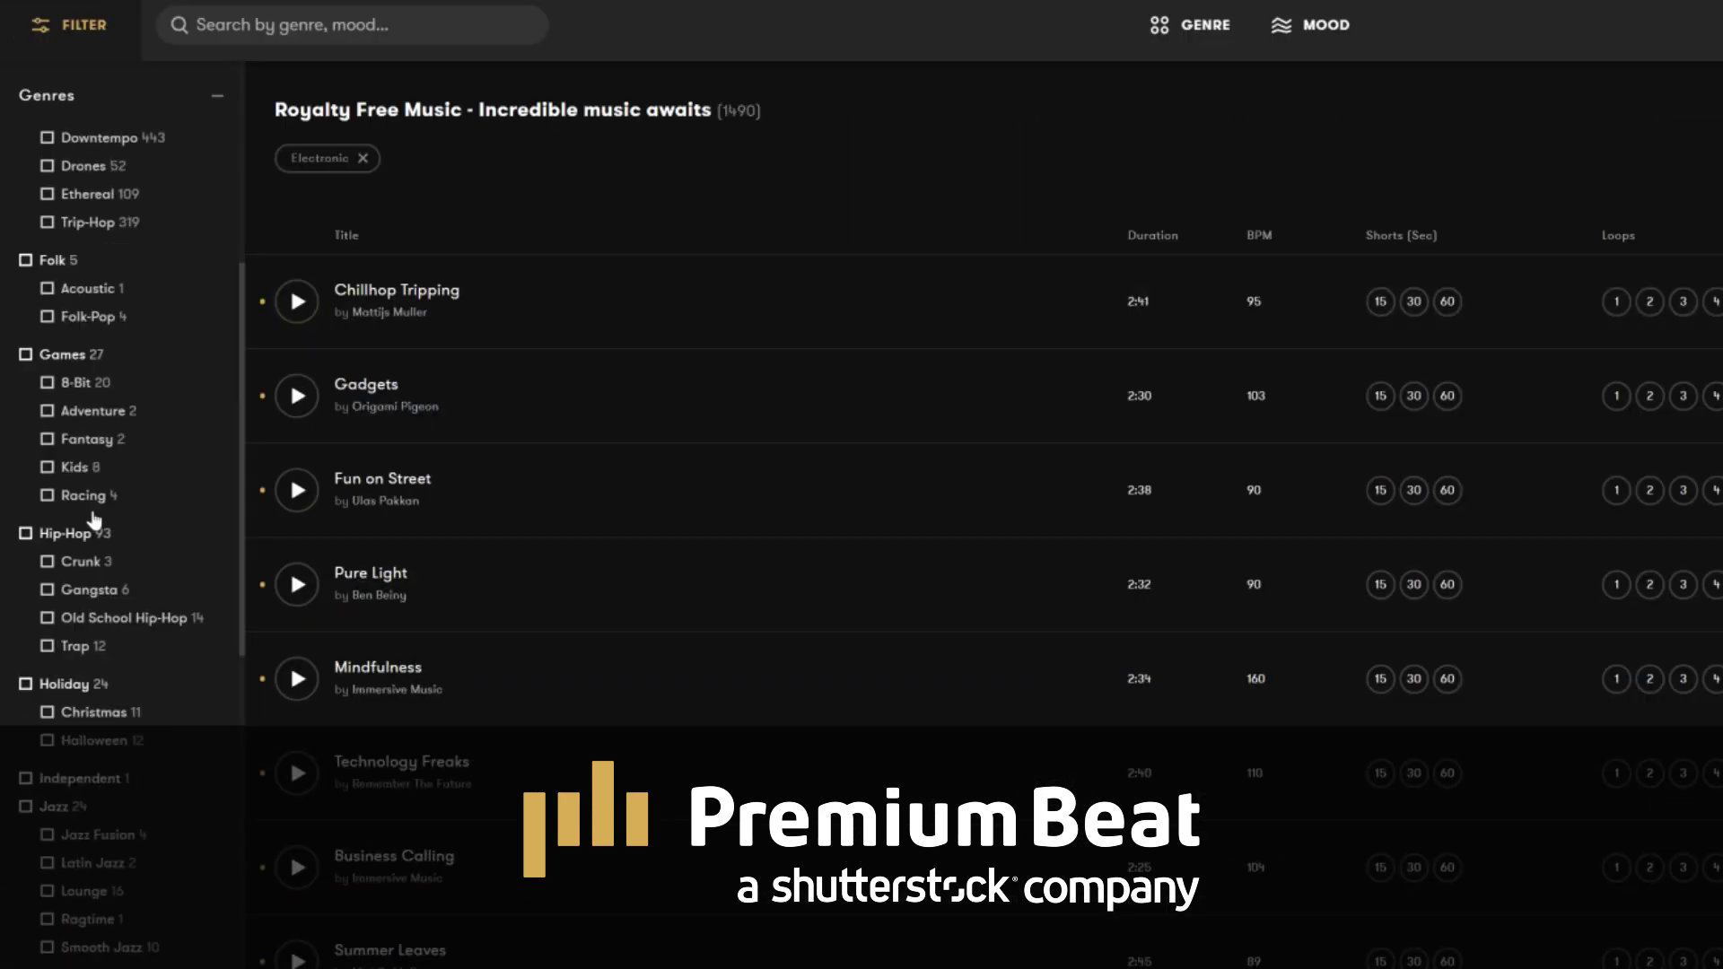
scroll(91, 528, down, 15)
scroll(94, 392, up, 3)
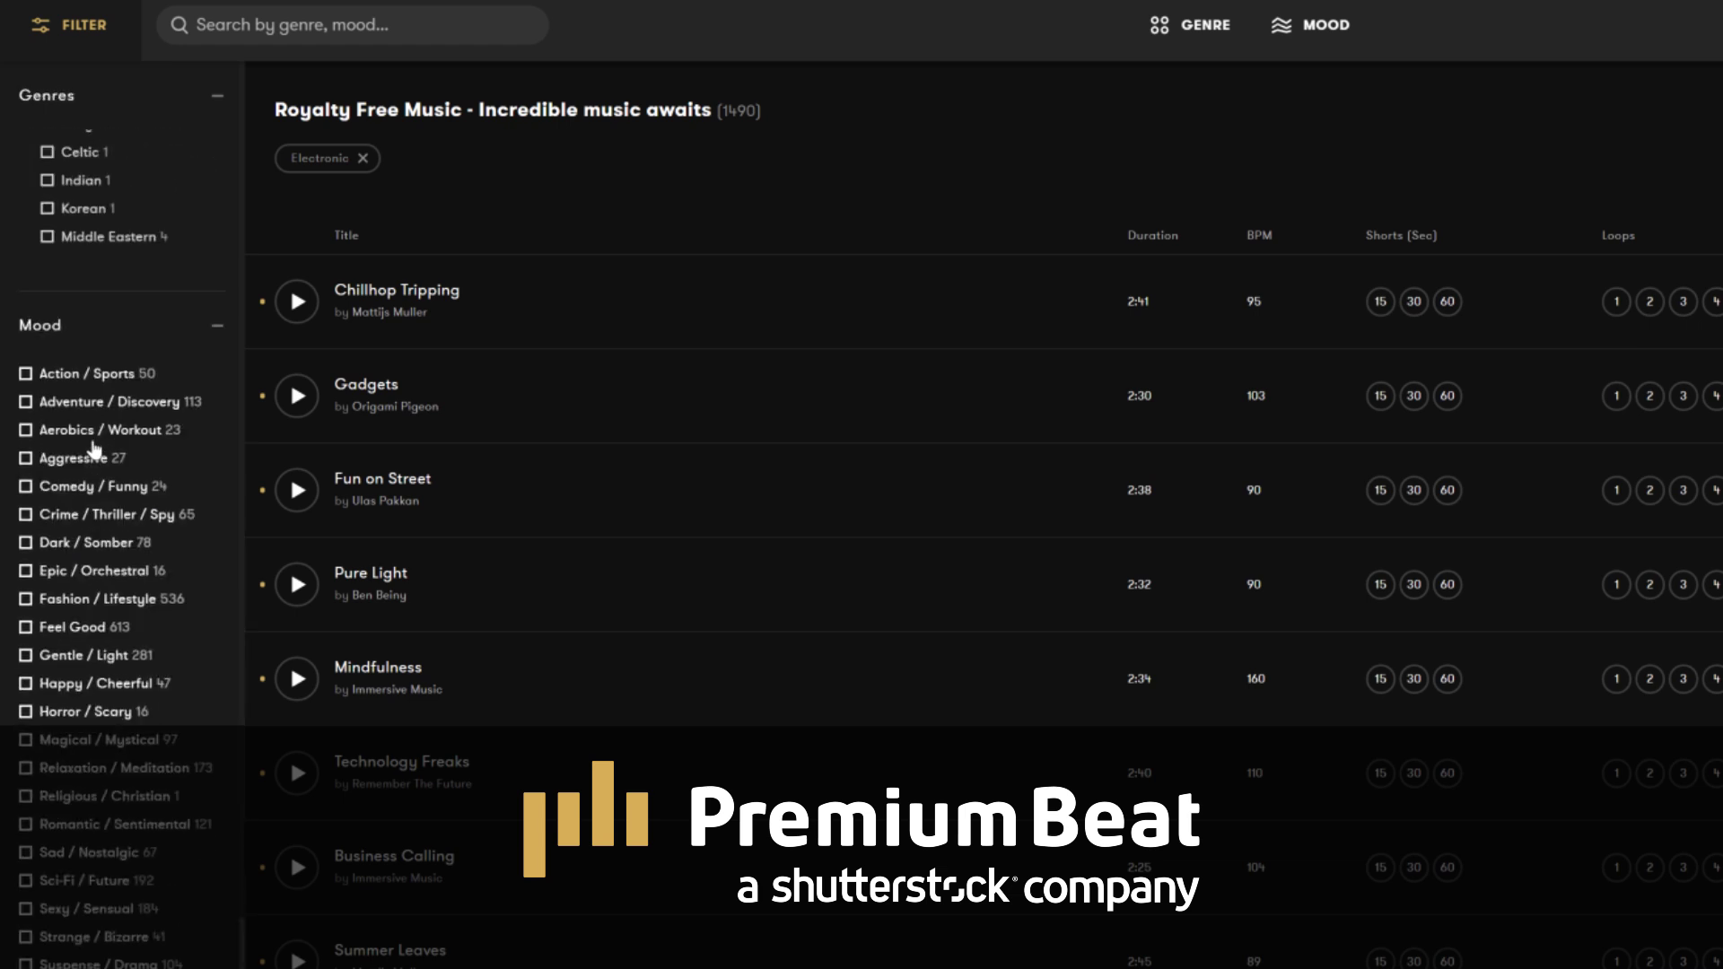
click(93, 375)
scroll(123, 742, down, 1)
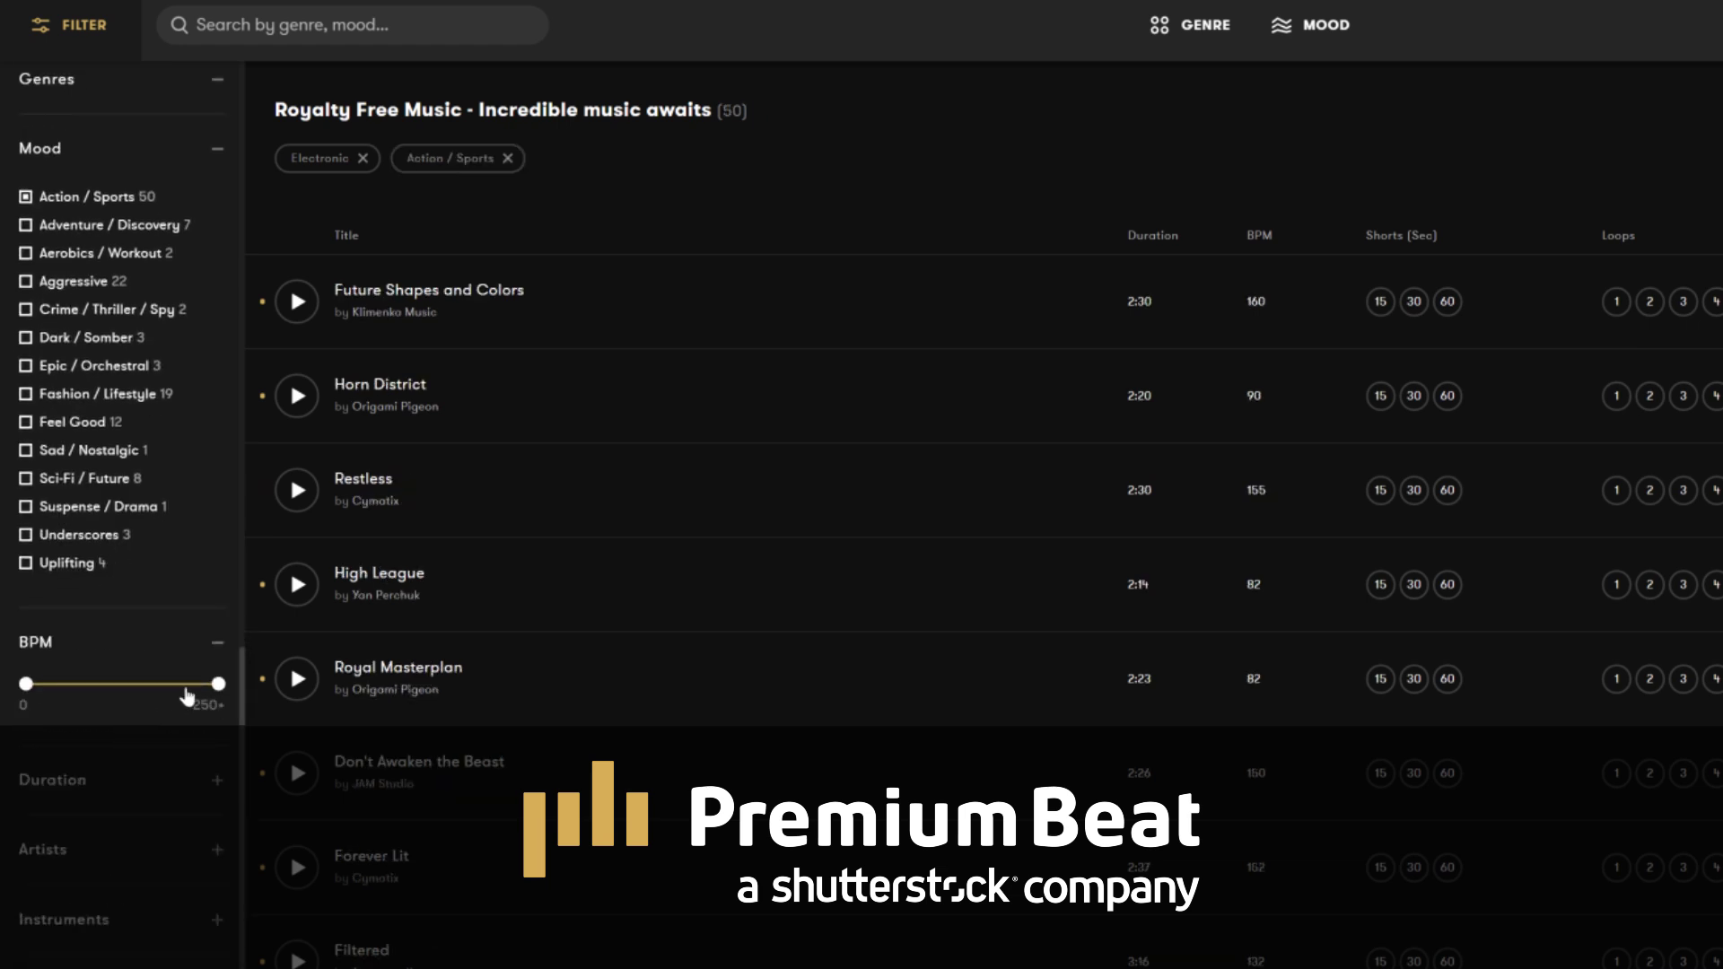
drag(218, 684, 191, 687)
scroll(135, 700, down, 2)
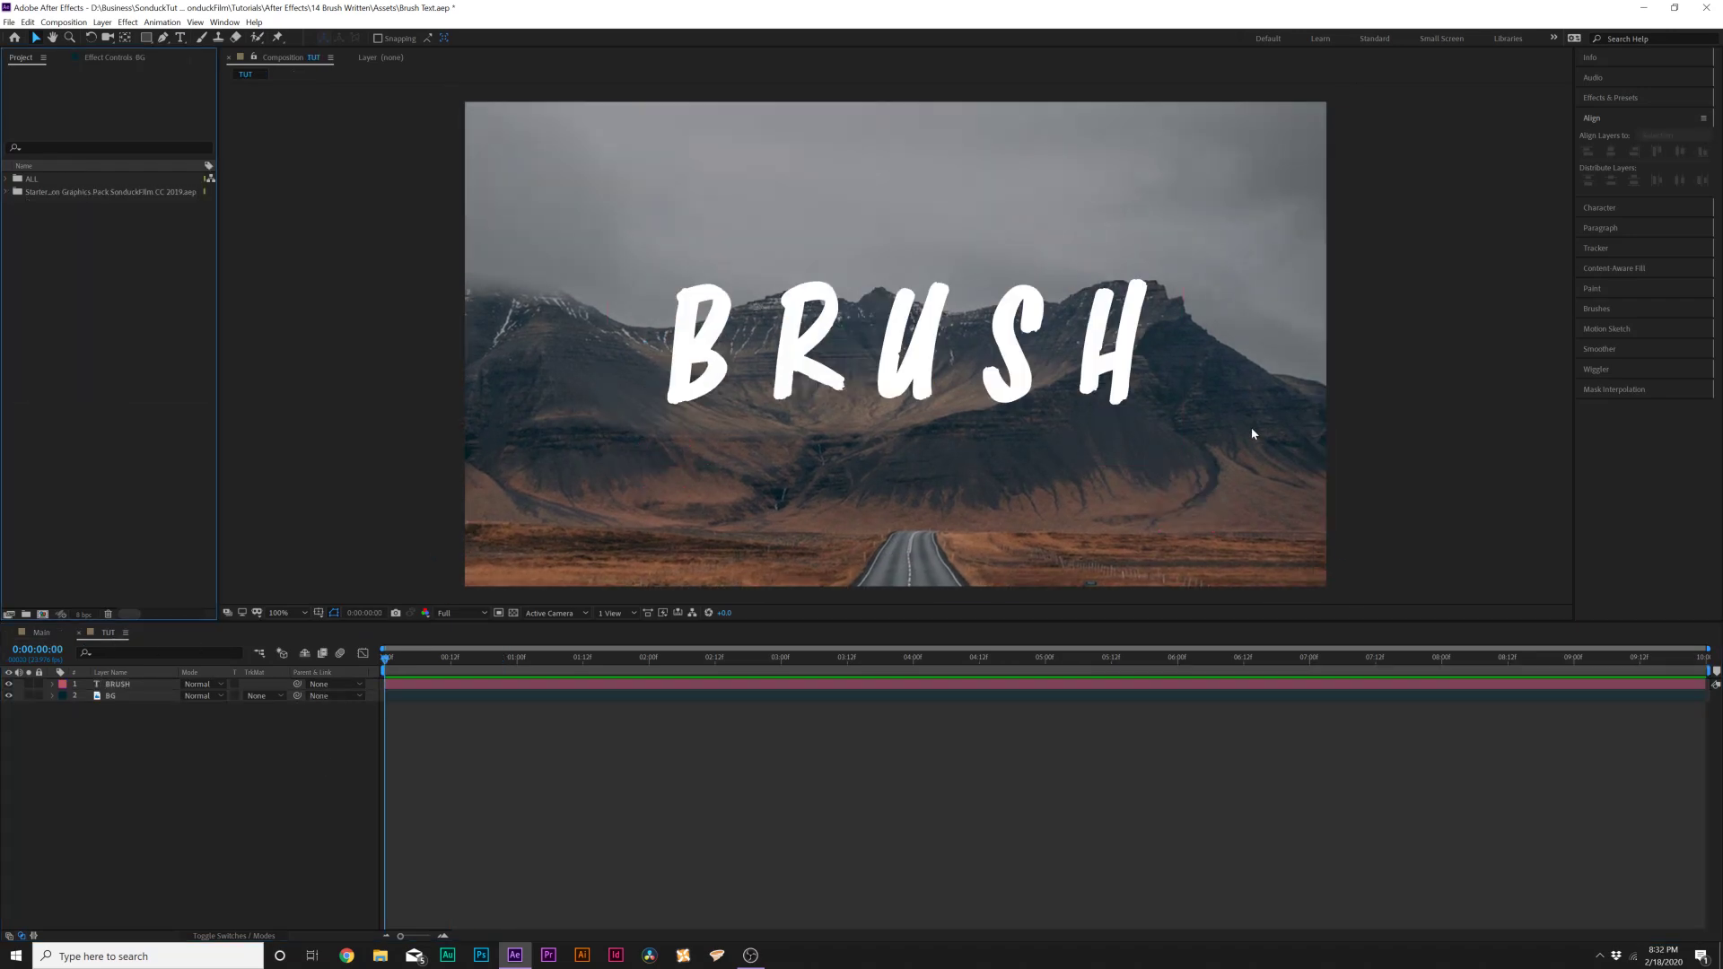
click(929, 343)
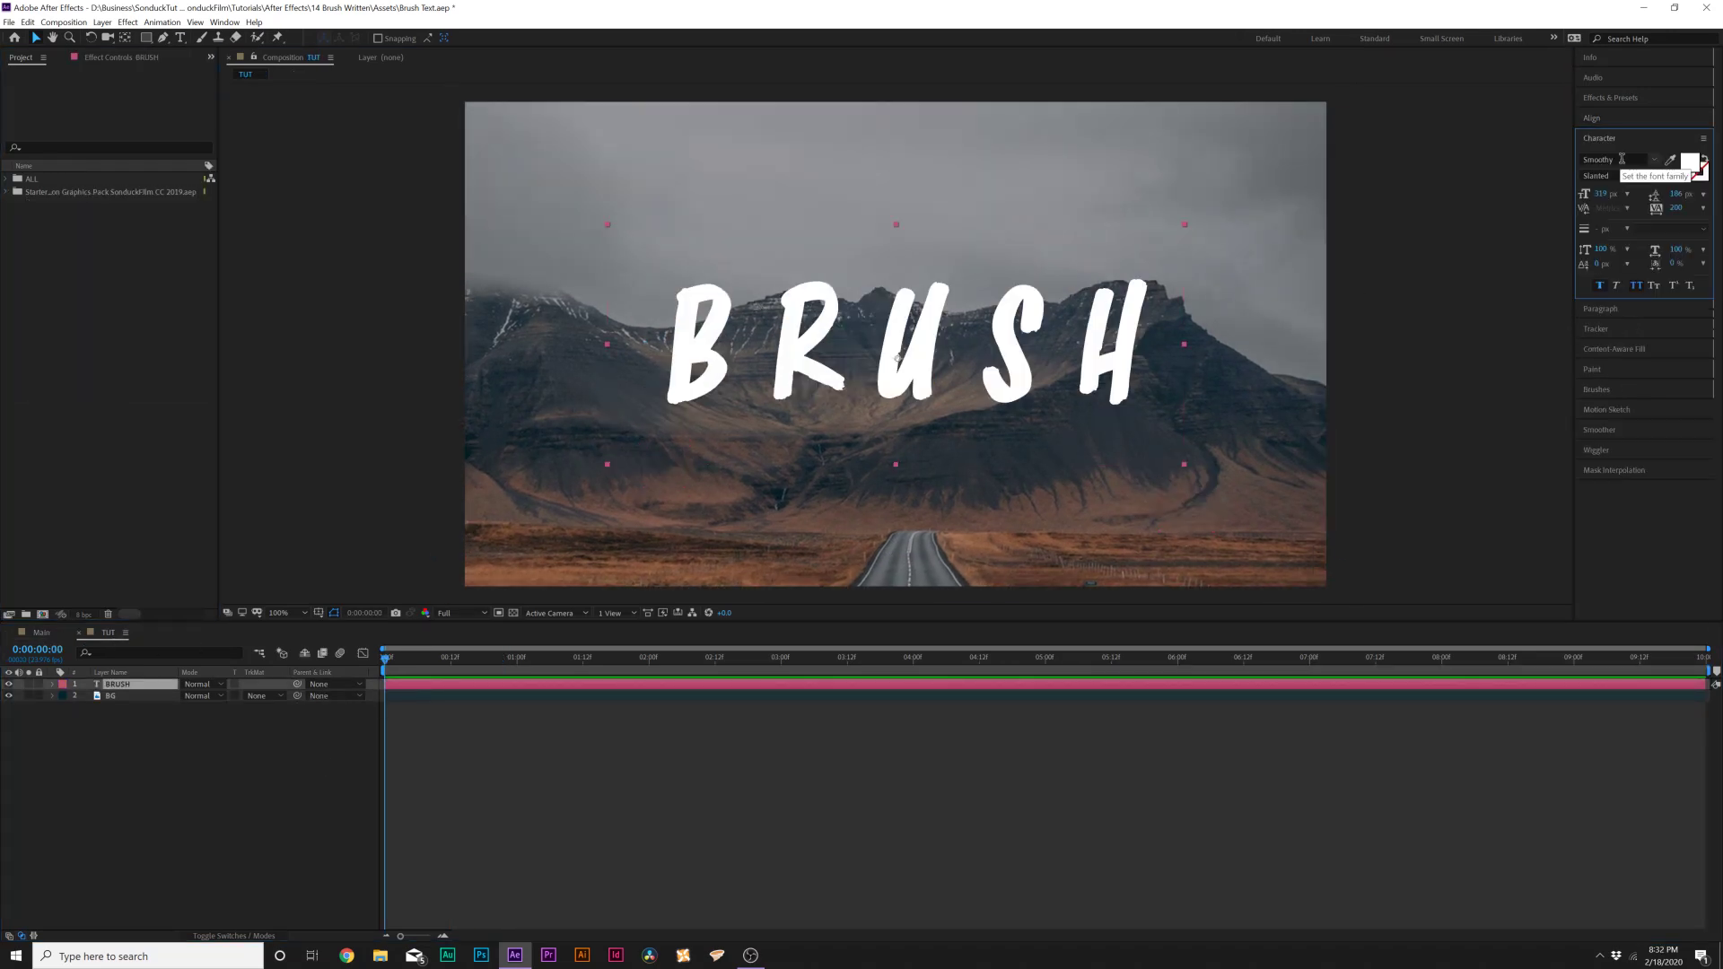
click(1622, 159)
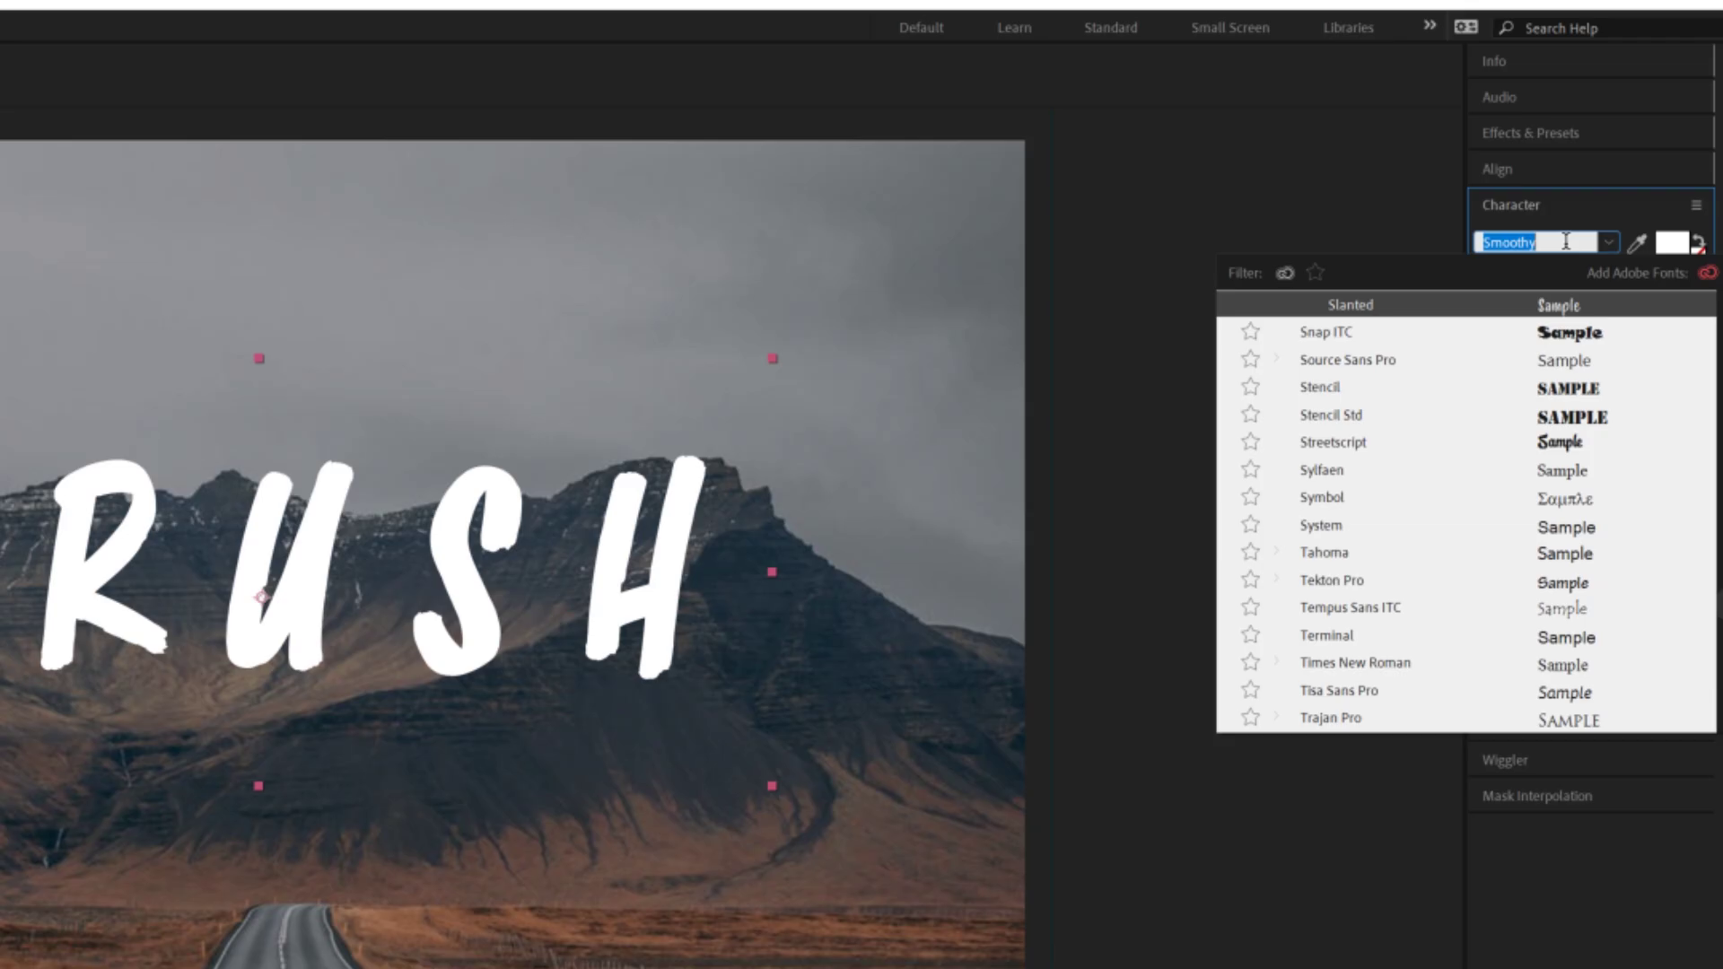
text(gloss)
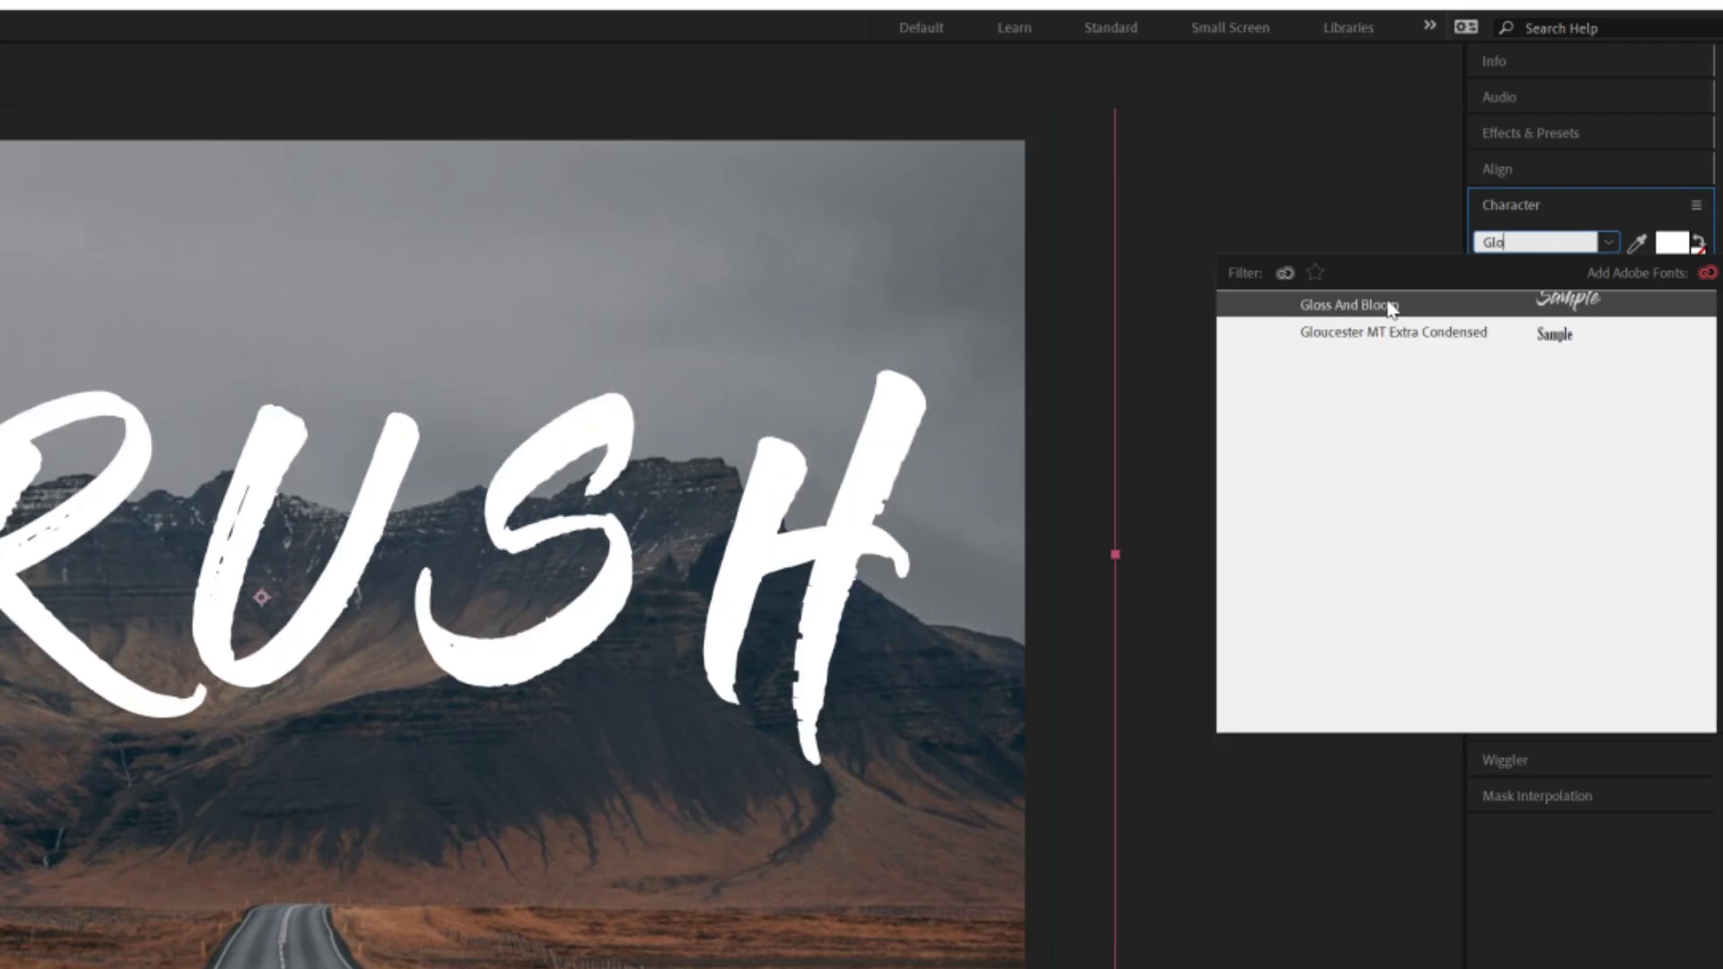
click(1389, 303)
click(1540, 243)
text(Alw)
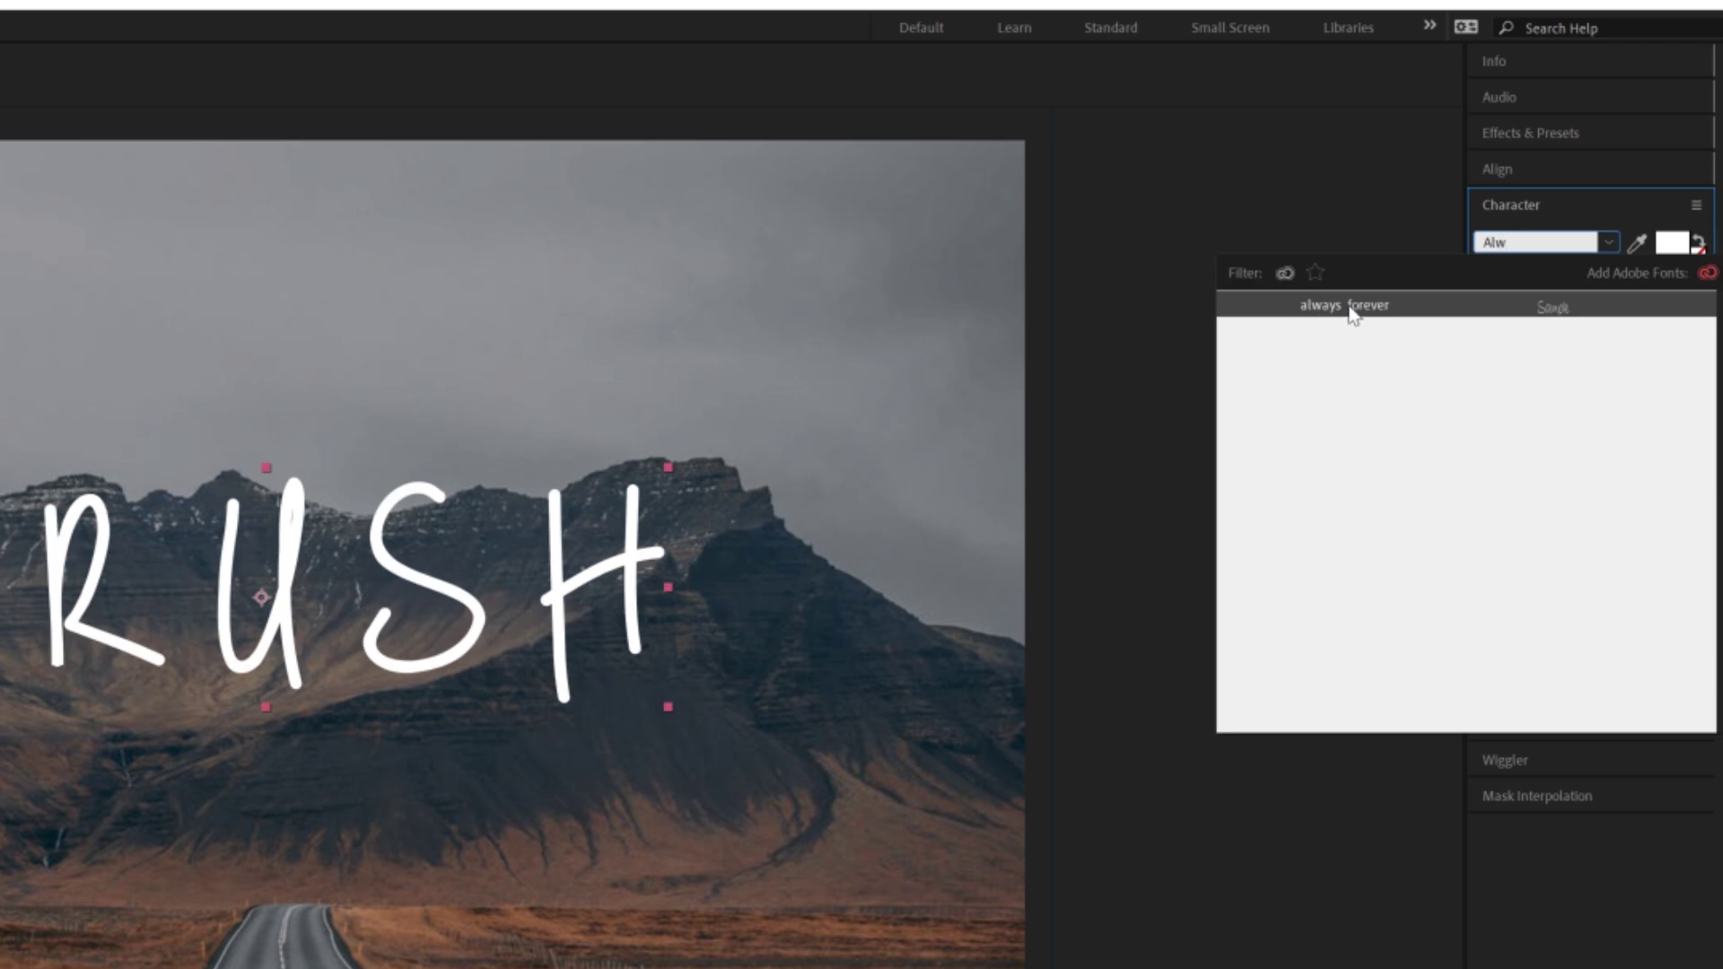
click(1350, 306)
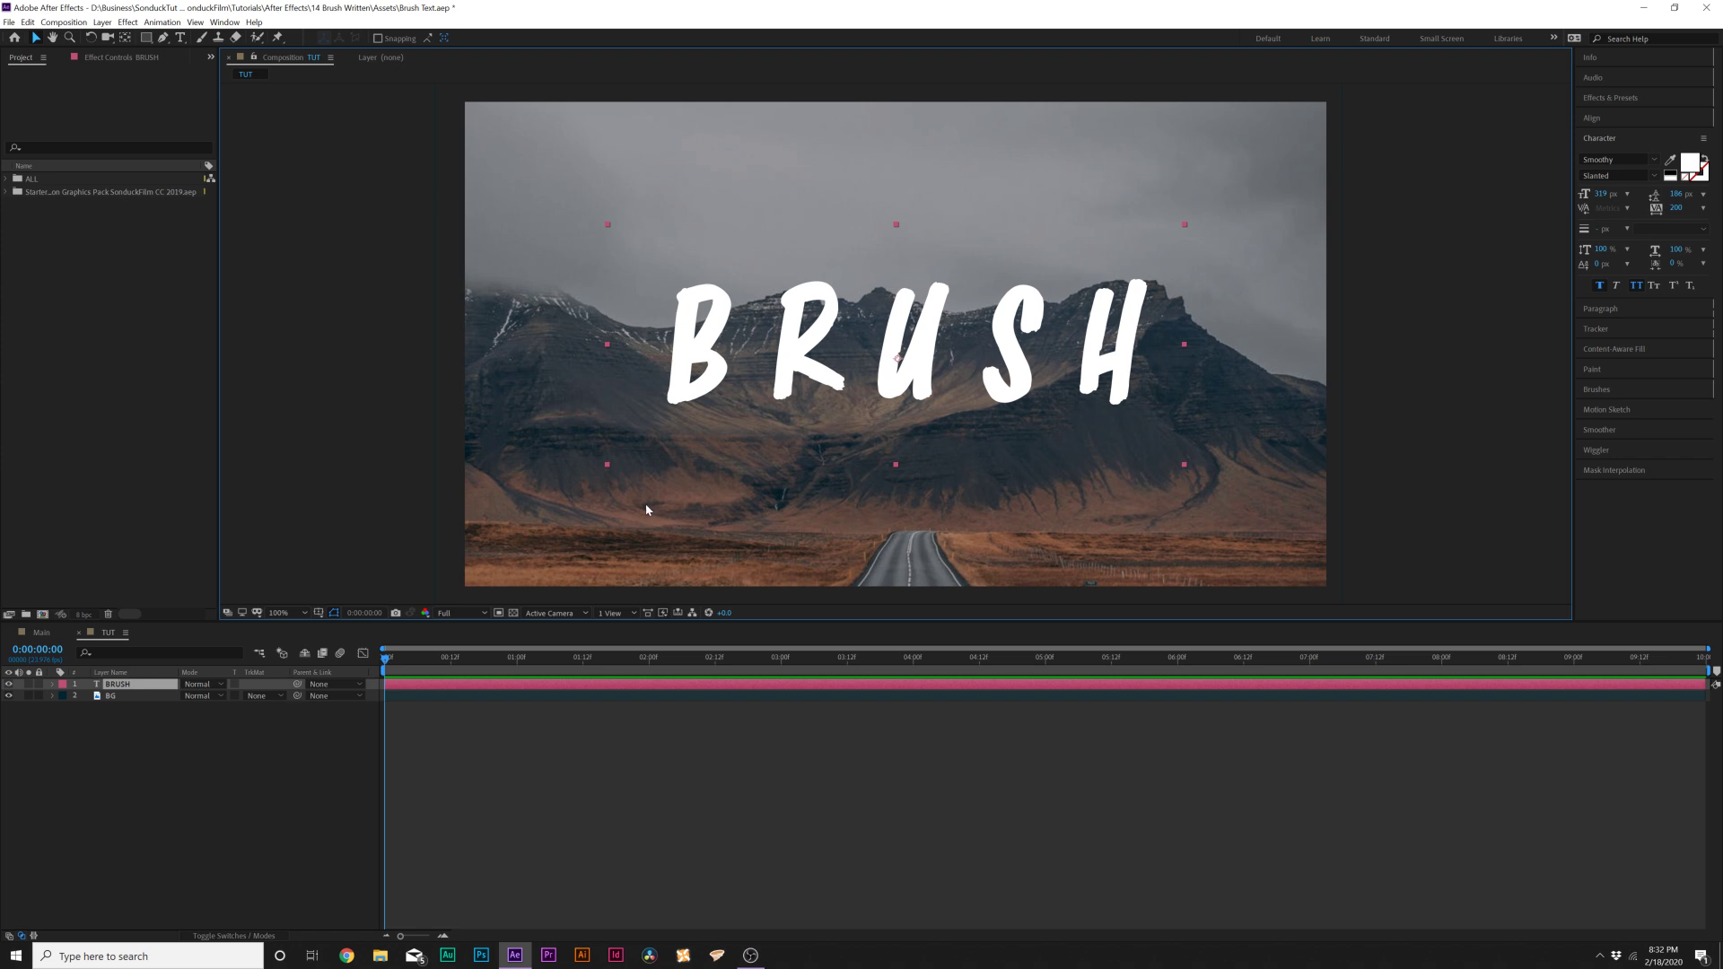
Reselect the BRUSH layer, switch to the Pen tool and frame the title letters
click(290, 763)
click(118, 685)
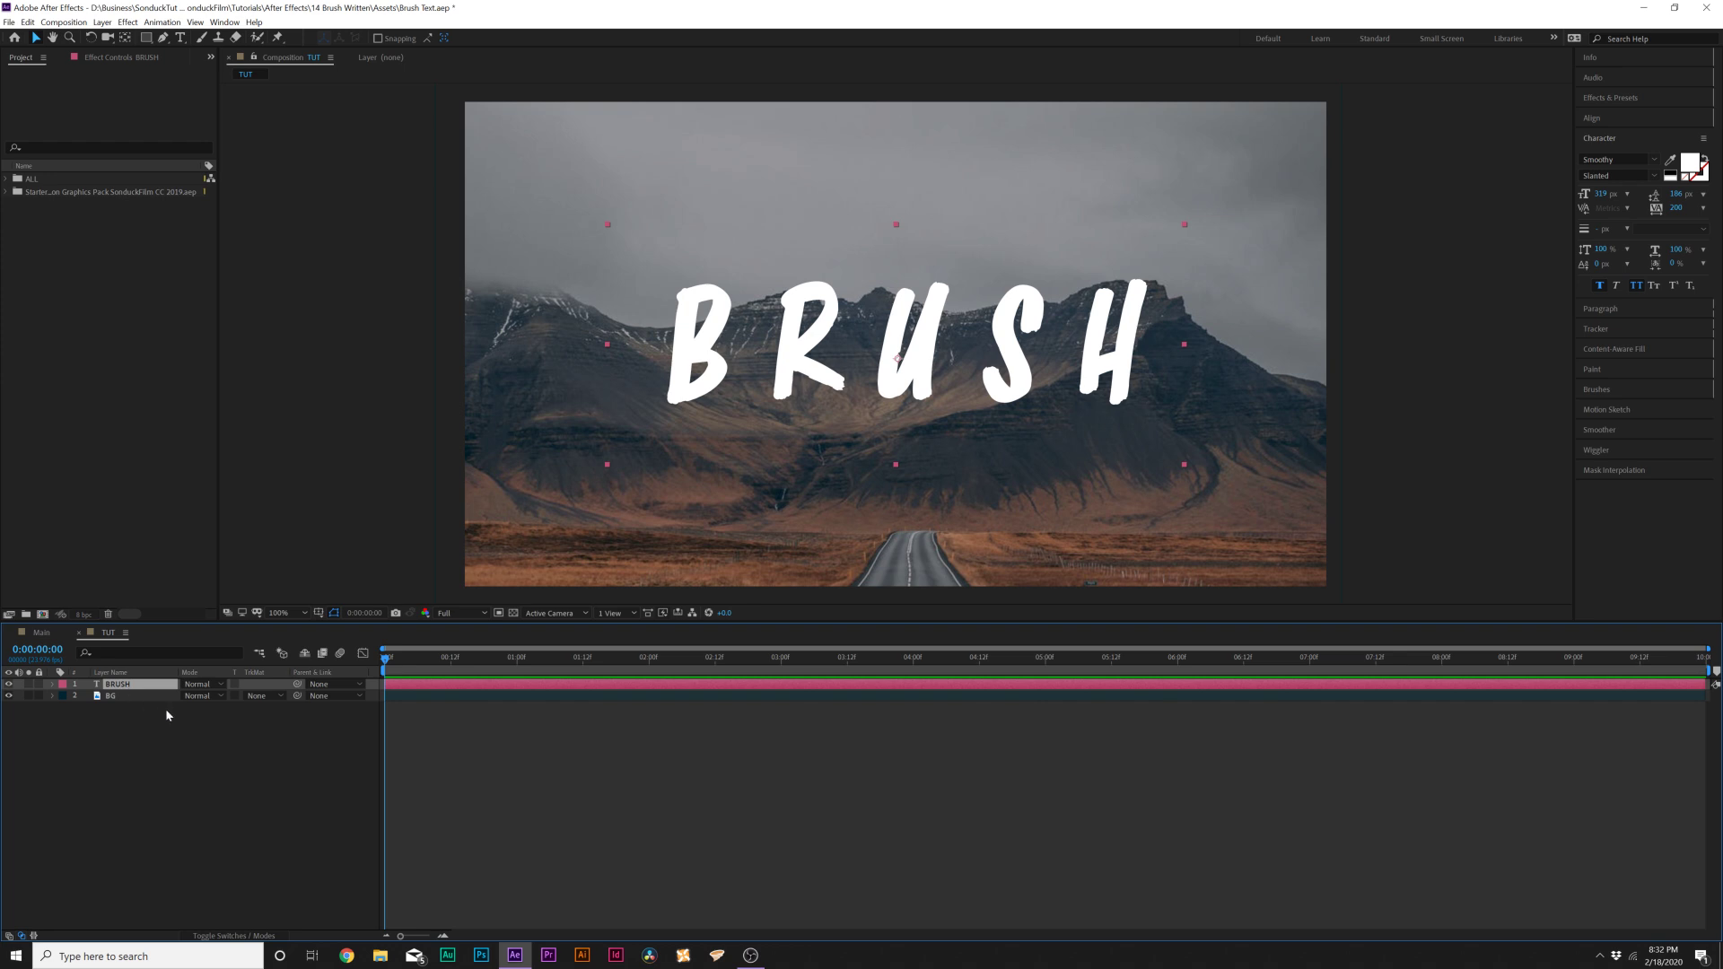
click(162, 40)
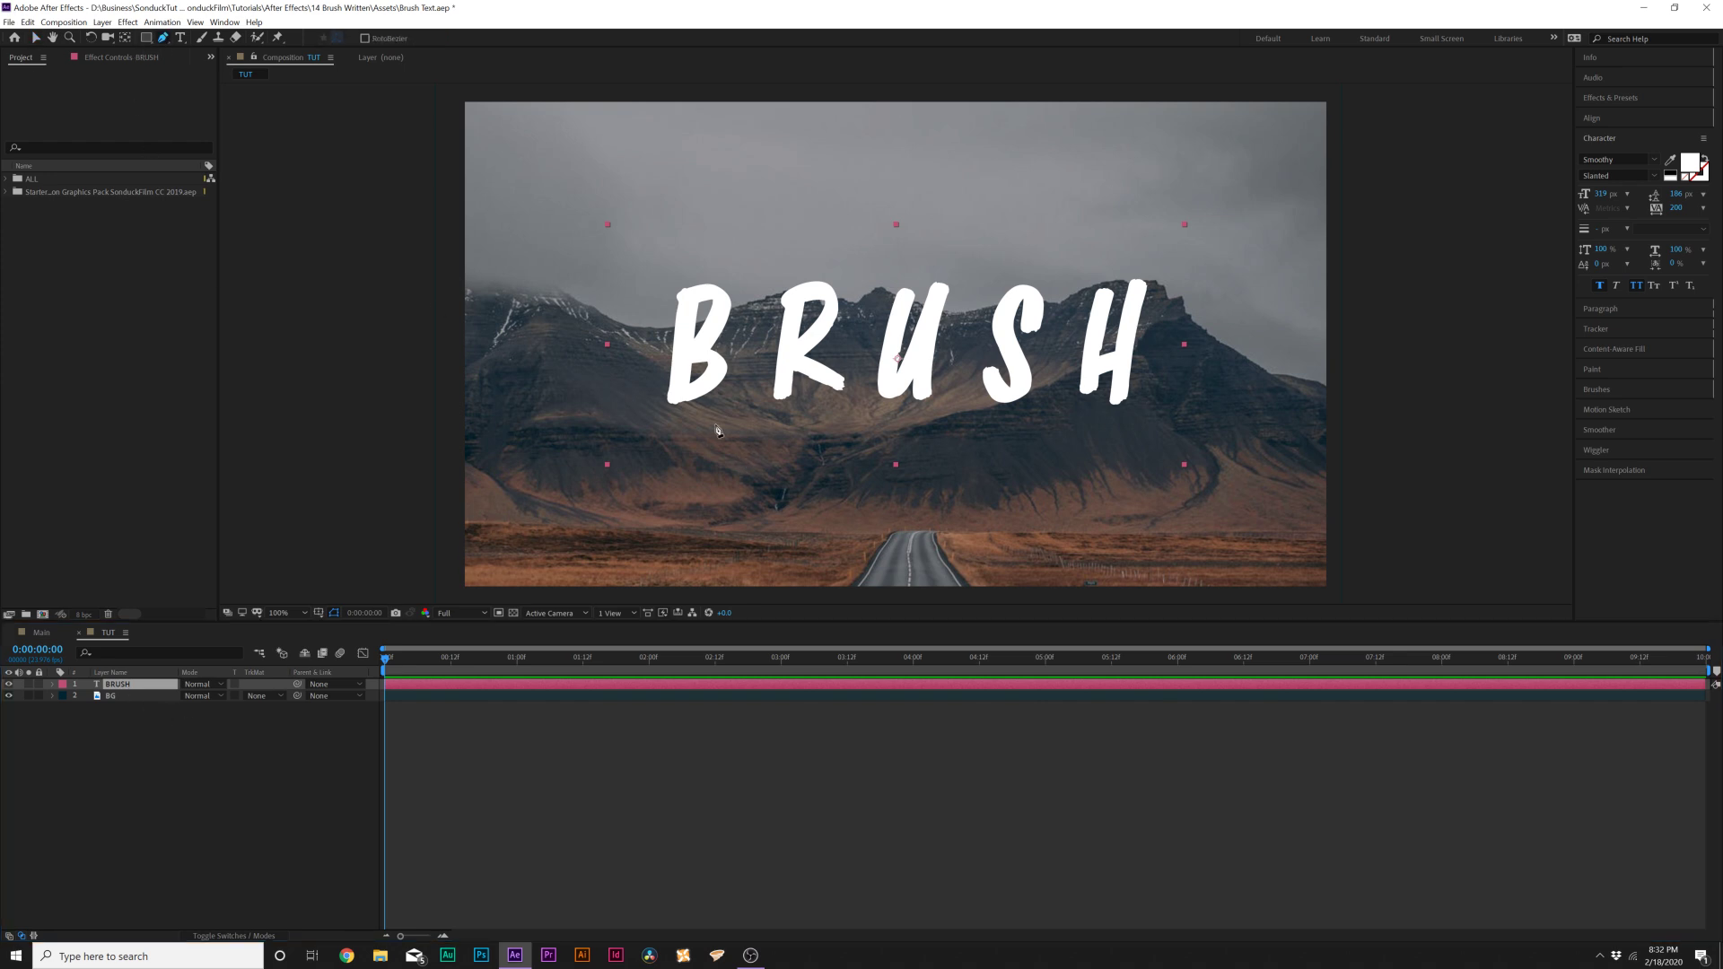
scroll(718, 431, up, 2)
drag(529, 468, 613, 438)
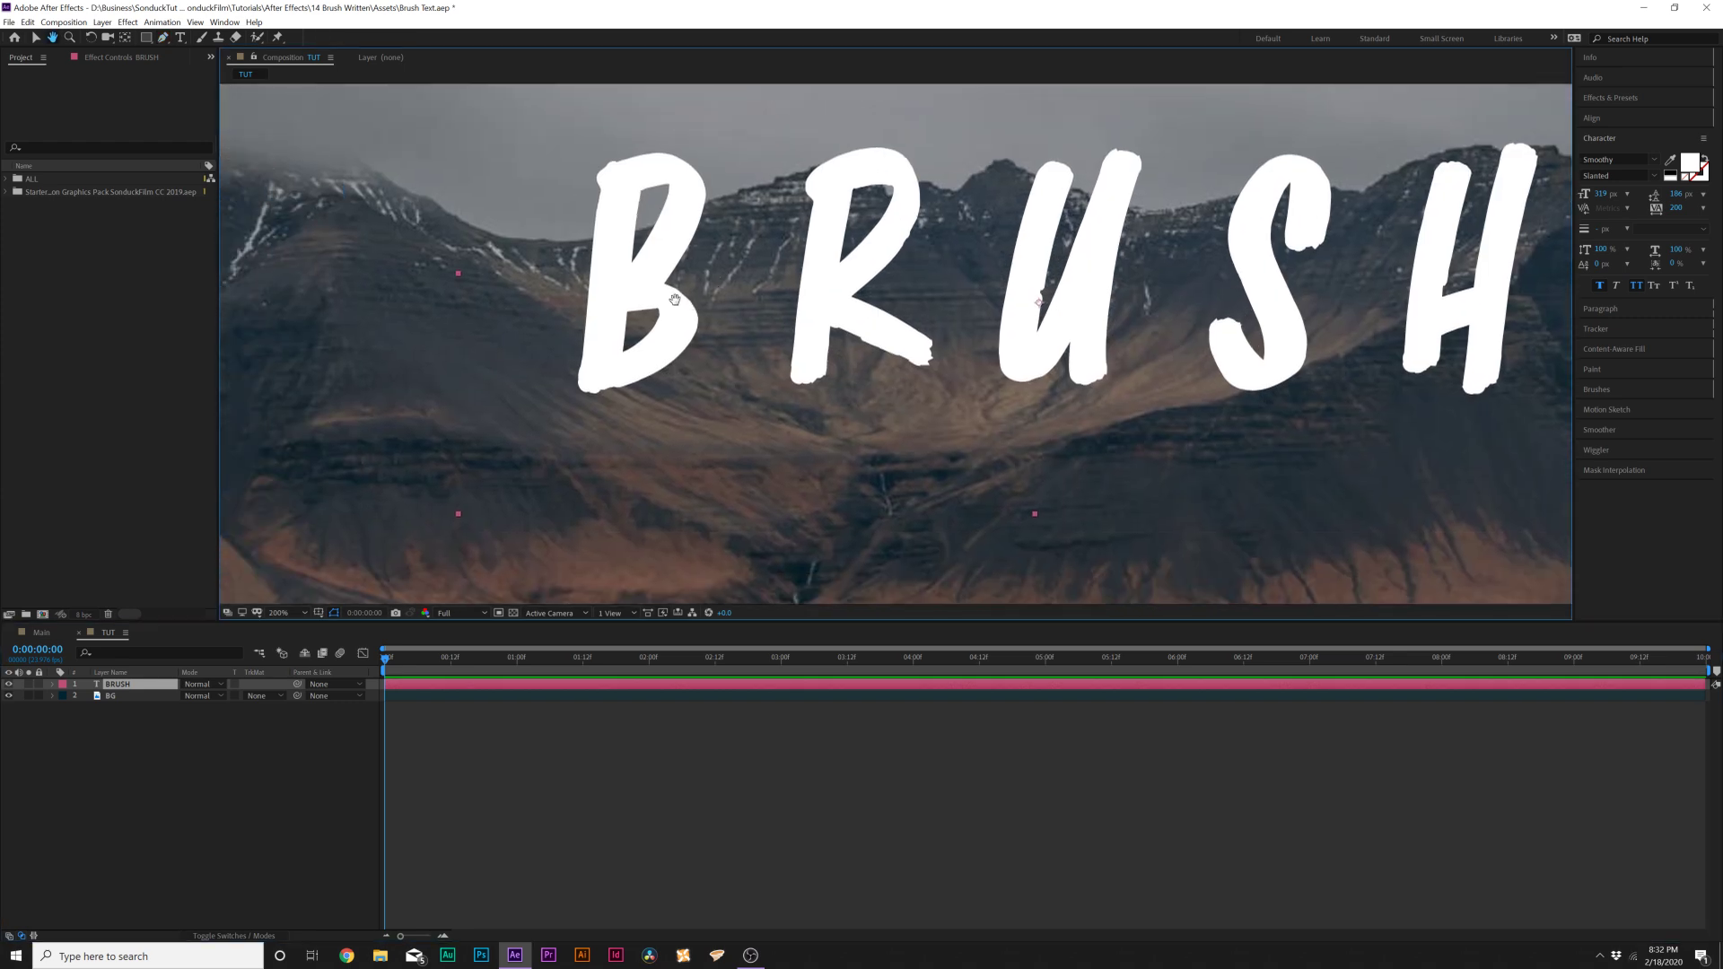
Trace open mask paths along the strokes of the B and R
click(597, 413)
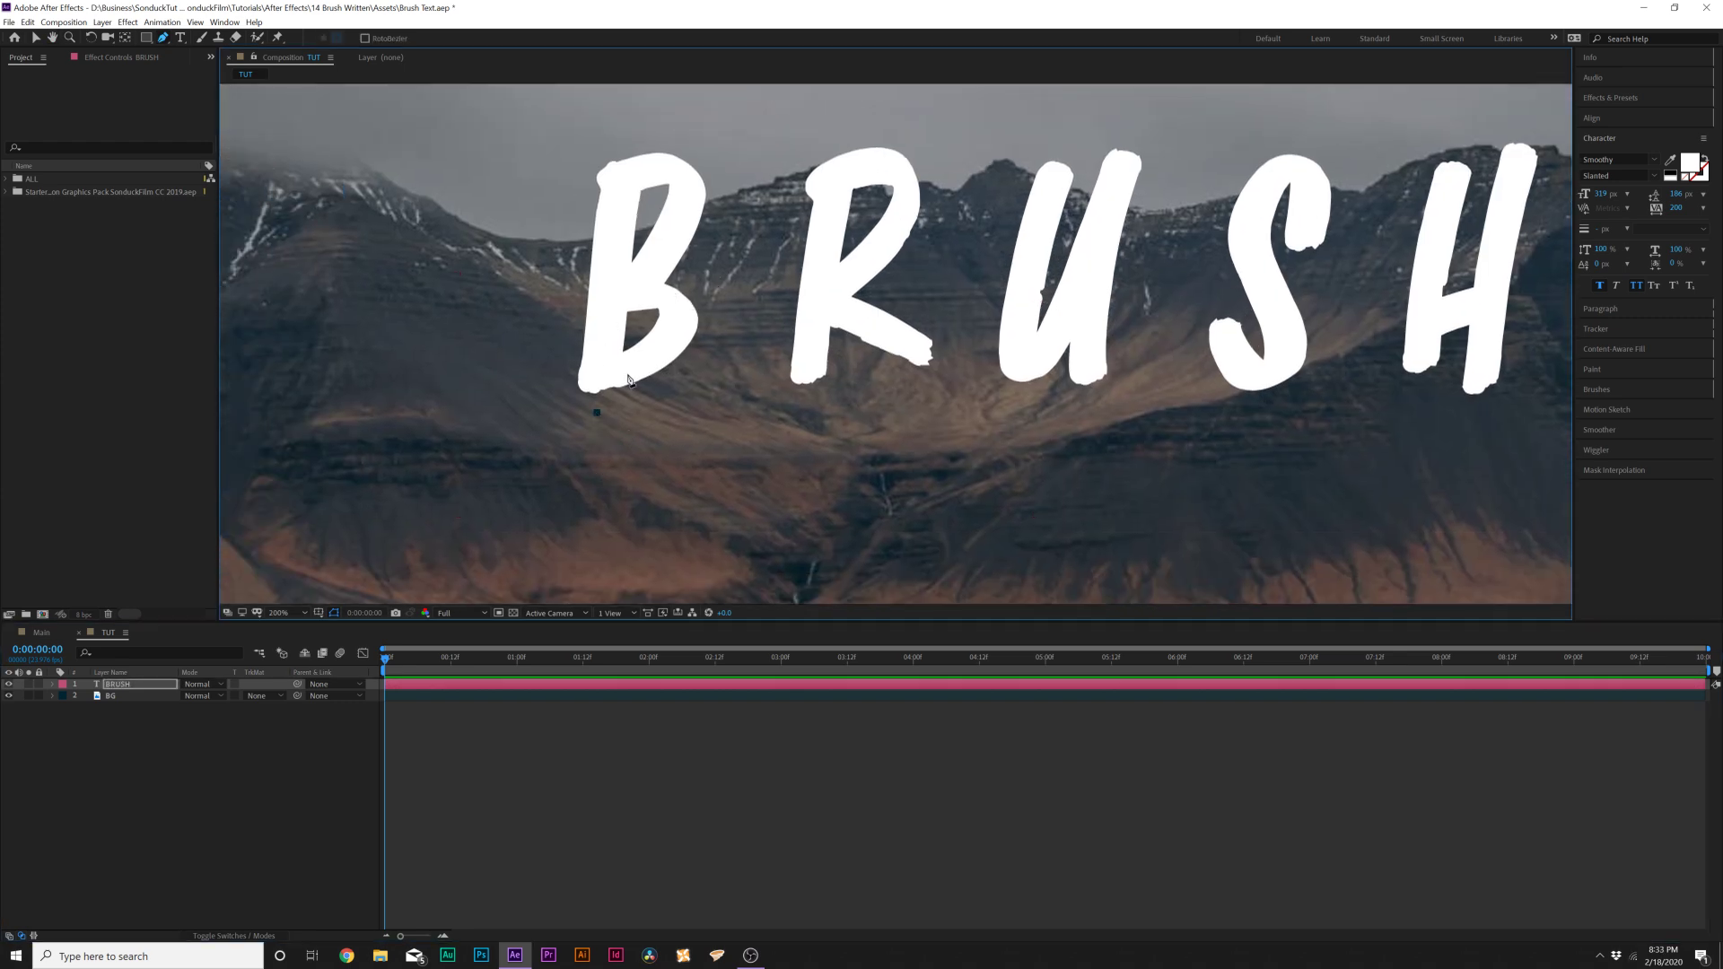
click(622, 127)
key(ctrl+z)
click(620, 175)
click(693, 184)
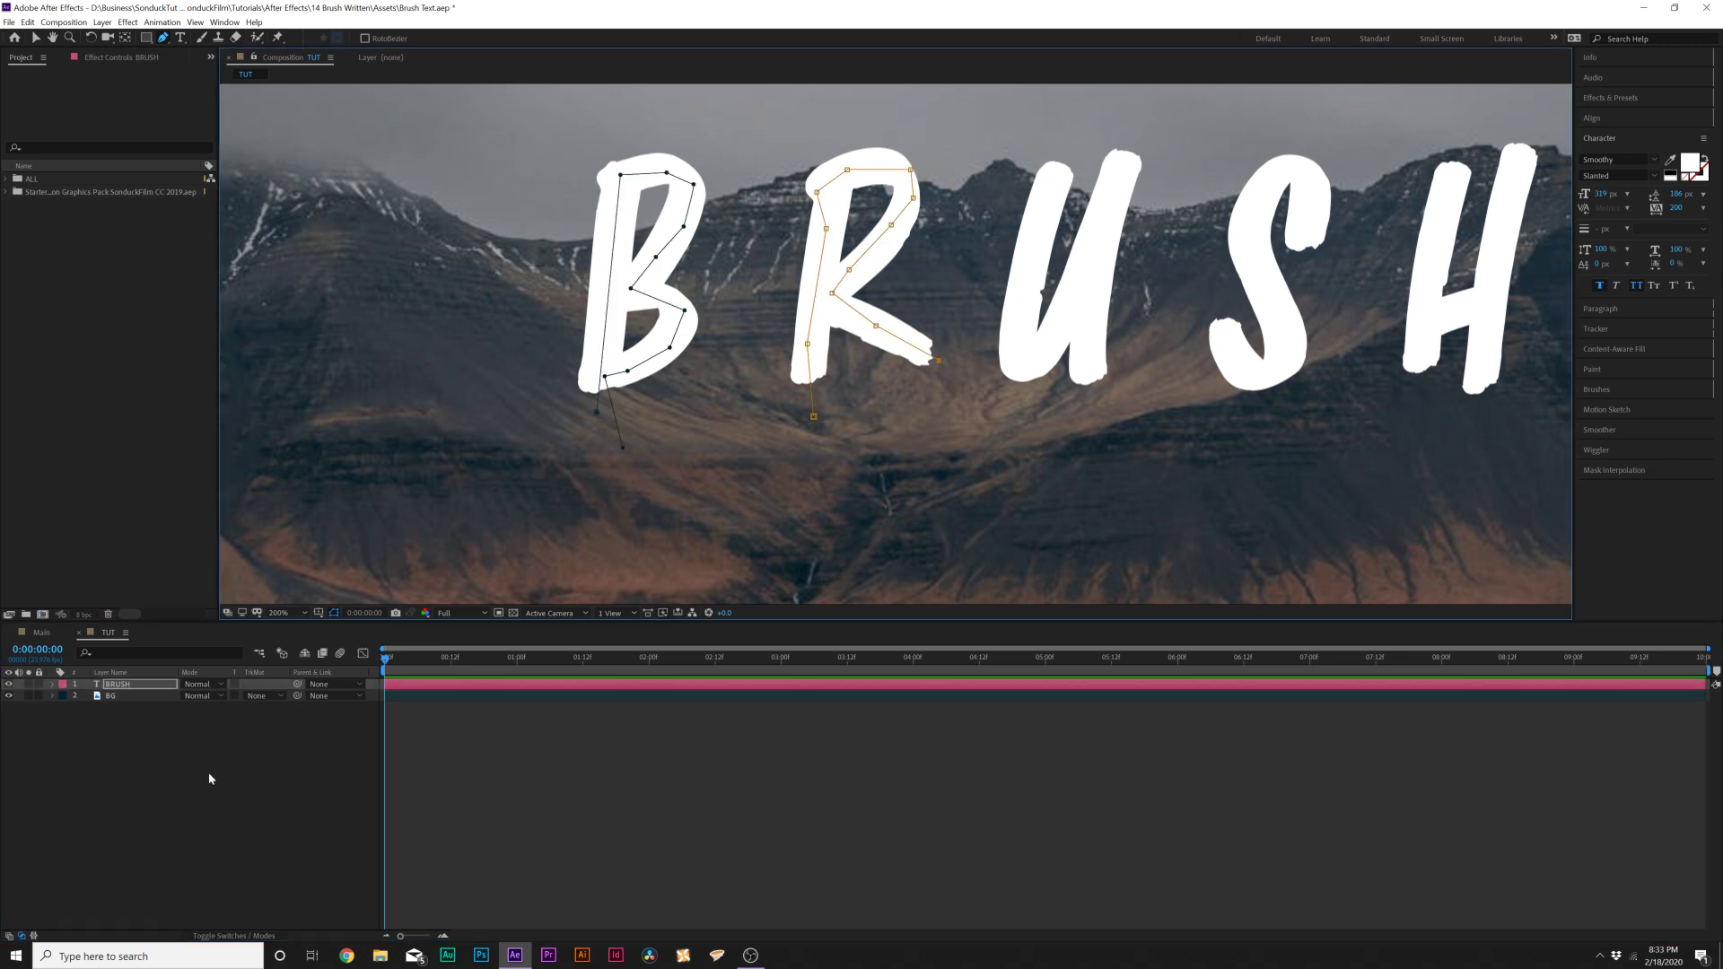
click(209, 778)
Trace open mask paths around the U's curve and along the S
click(118, 684)
click(1062, 151)
click(1050, 192)
click(1024, 344)
click(1030, 361)
click(1038, 360)
click(1083, 318)
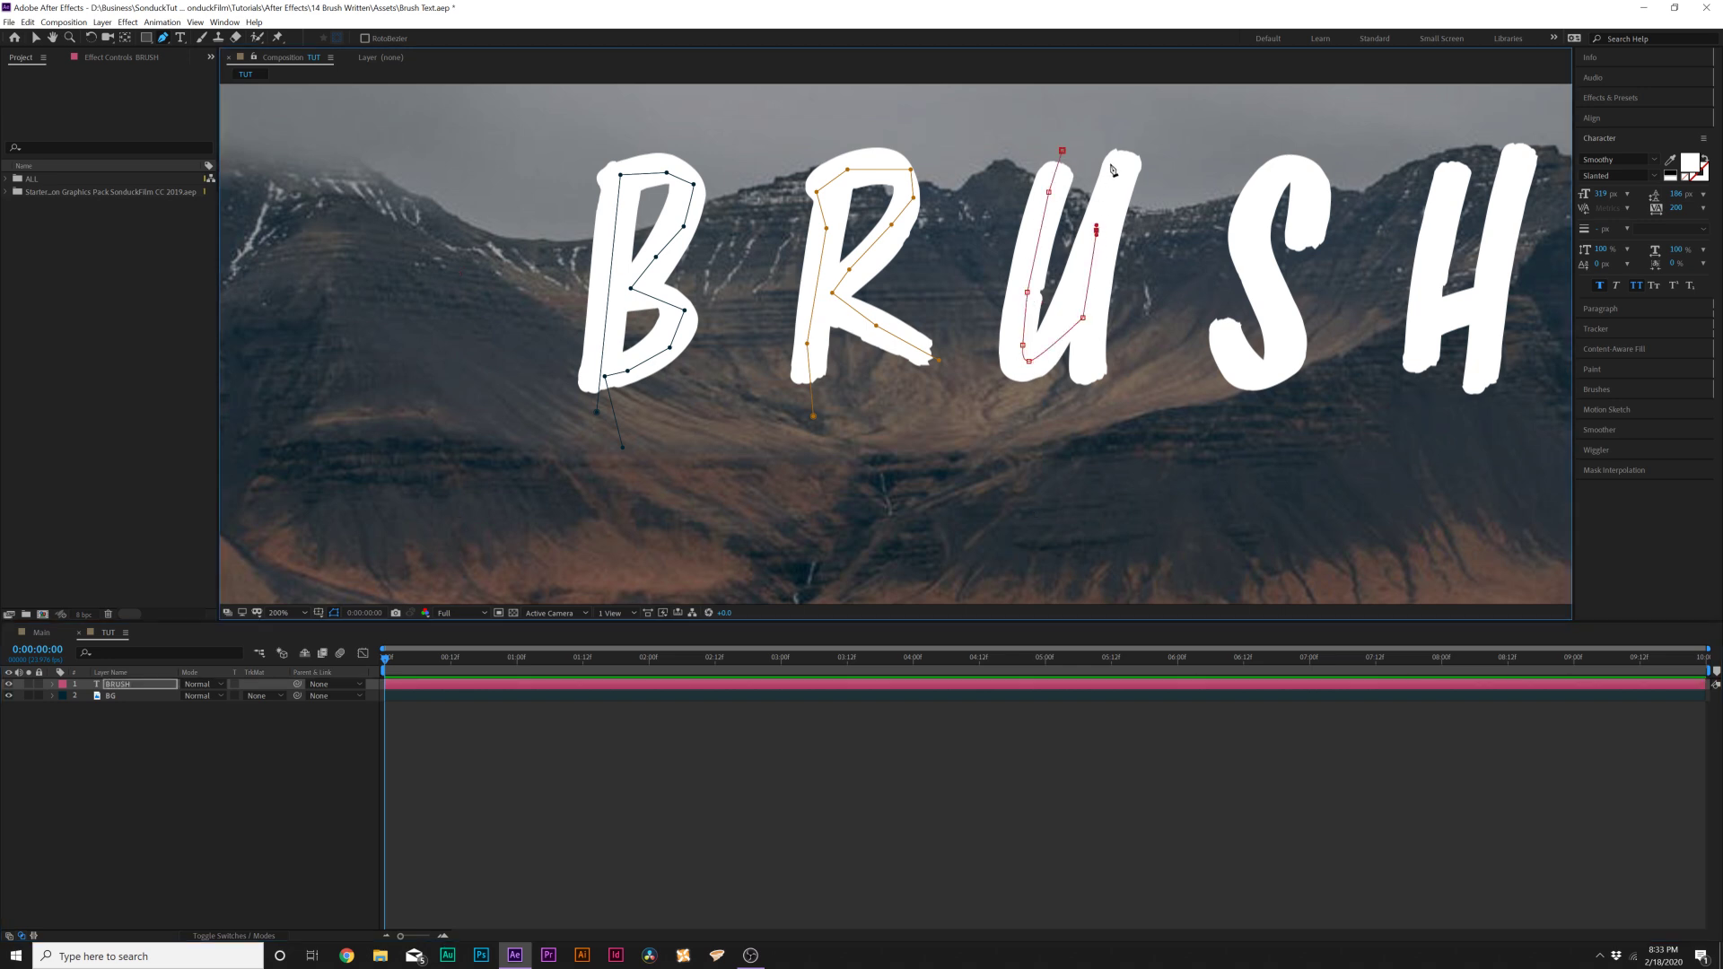
click(1125, 185)
click(1101, 275)
click(1099, 345)
click(1219, 316)
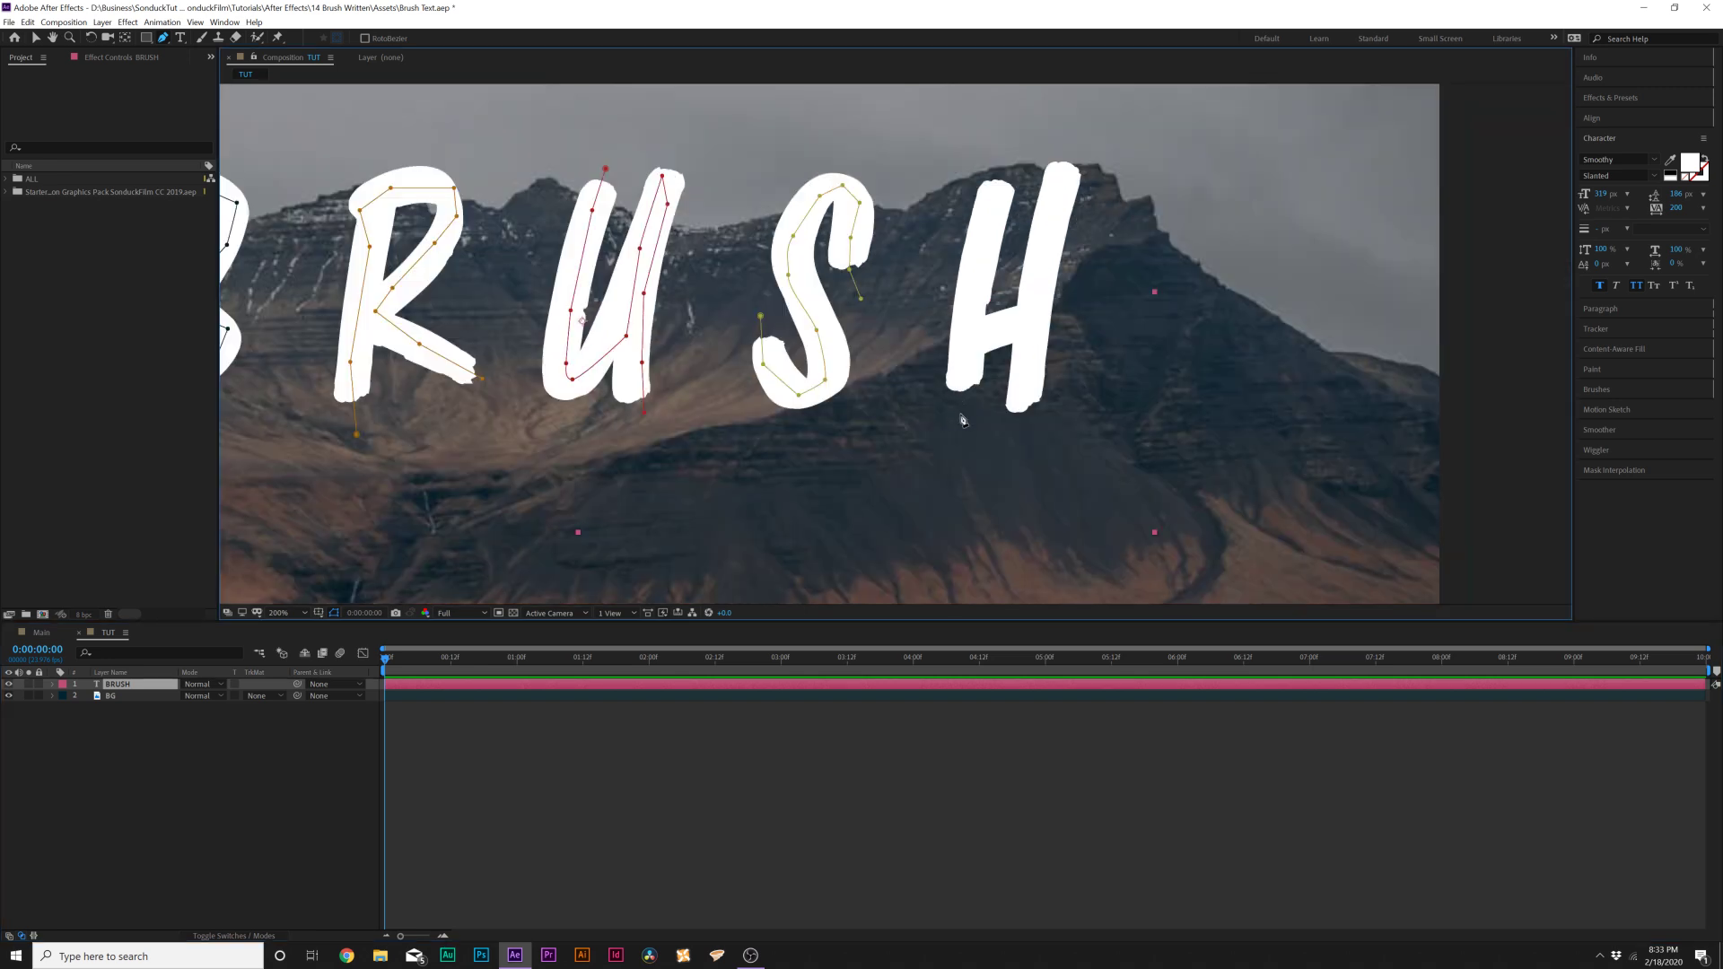
Mask the H's left stroke, crossbar and right stroke, then fit the composition in view
click(961, 414)
click(997, 166)
click(248, 760)
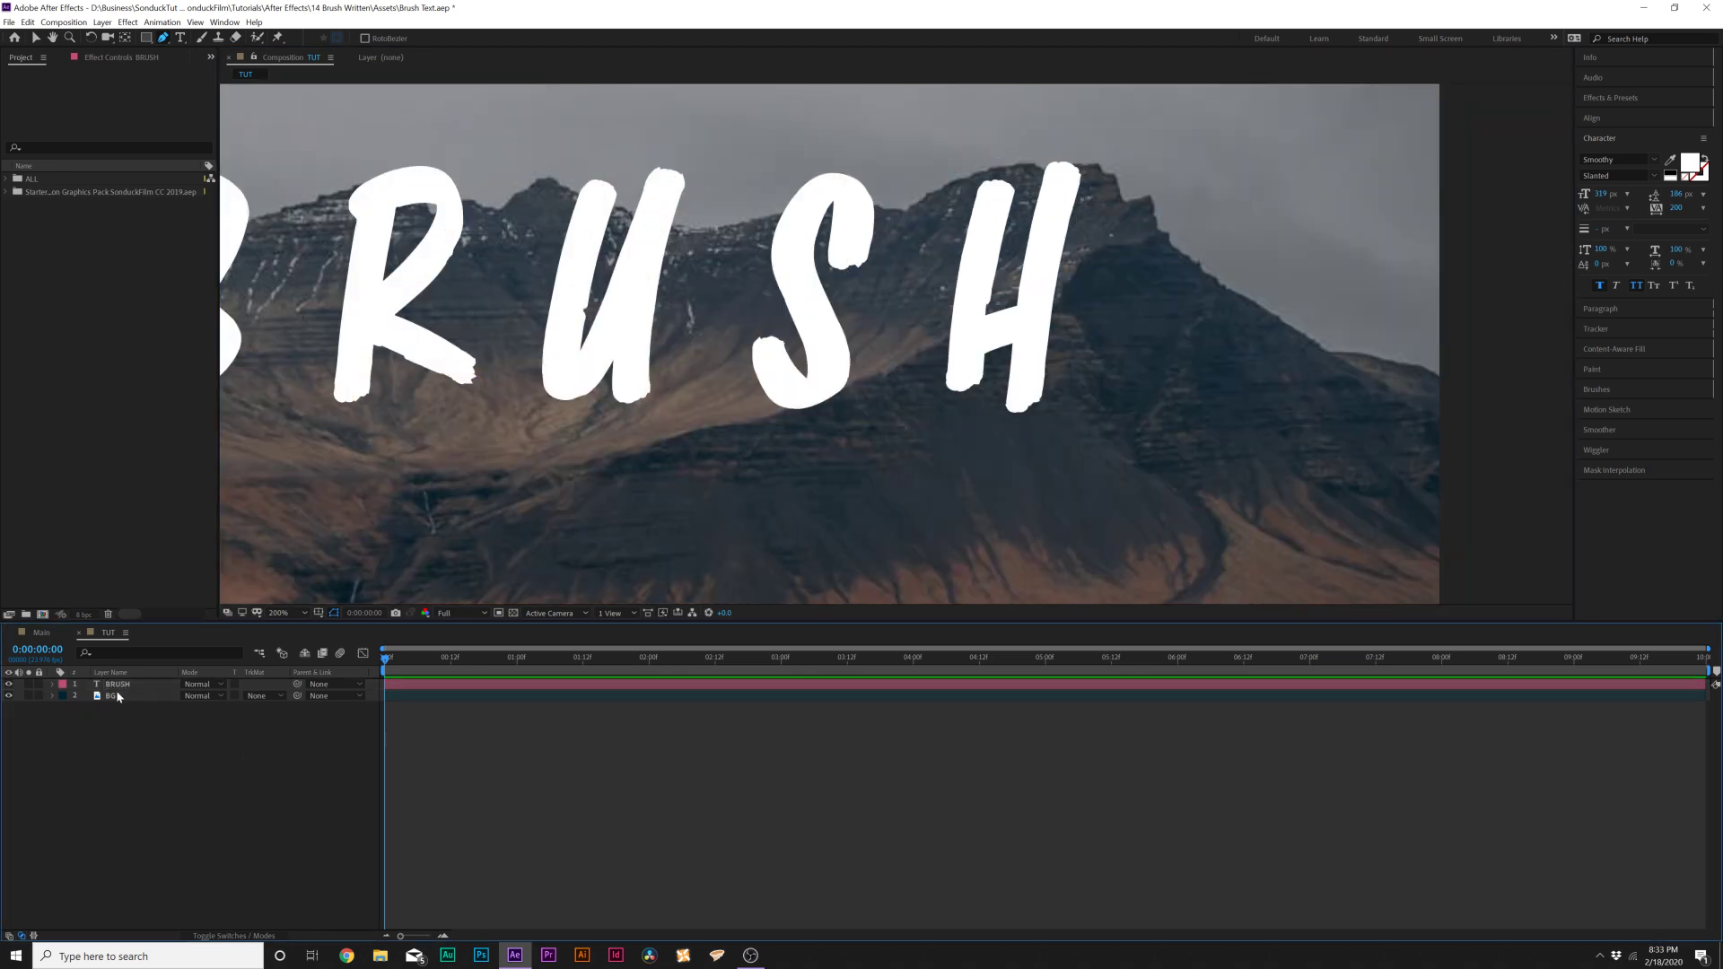
click(932, 337)
click(1140, 320)
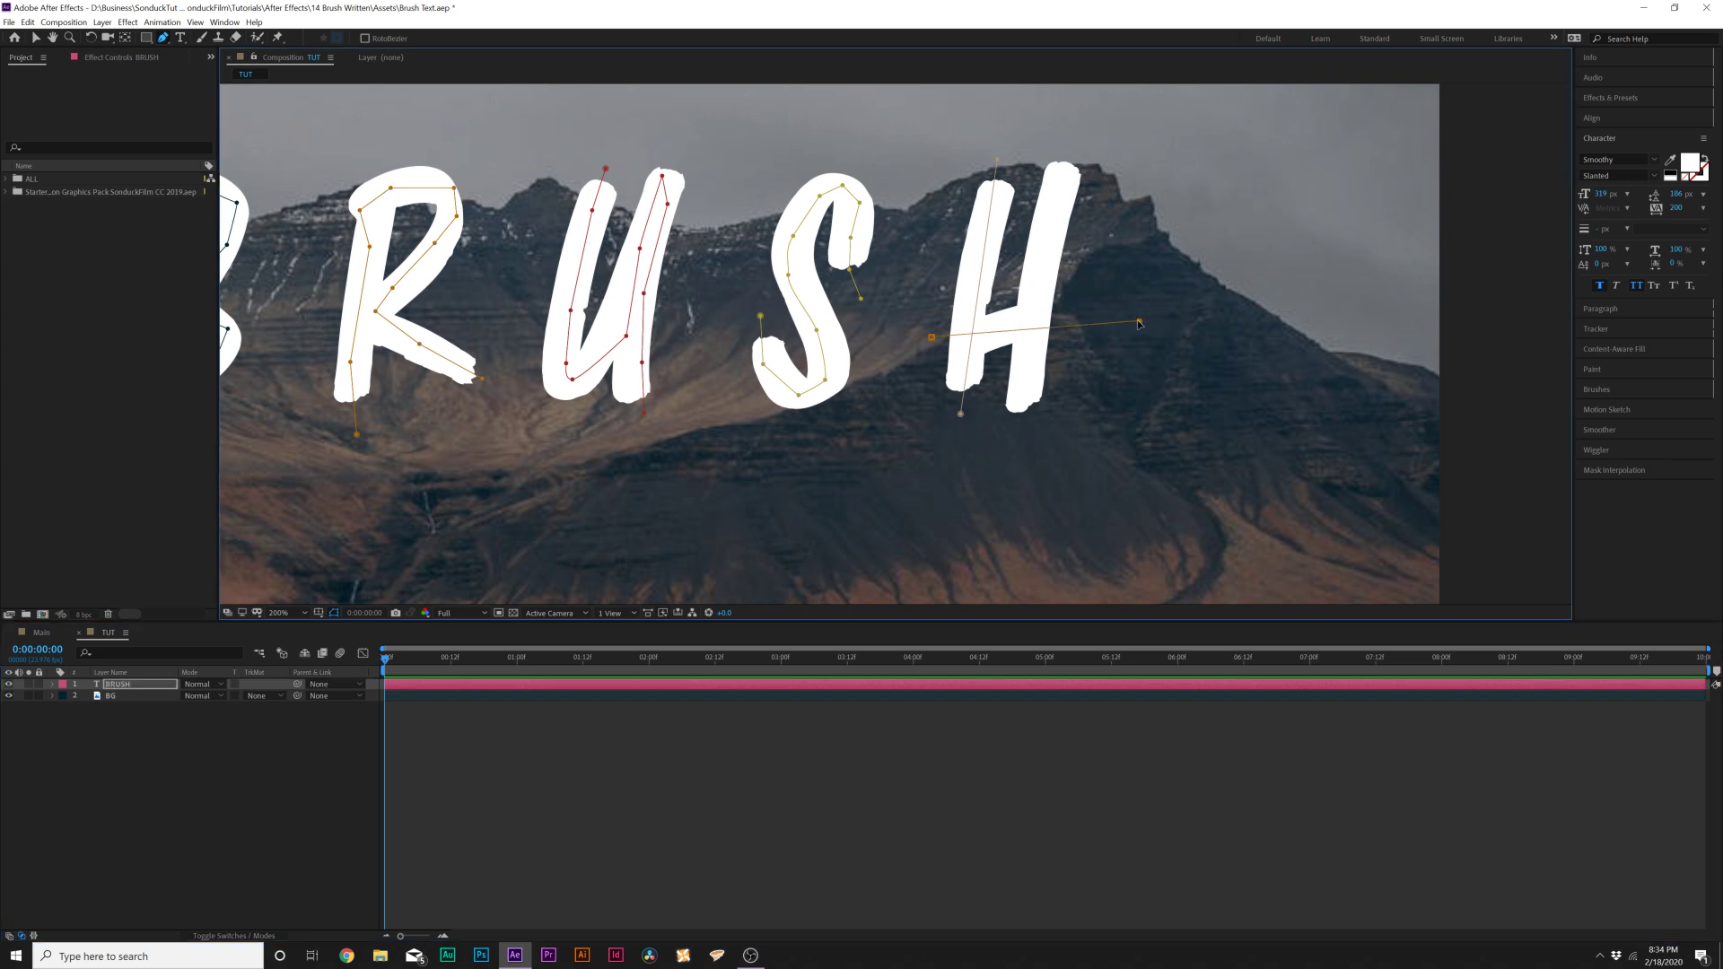
click(1020, 431)
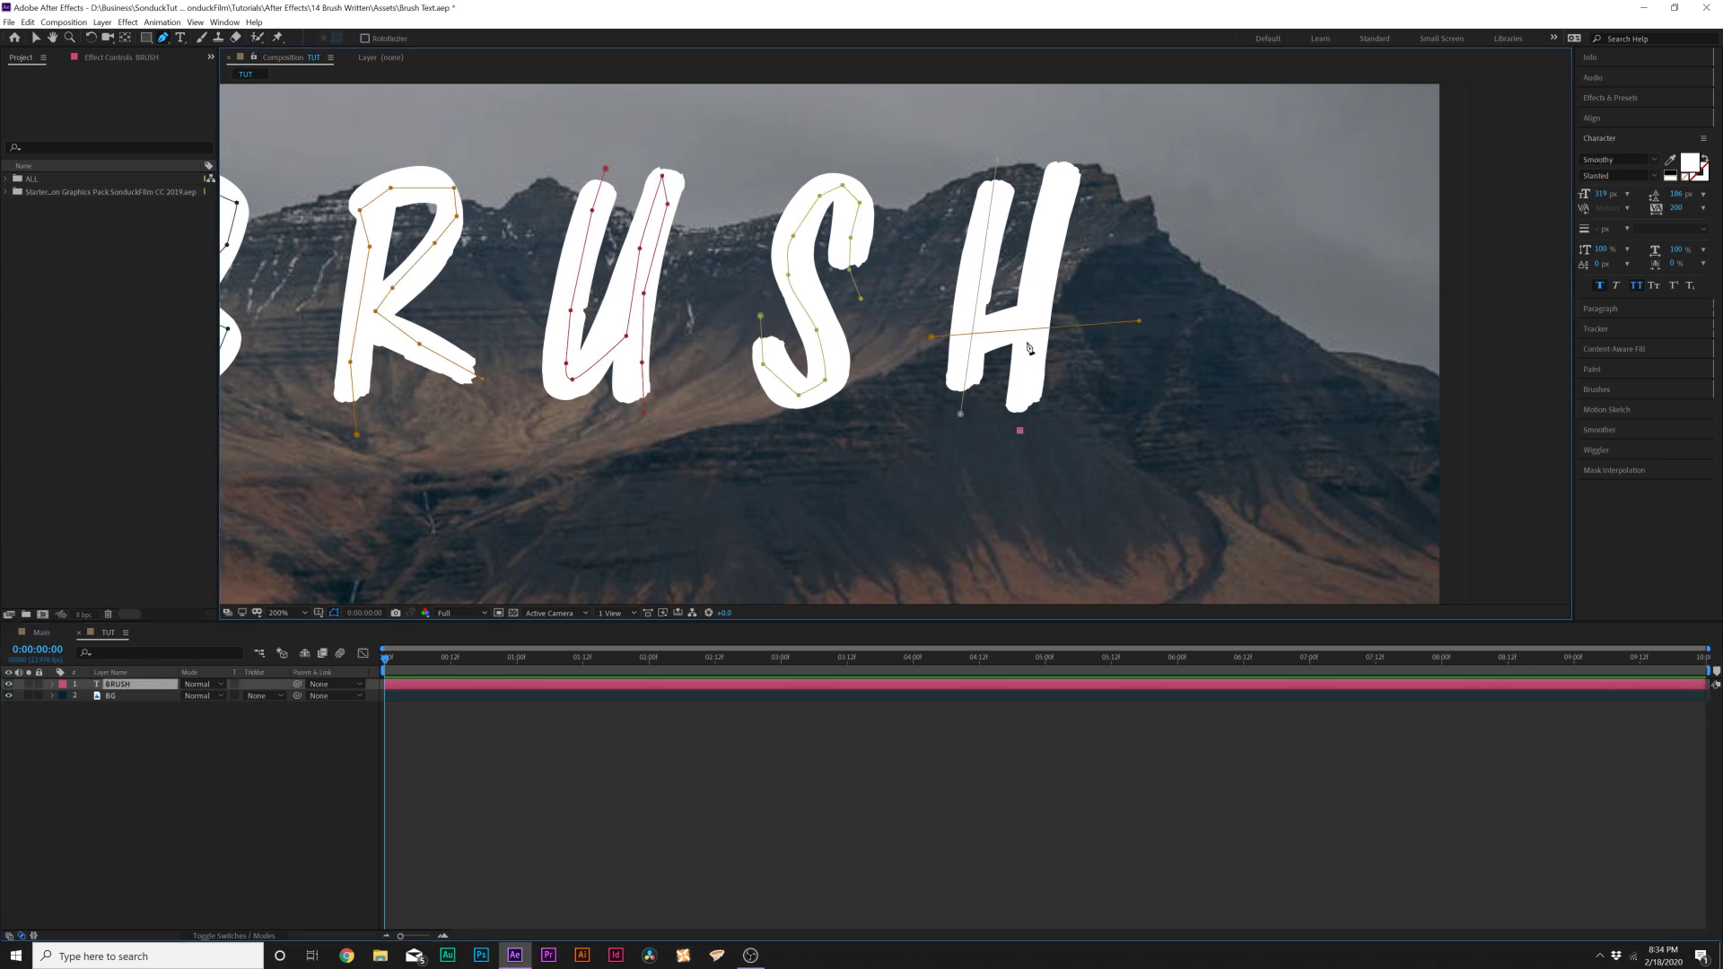
click(1069, 141)
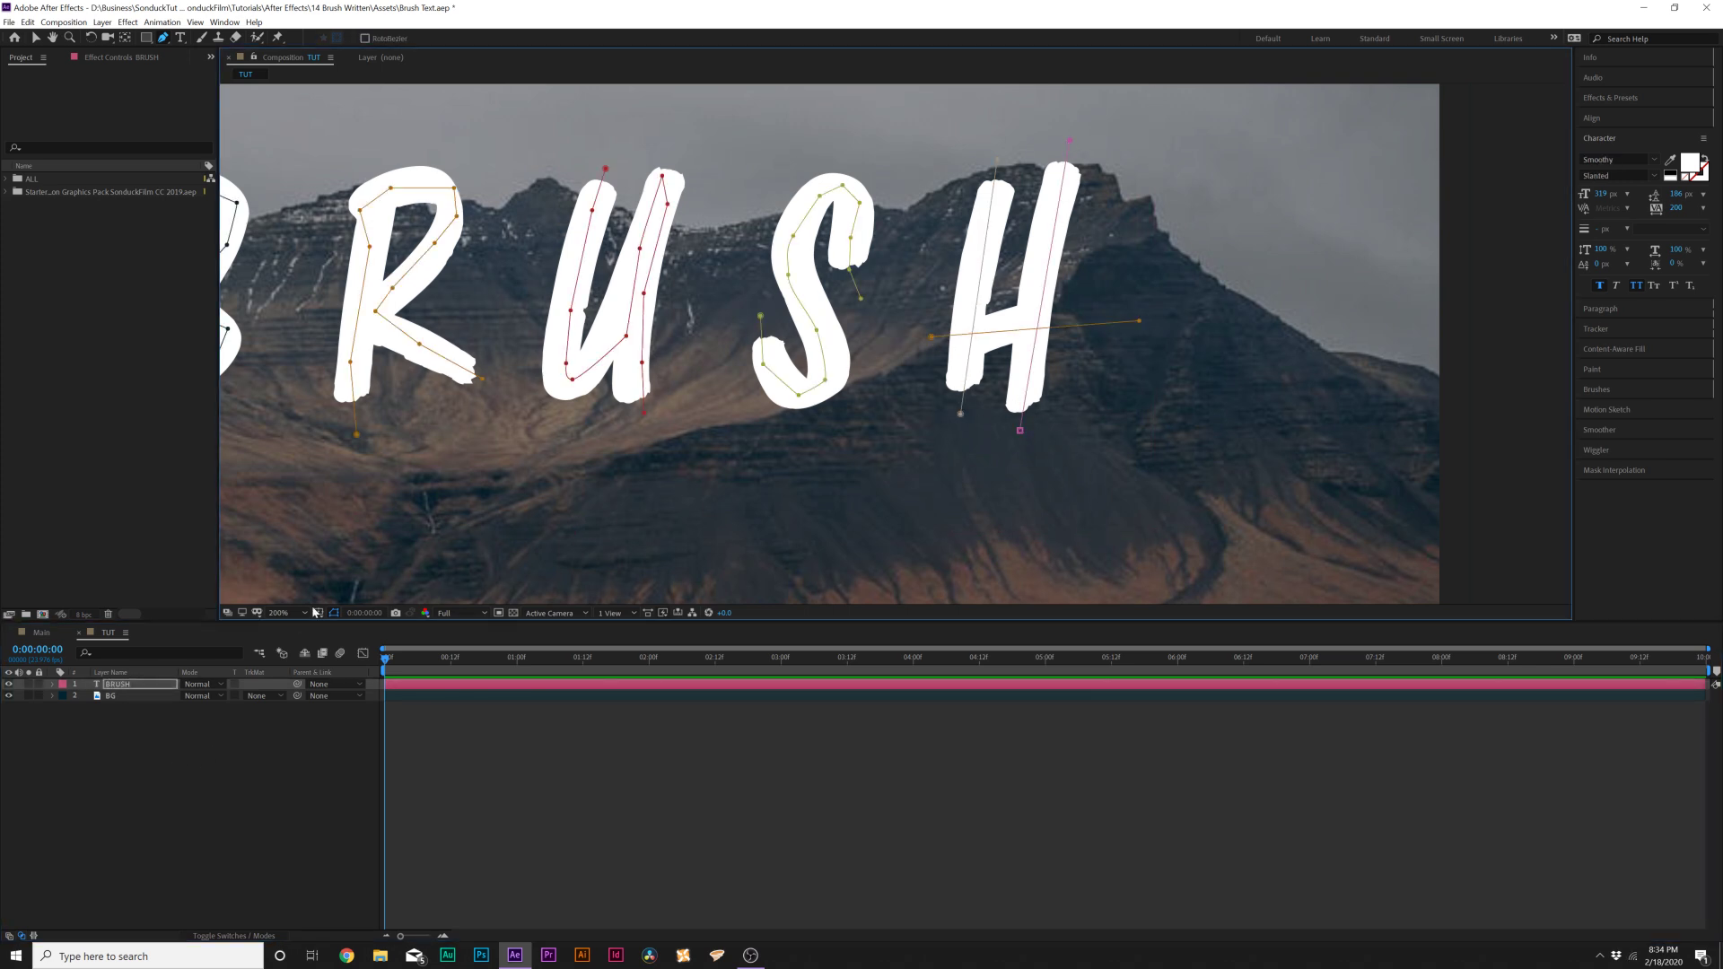
key(shift+slash)
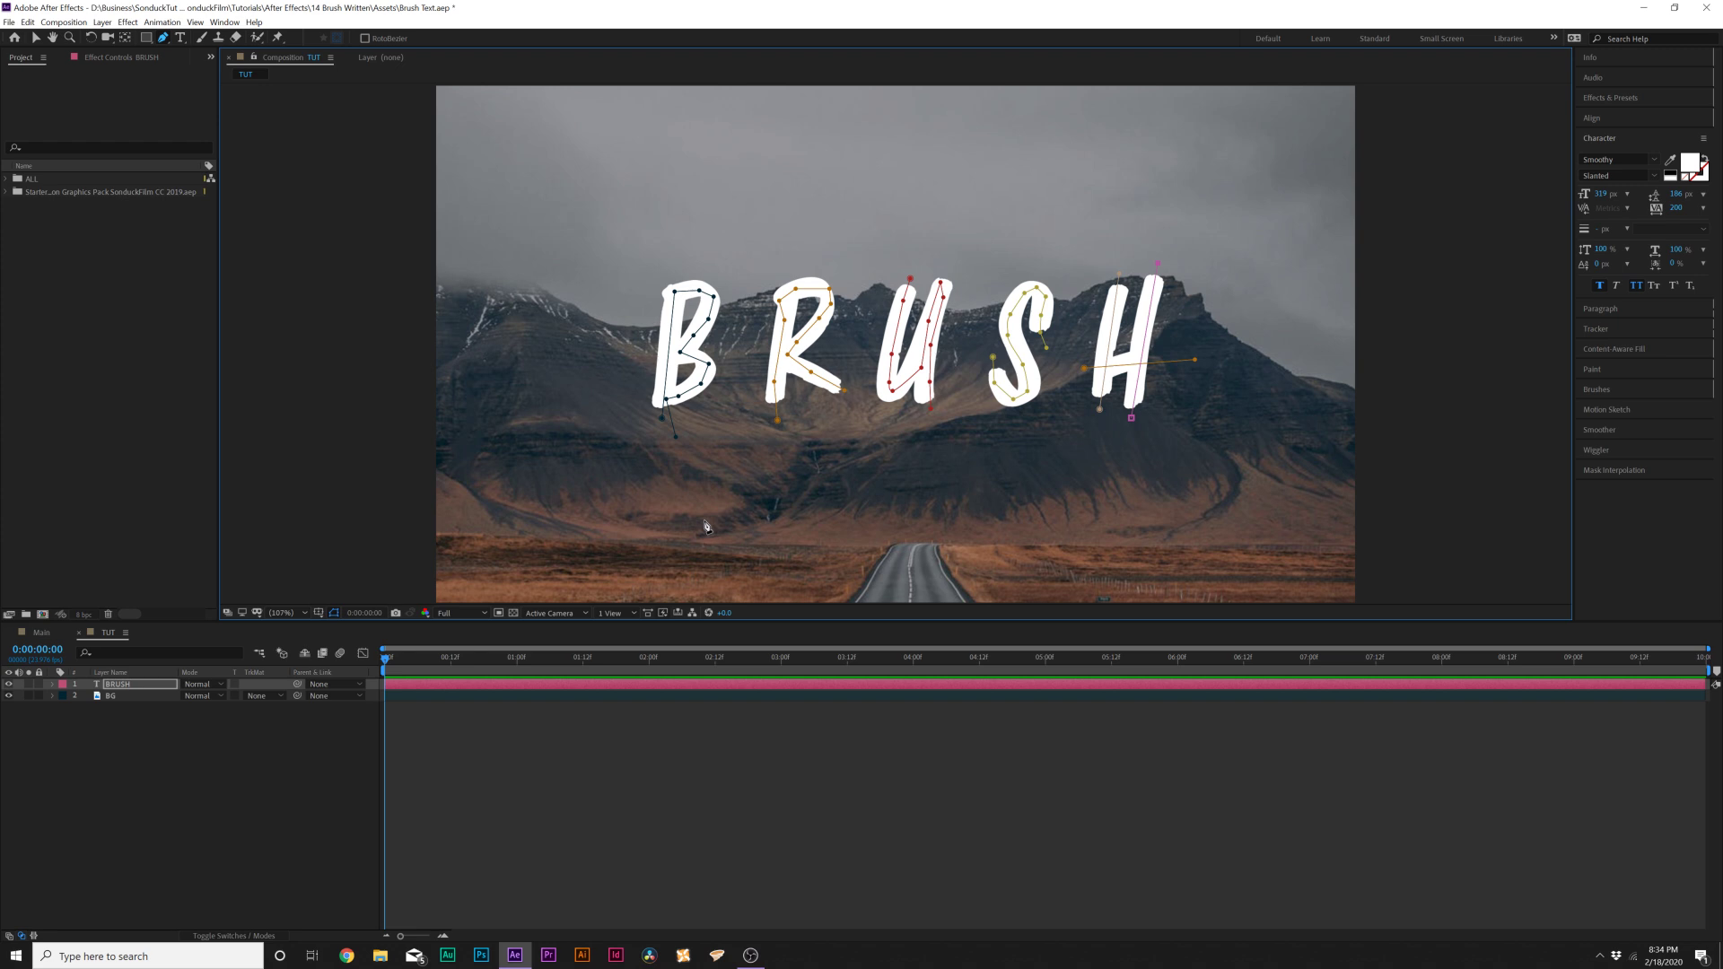
click(123, 685)
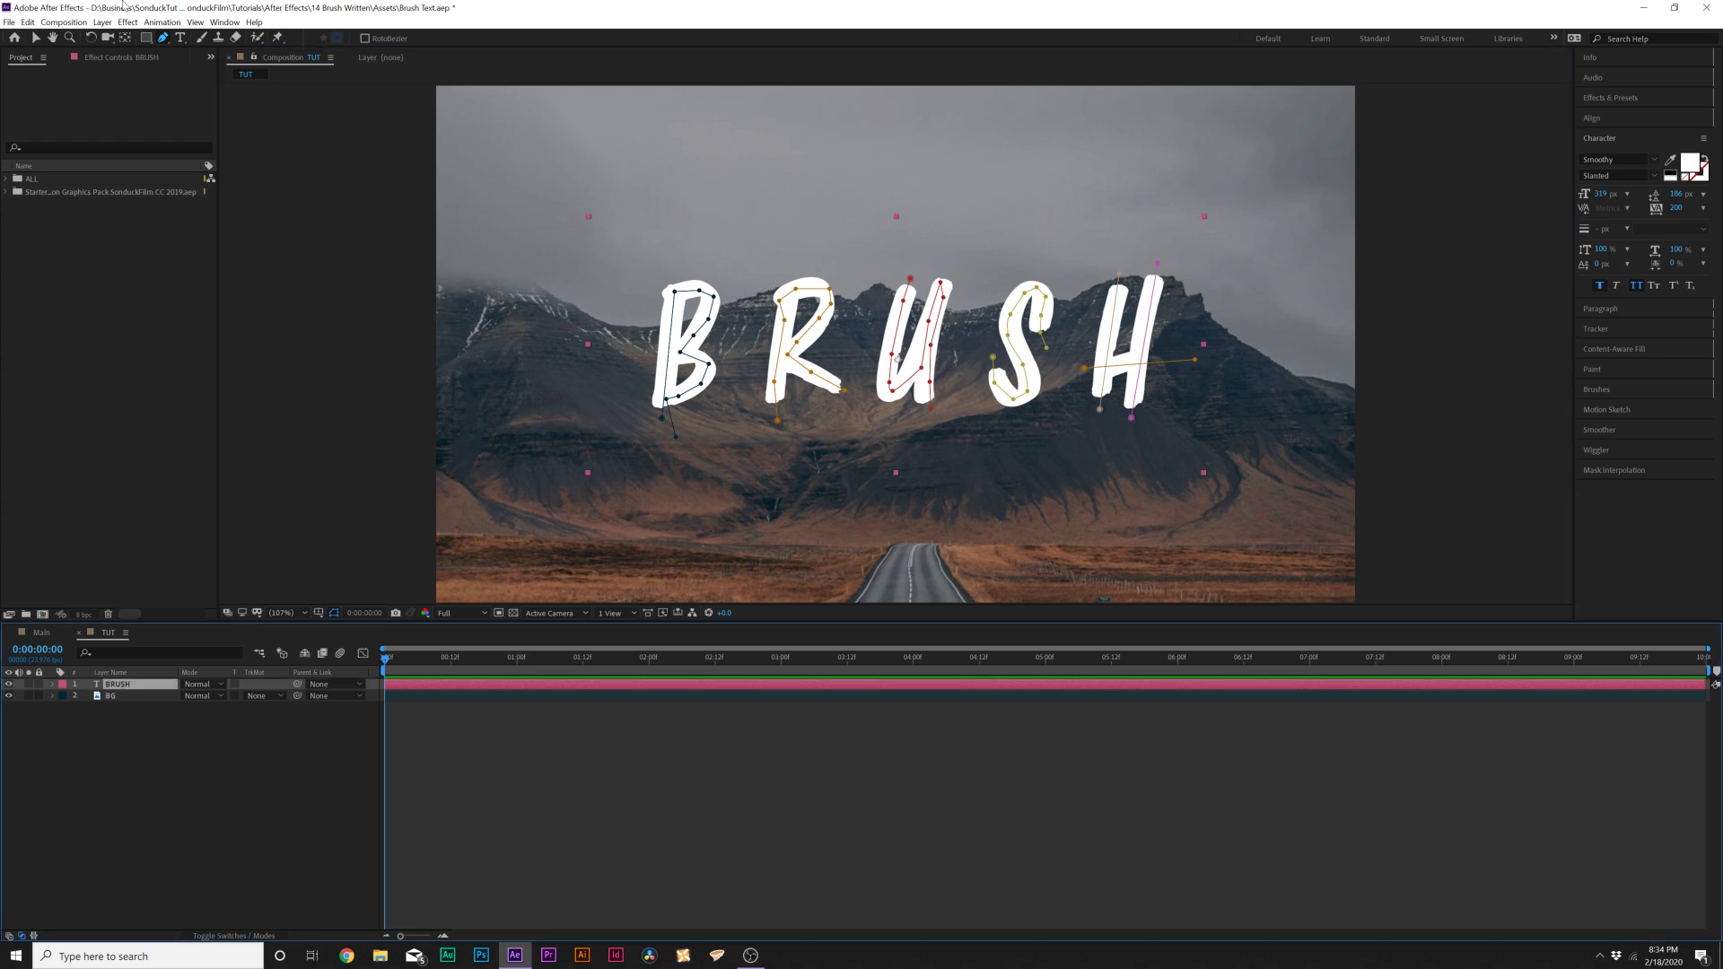
Add a Stroke on All Masks, Stroke Sequentially, painted on transparent, and hide mask outlines
click(128, 21)
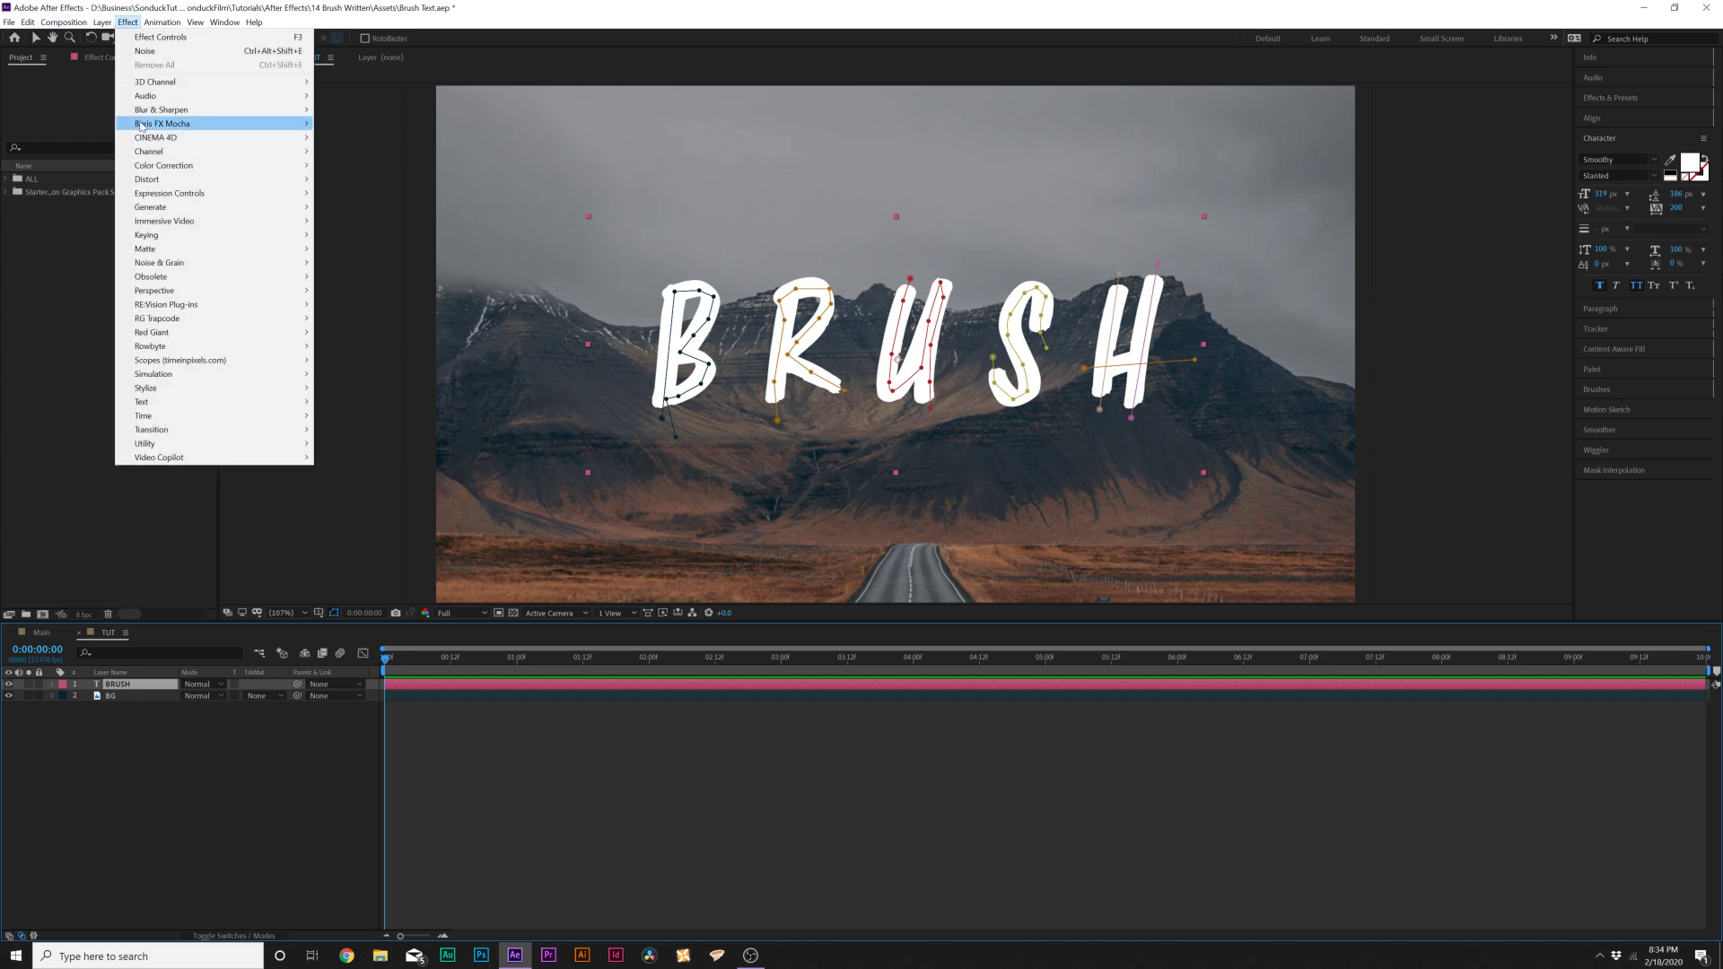
mouse_move(224, 207)
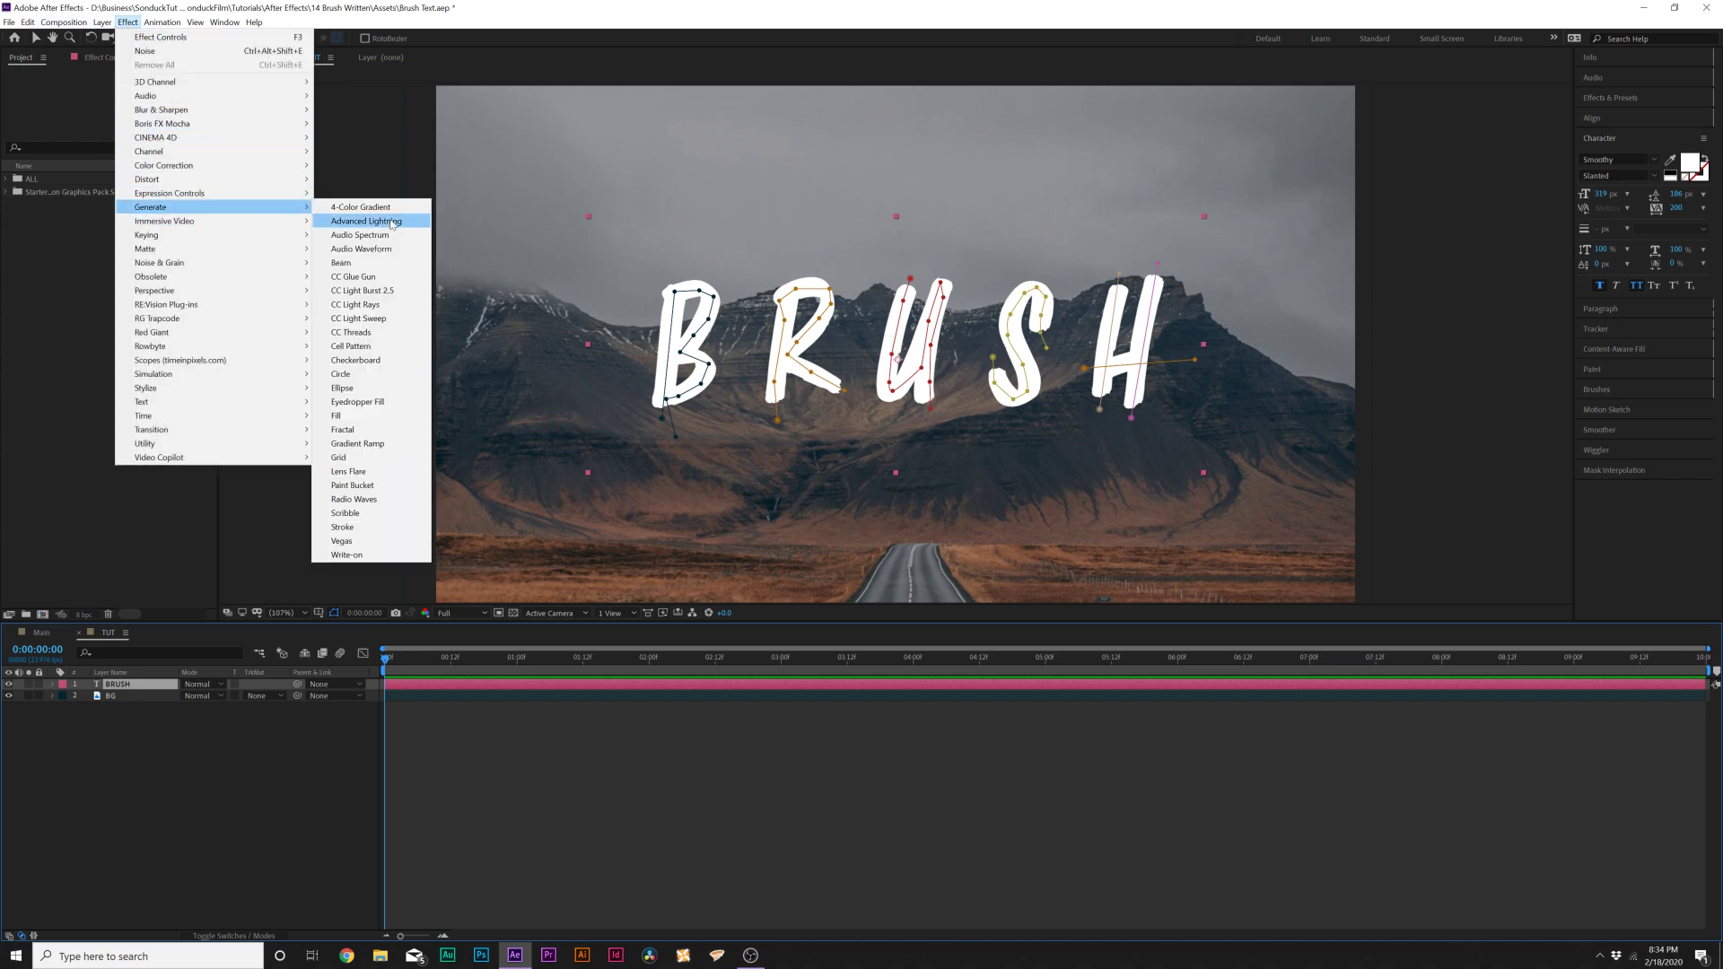
click(342, 526)
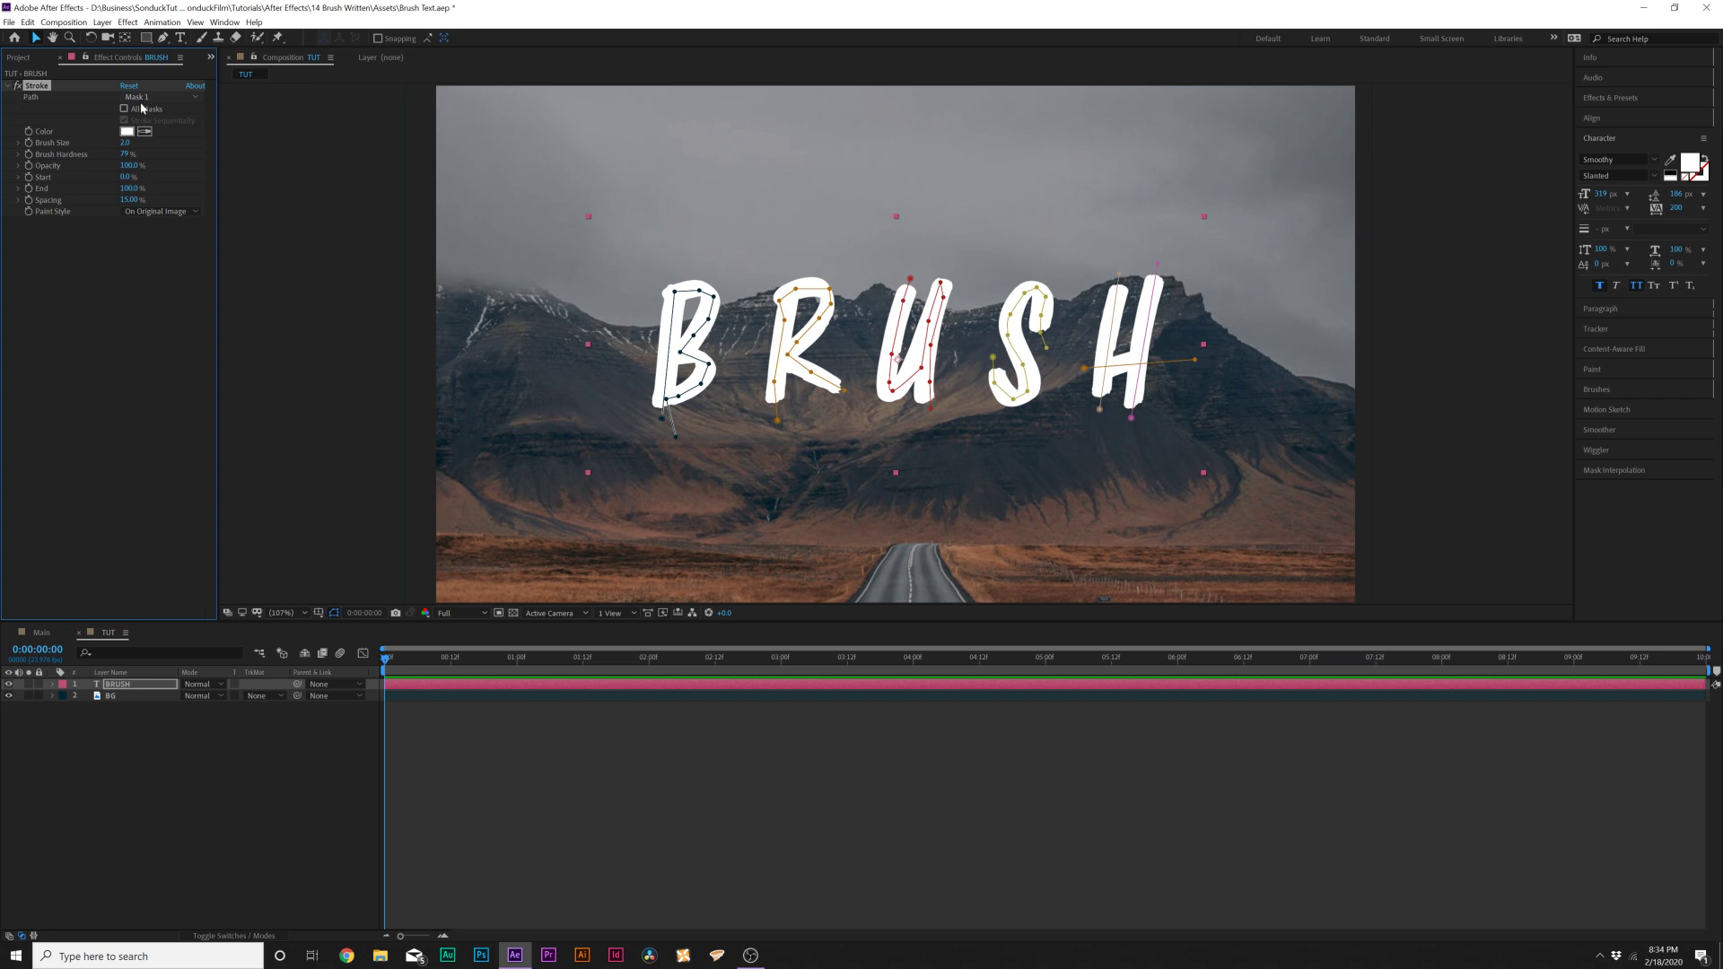
click(125, 109)
click(159, 212)
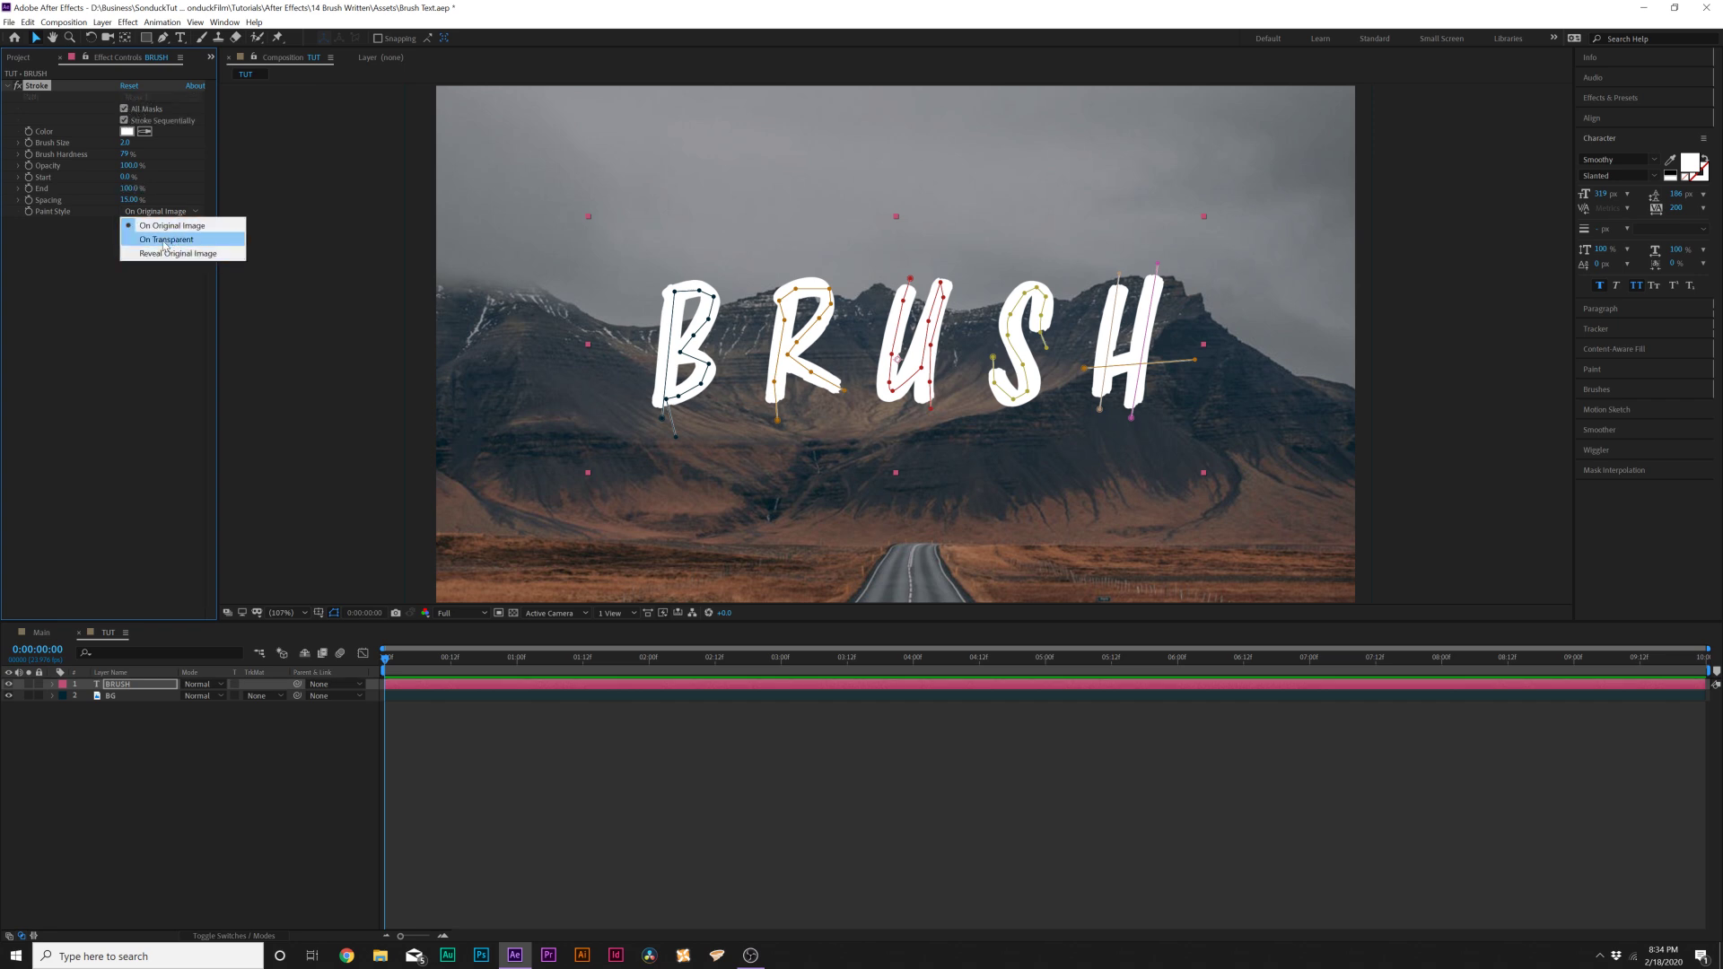
click(157, 241)
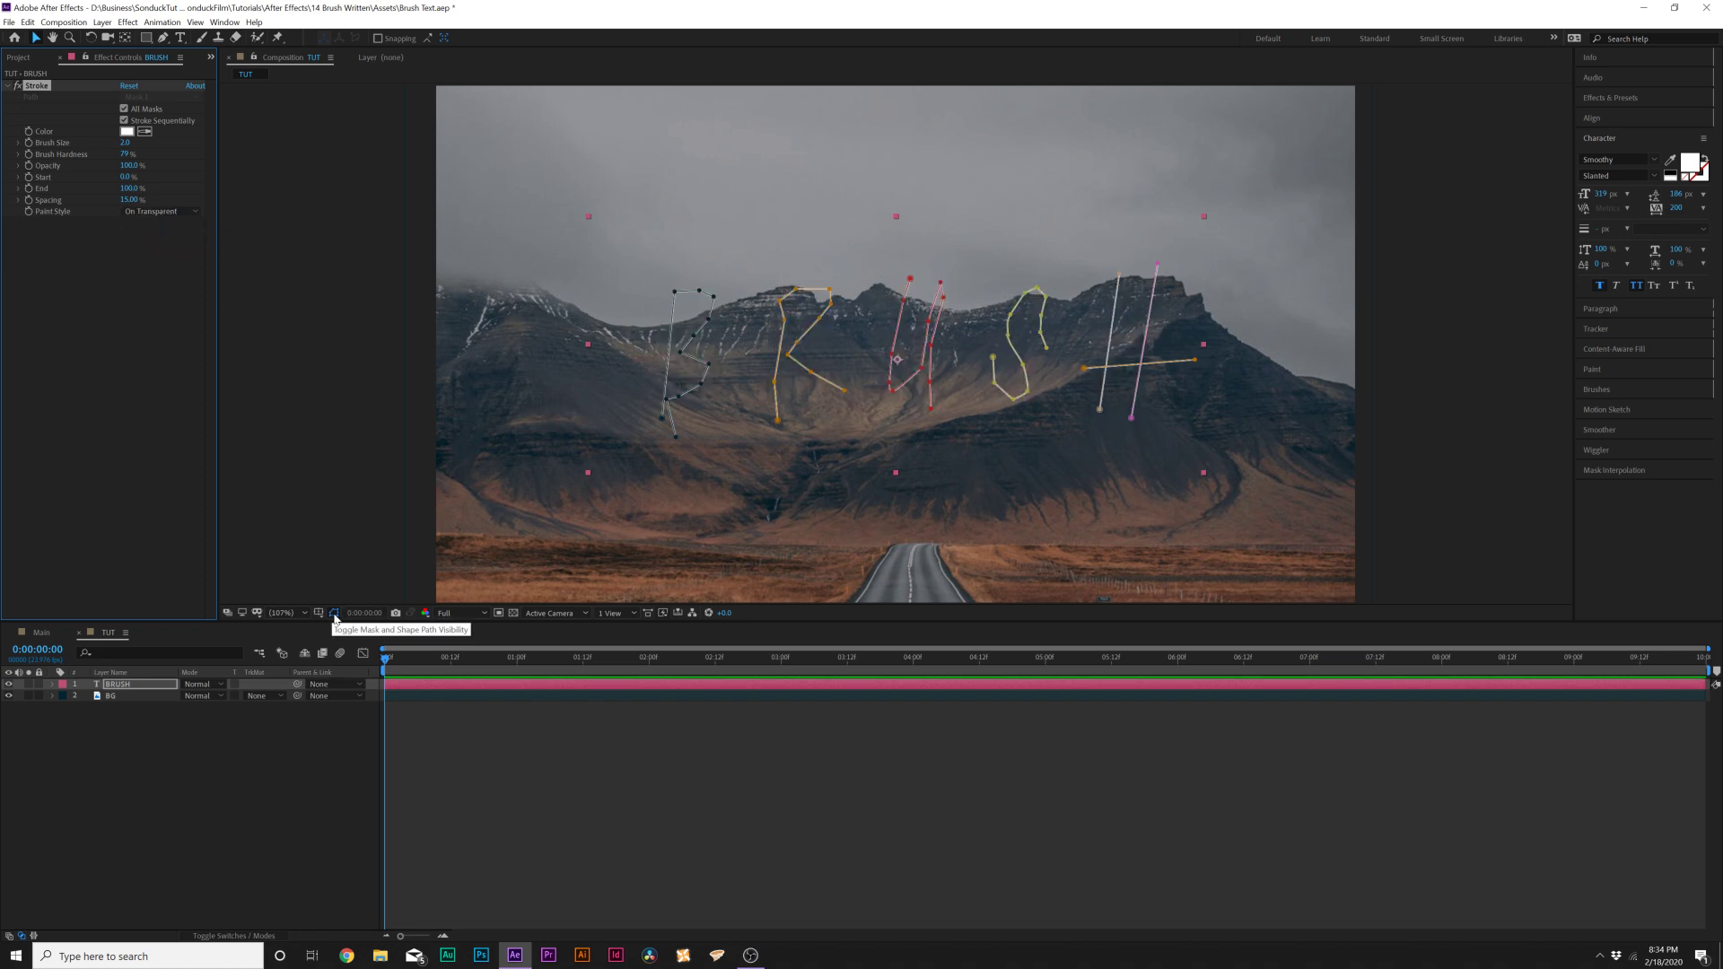
click(334, 613)
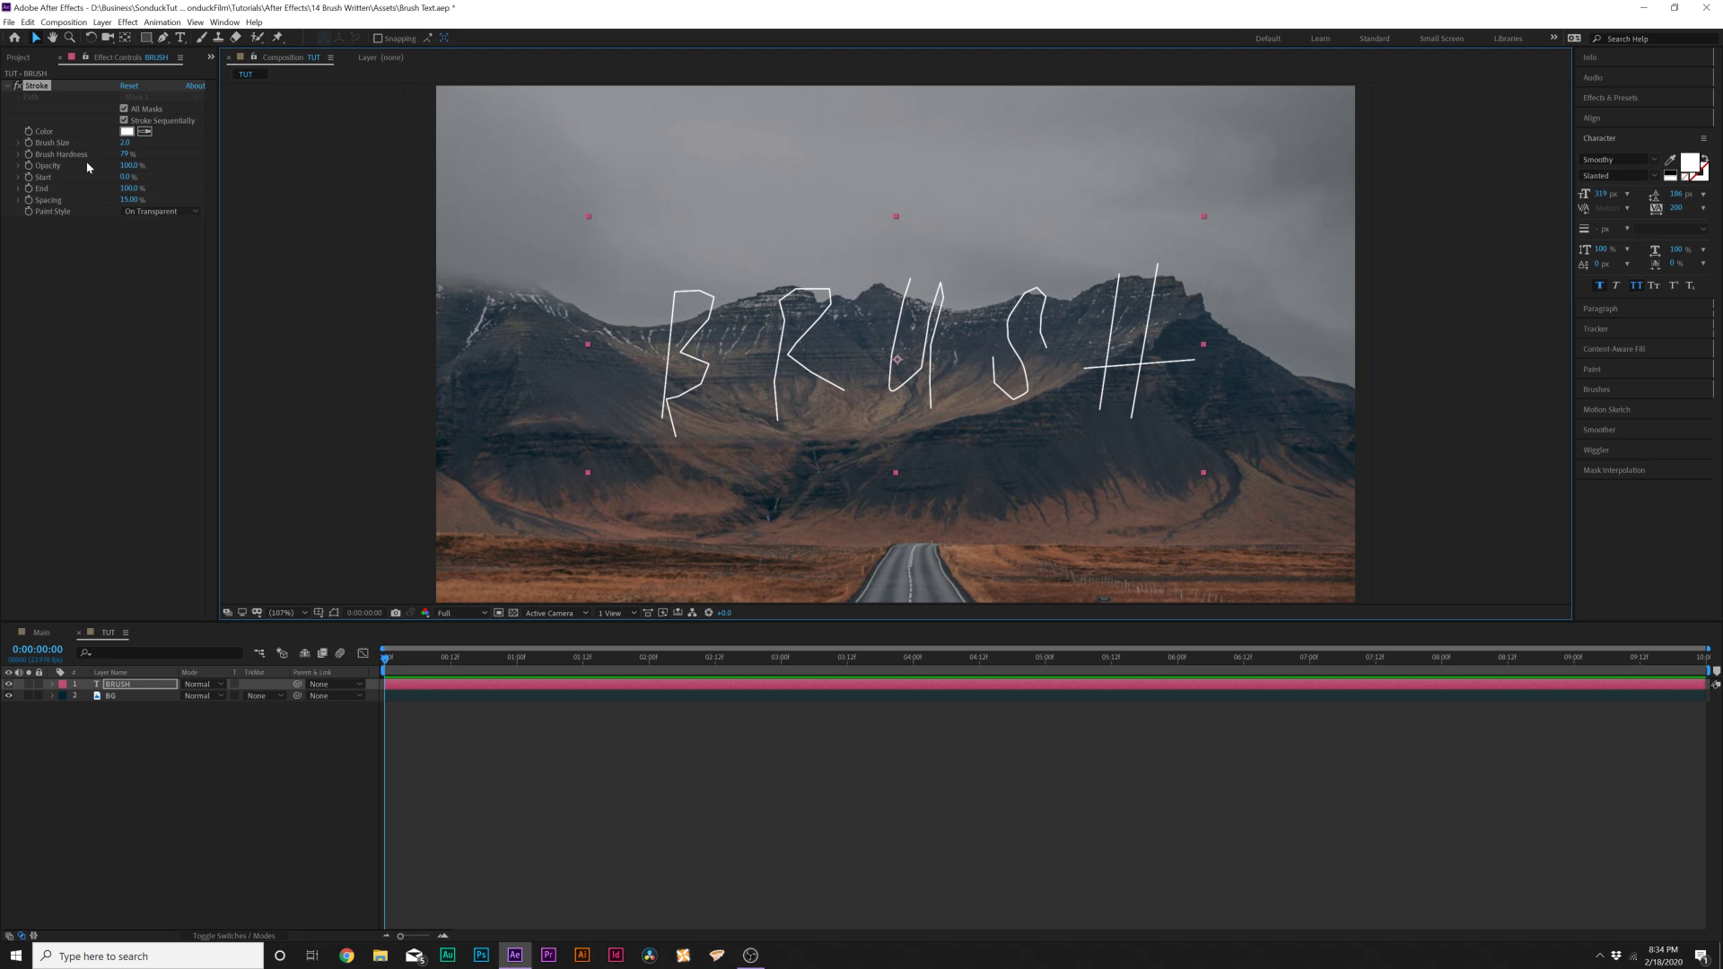
Keyframe Stroke End from 0% at the start to 100% at 3:00 and preview
drag(124, 187, 55, 191)
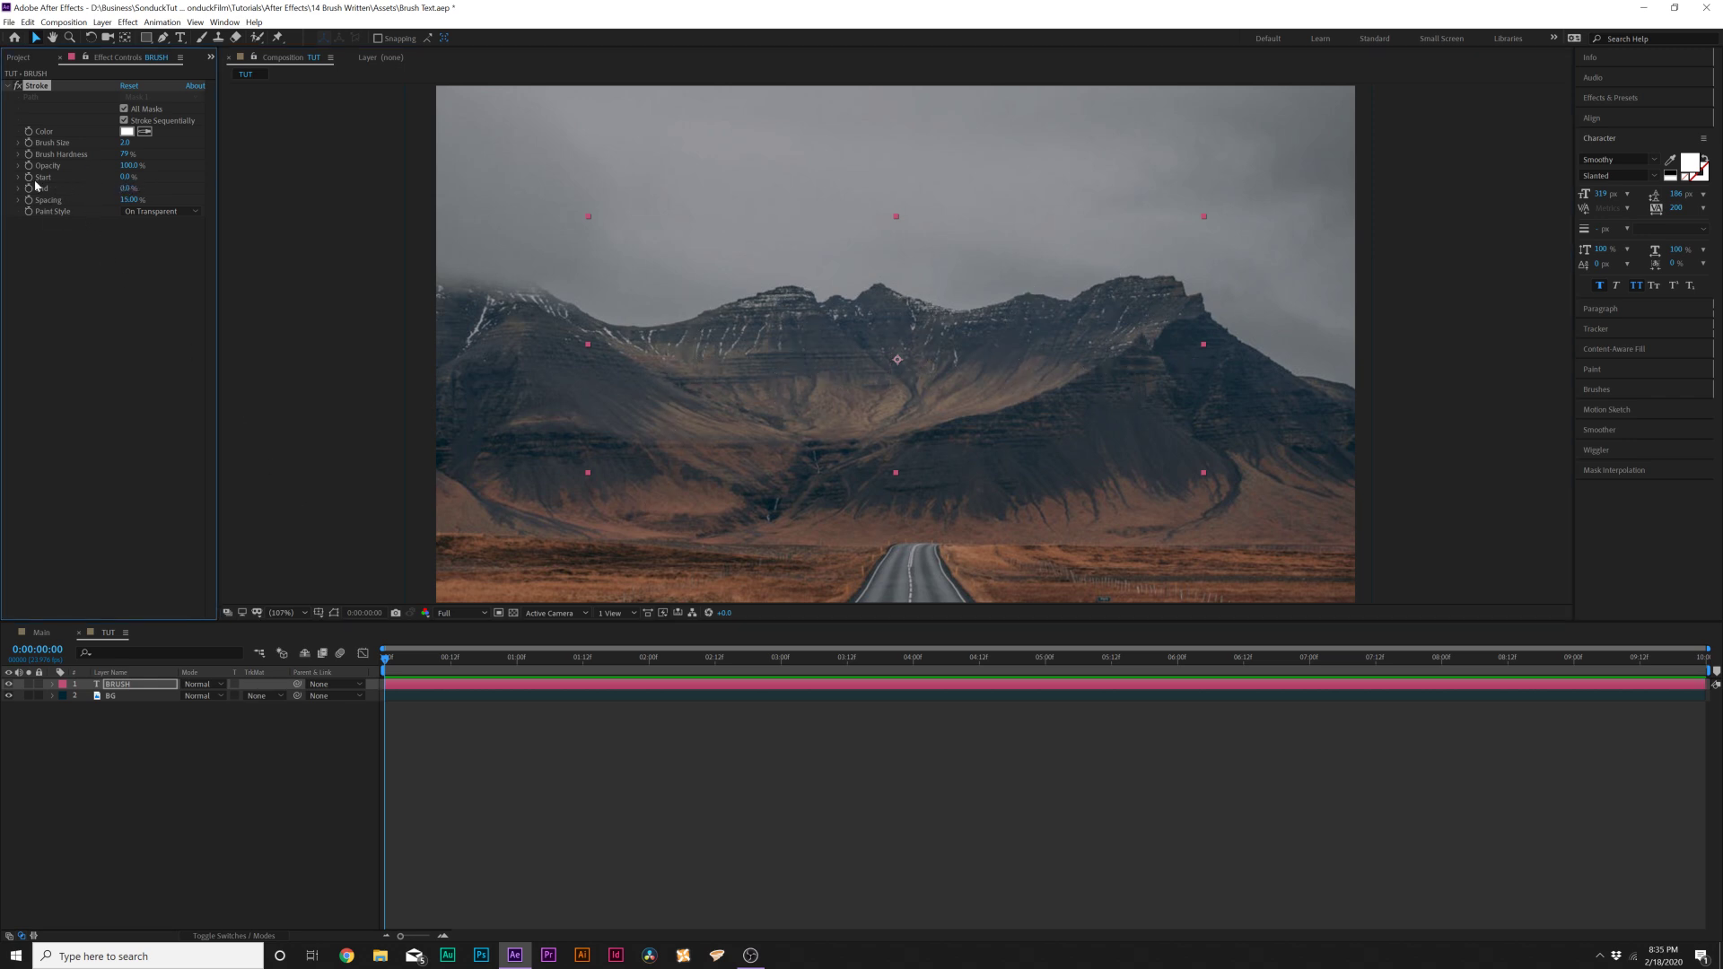
drag(437, 658, 781, 668)
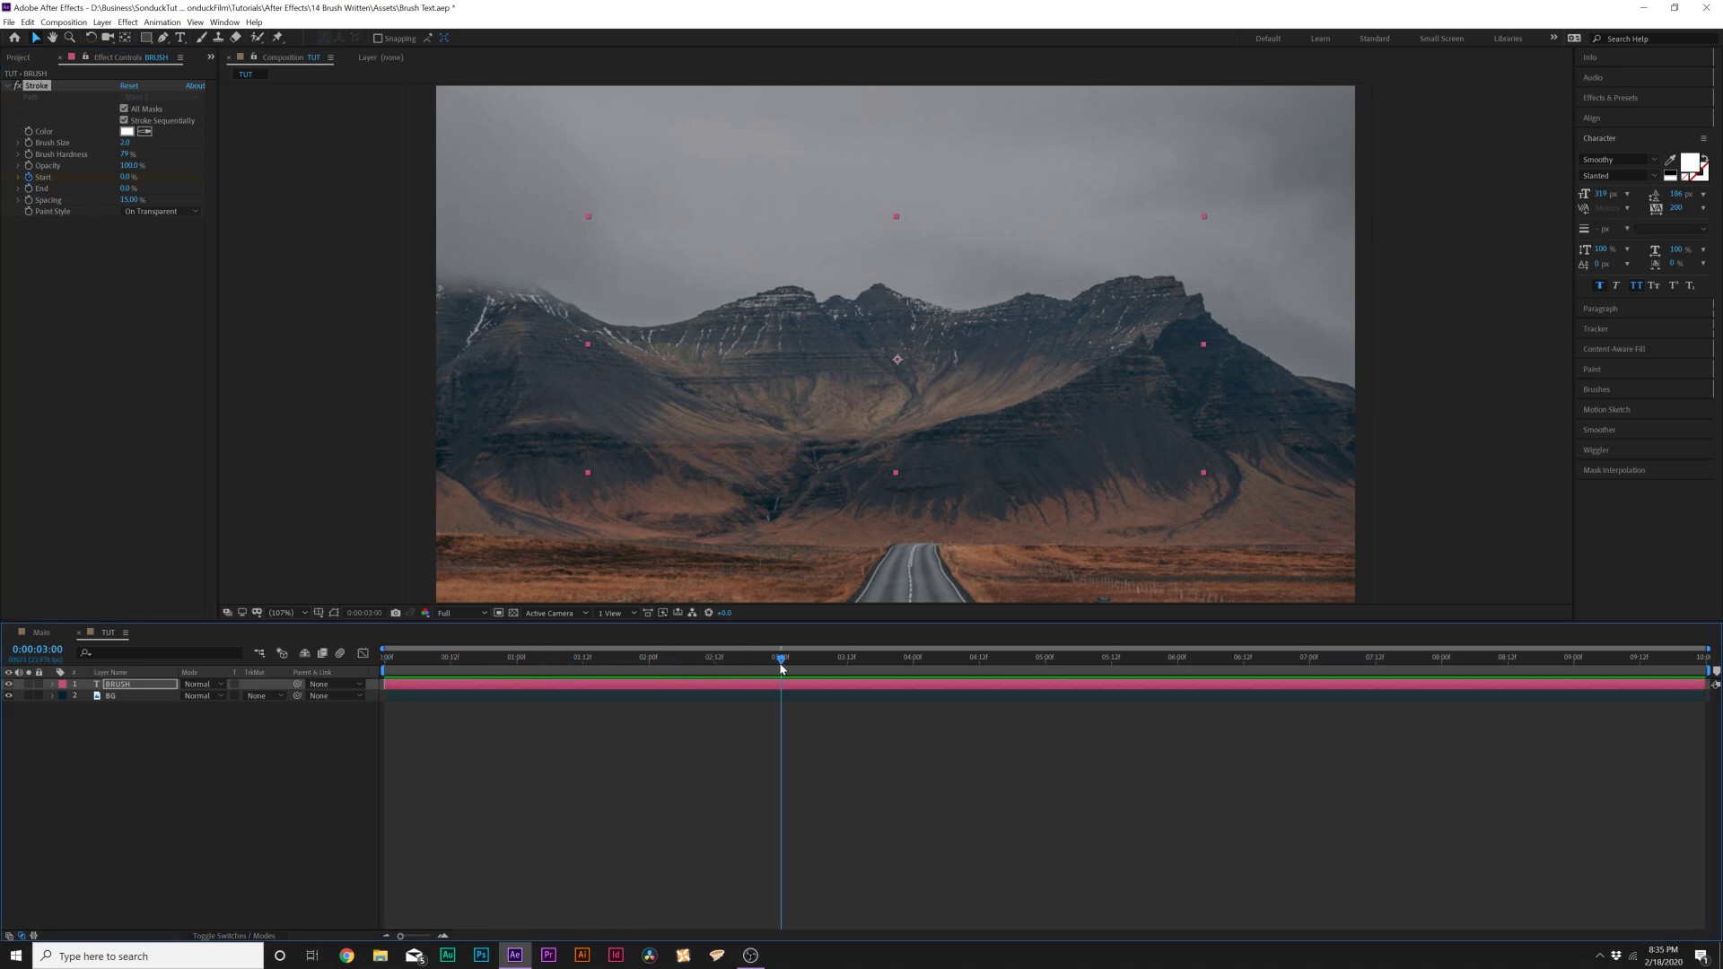
click(126, 178)
drag(134, 181, 628, 182)
key(space)
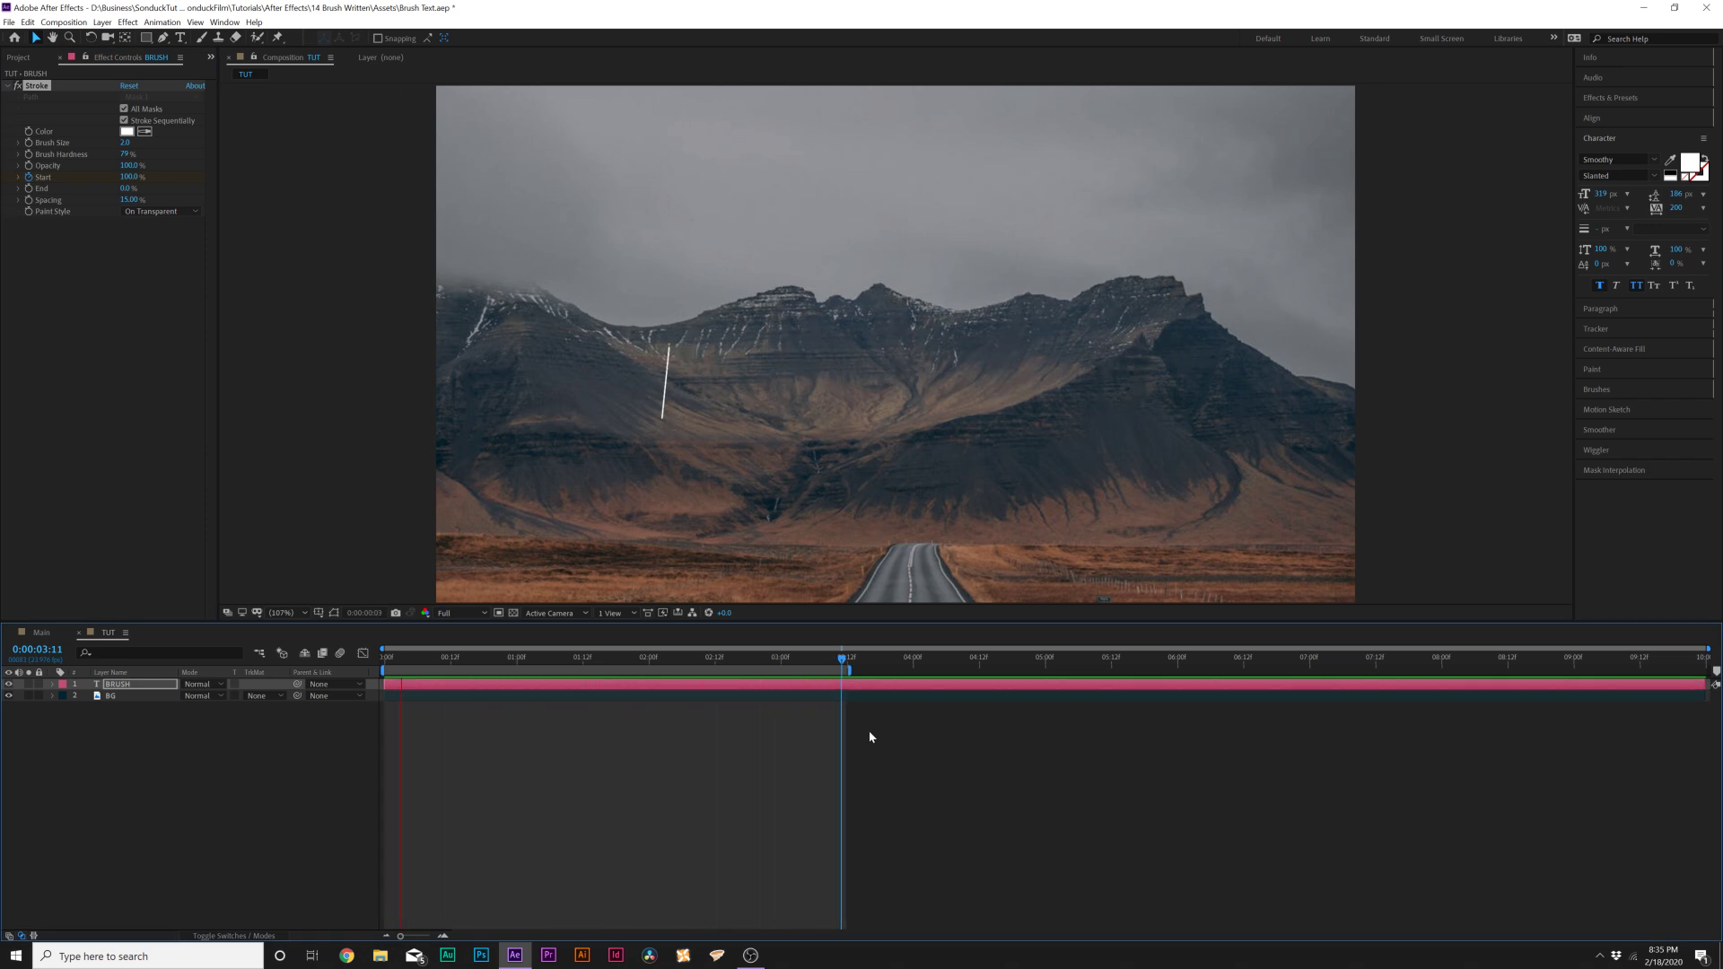
Set Brush Hardness to 100% and raise Brush Size to 20.1
key(space)
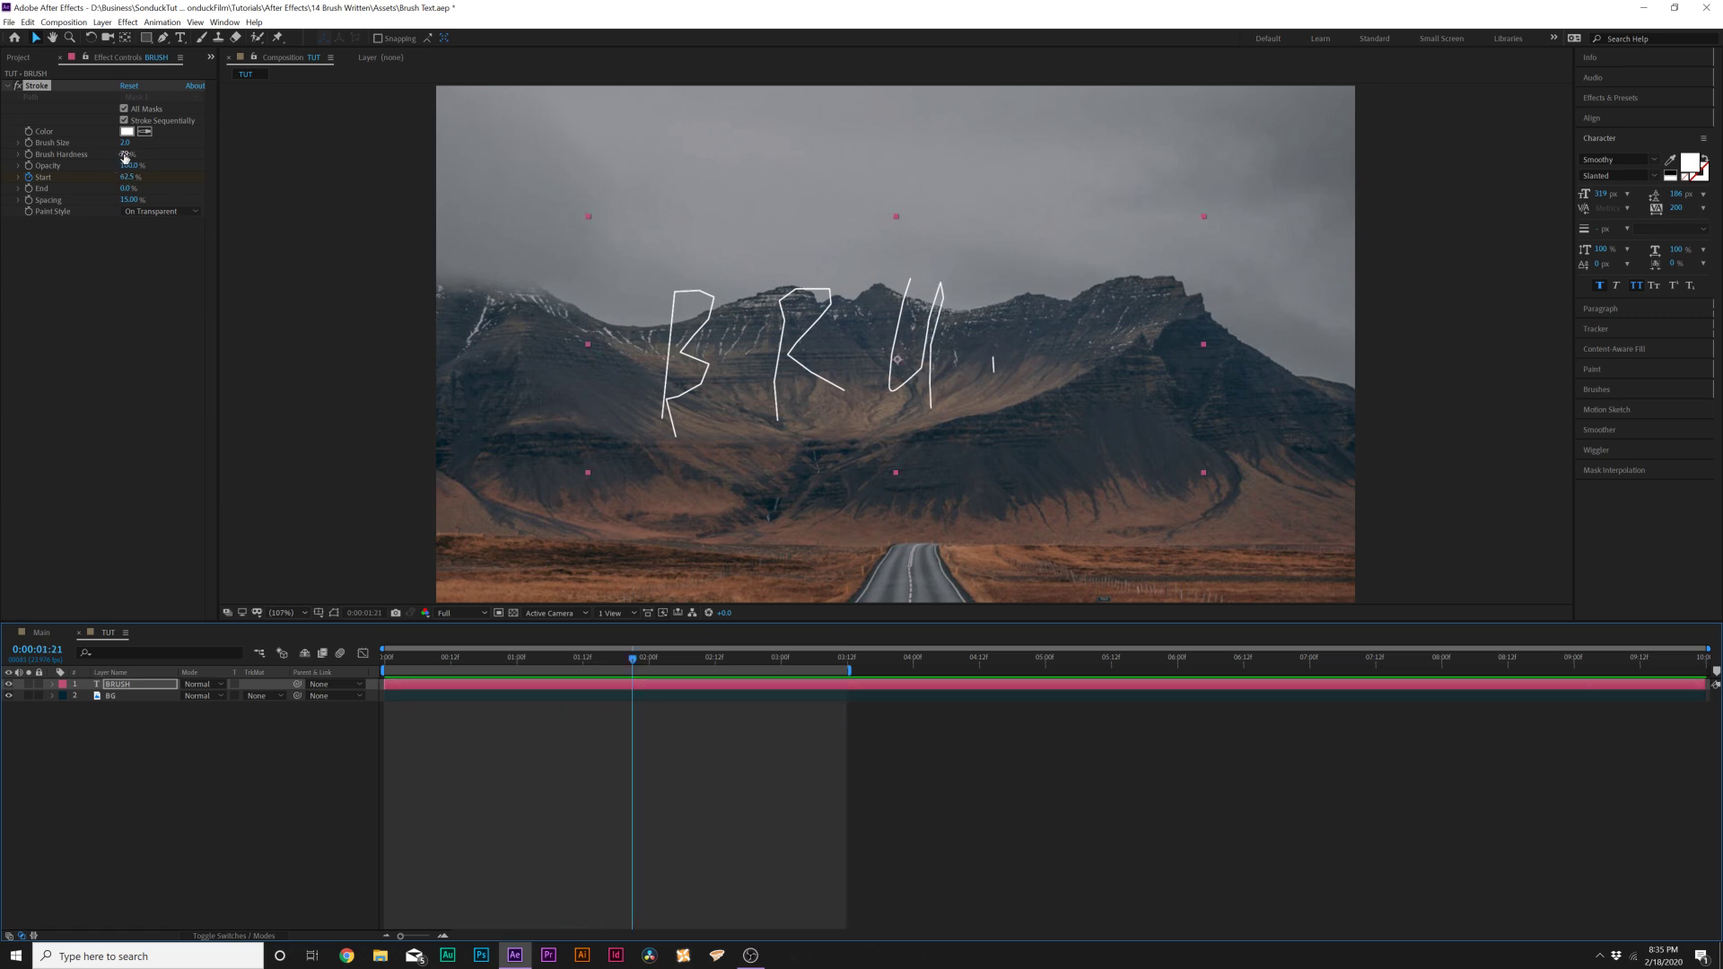
mouse_move(125, 158)
mouse_down()
mouse_move(166, 154)
mouse_move(144, 158)
mouse_up()
mouse_move(126, 143)
mouse_down()
mouse_move(360, 176)
mouse_move(330, 175)
mouse_up()
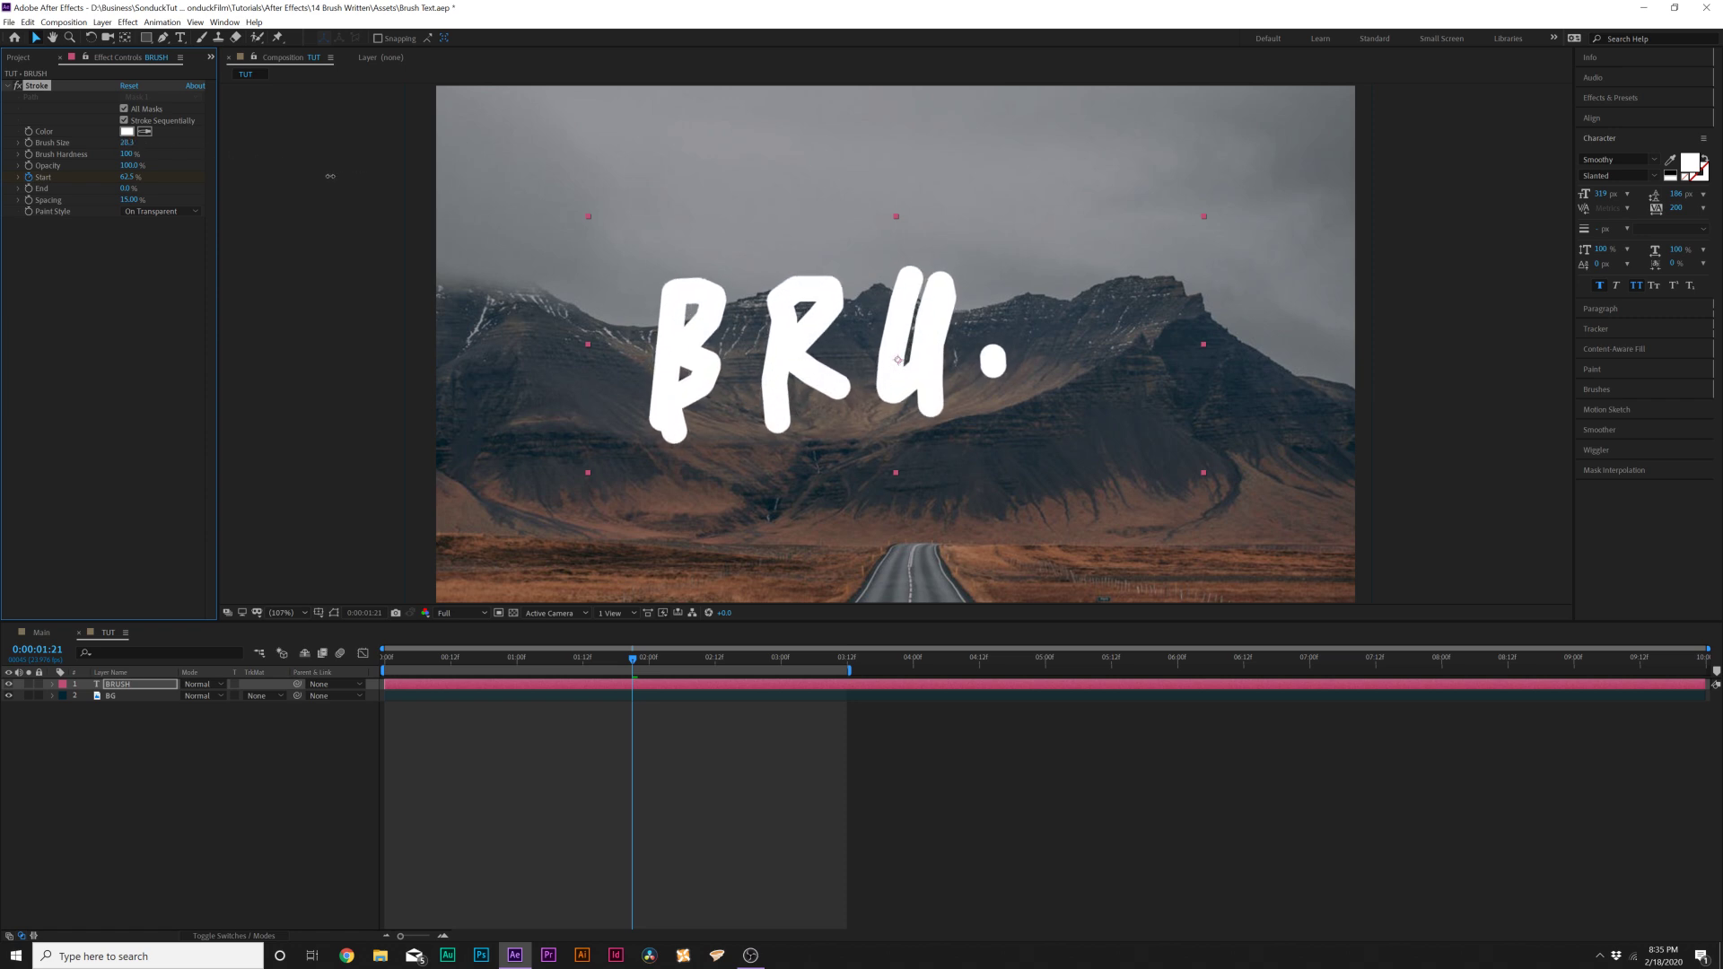
Preview the thicker write-on and duplicate the BRUSH layer as BRUSH 2
drag(633, 658, 394, 654)
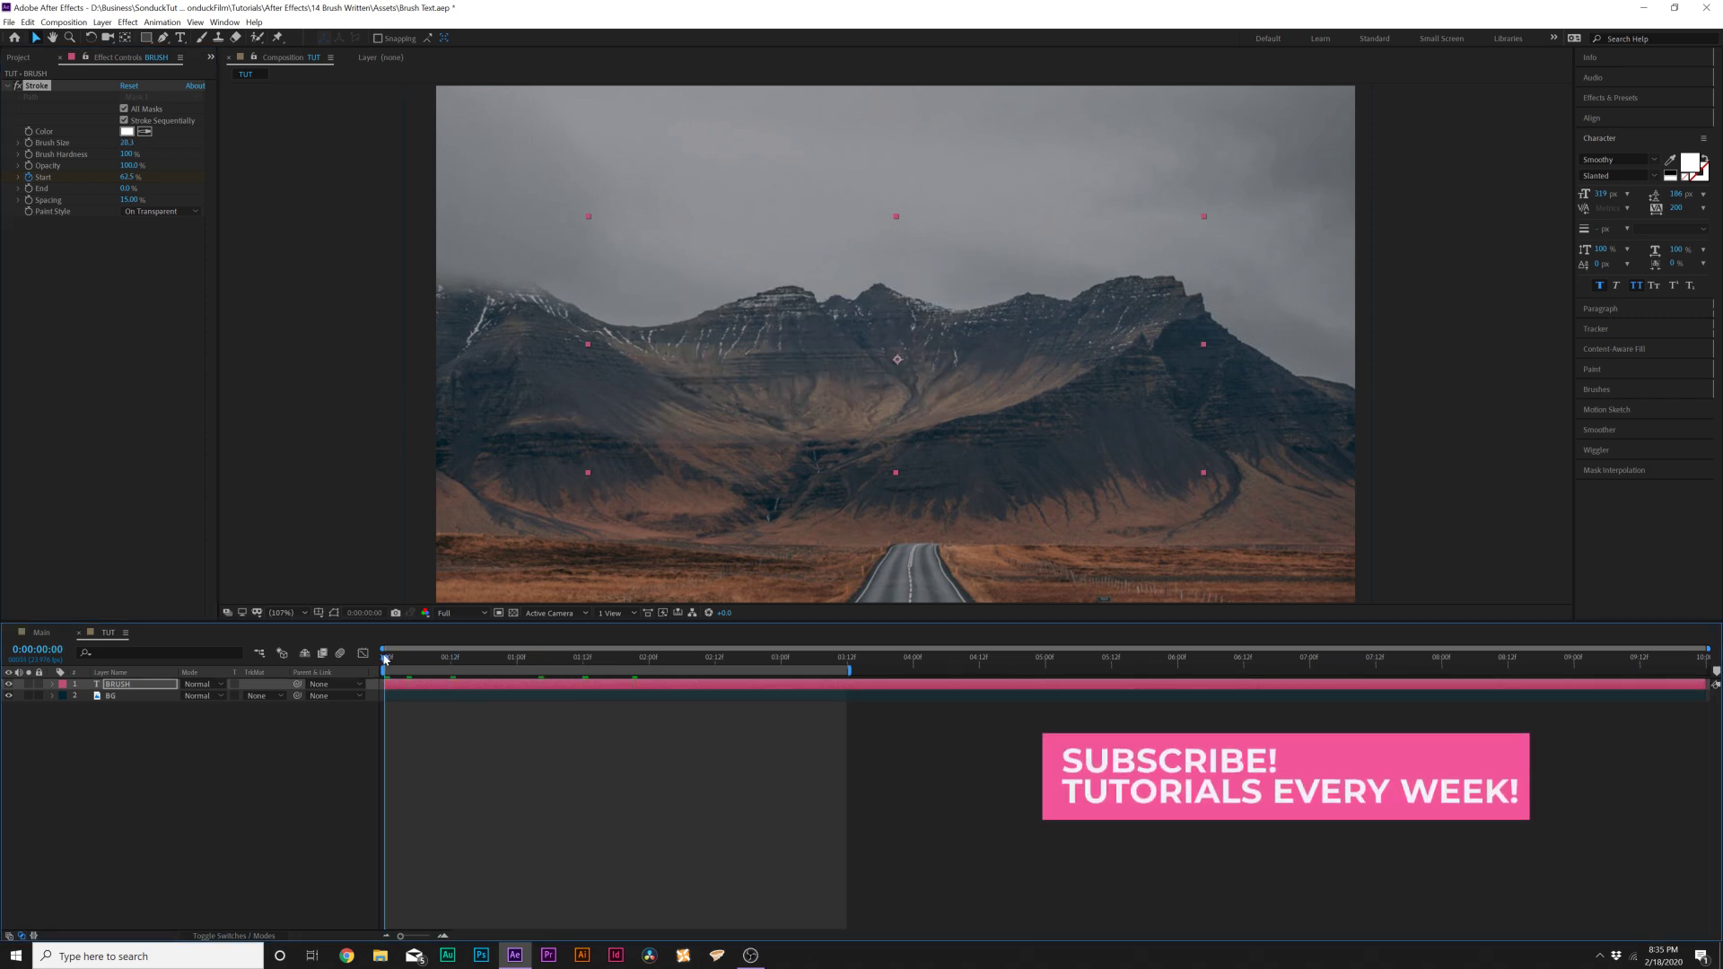
key(space)
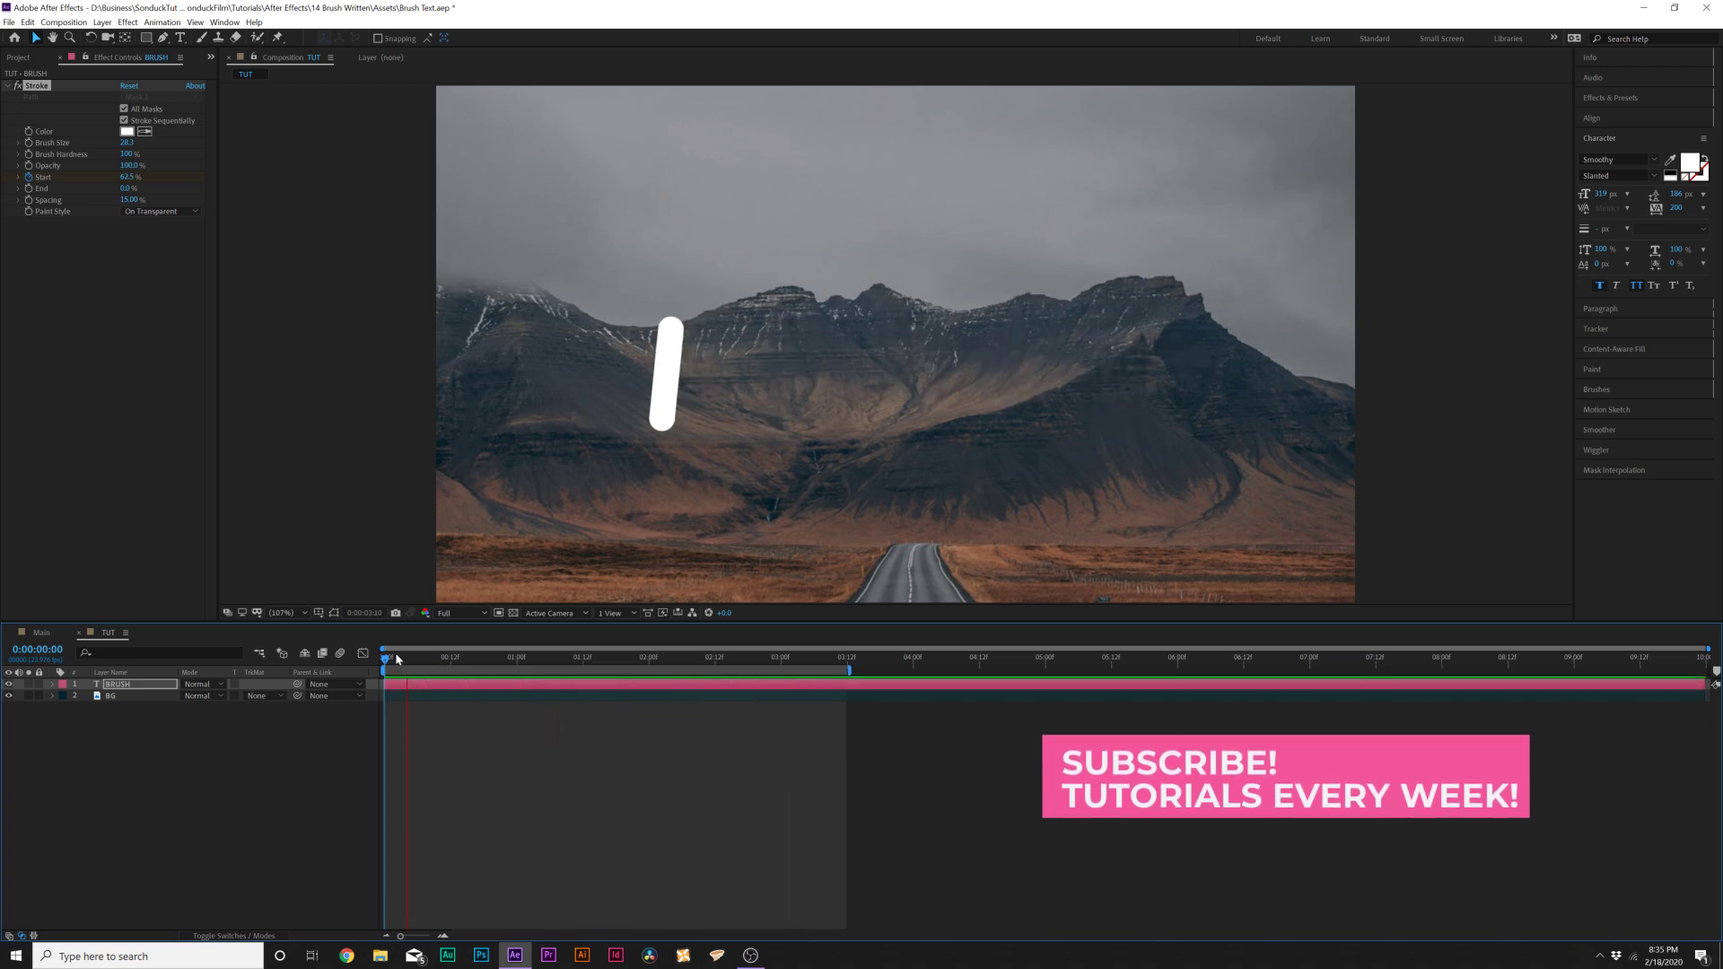
key(space)
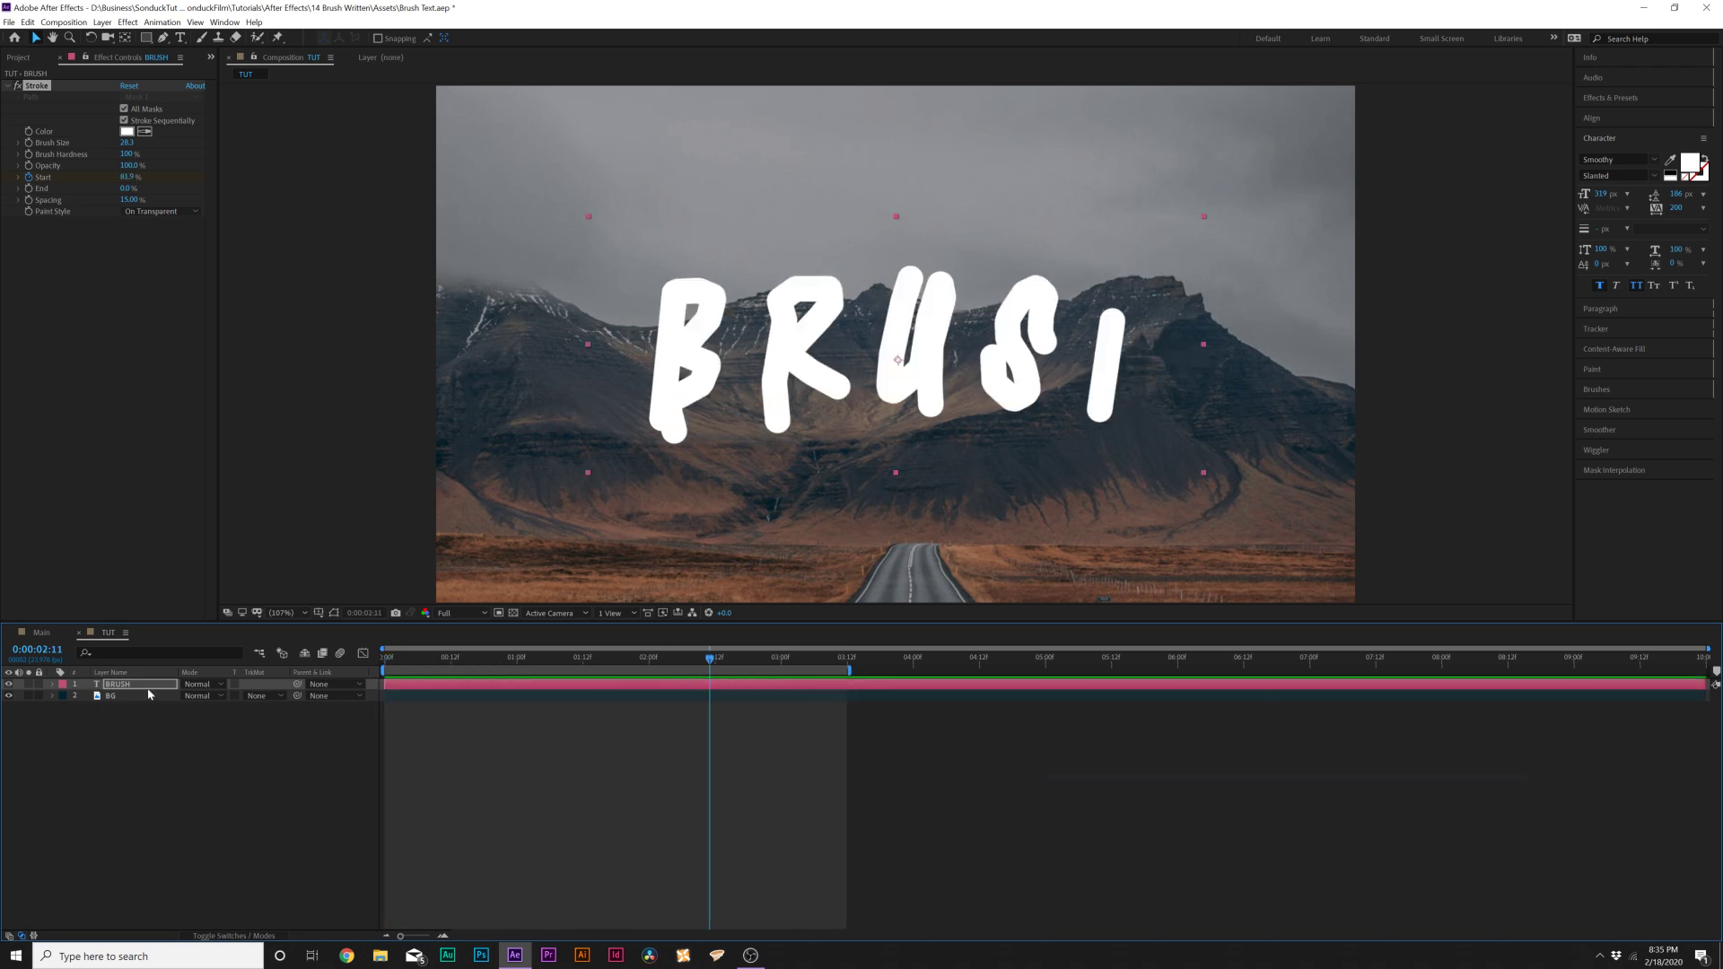
click(146, 687)
key(ctrl+d)
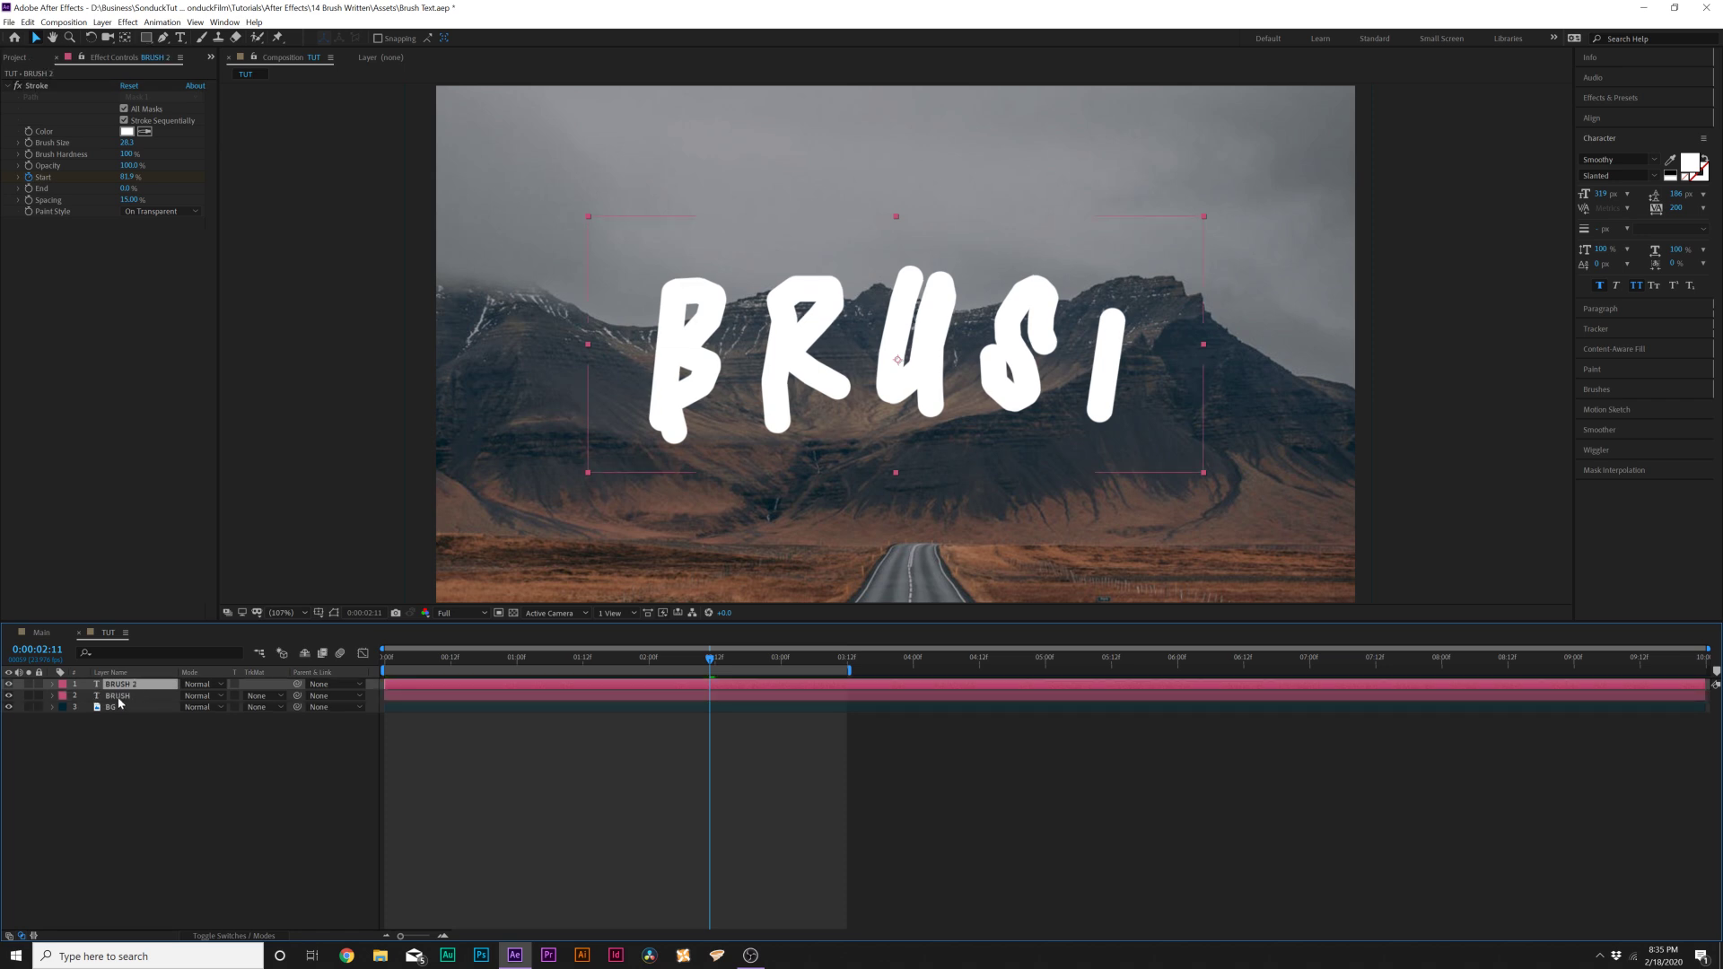
Delete the Stroke effect and all seven masks from the original BRUSH layer
click(121, 697)
click(43, 85)
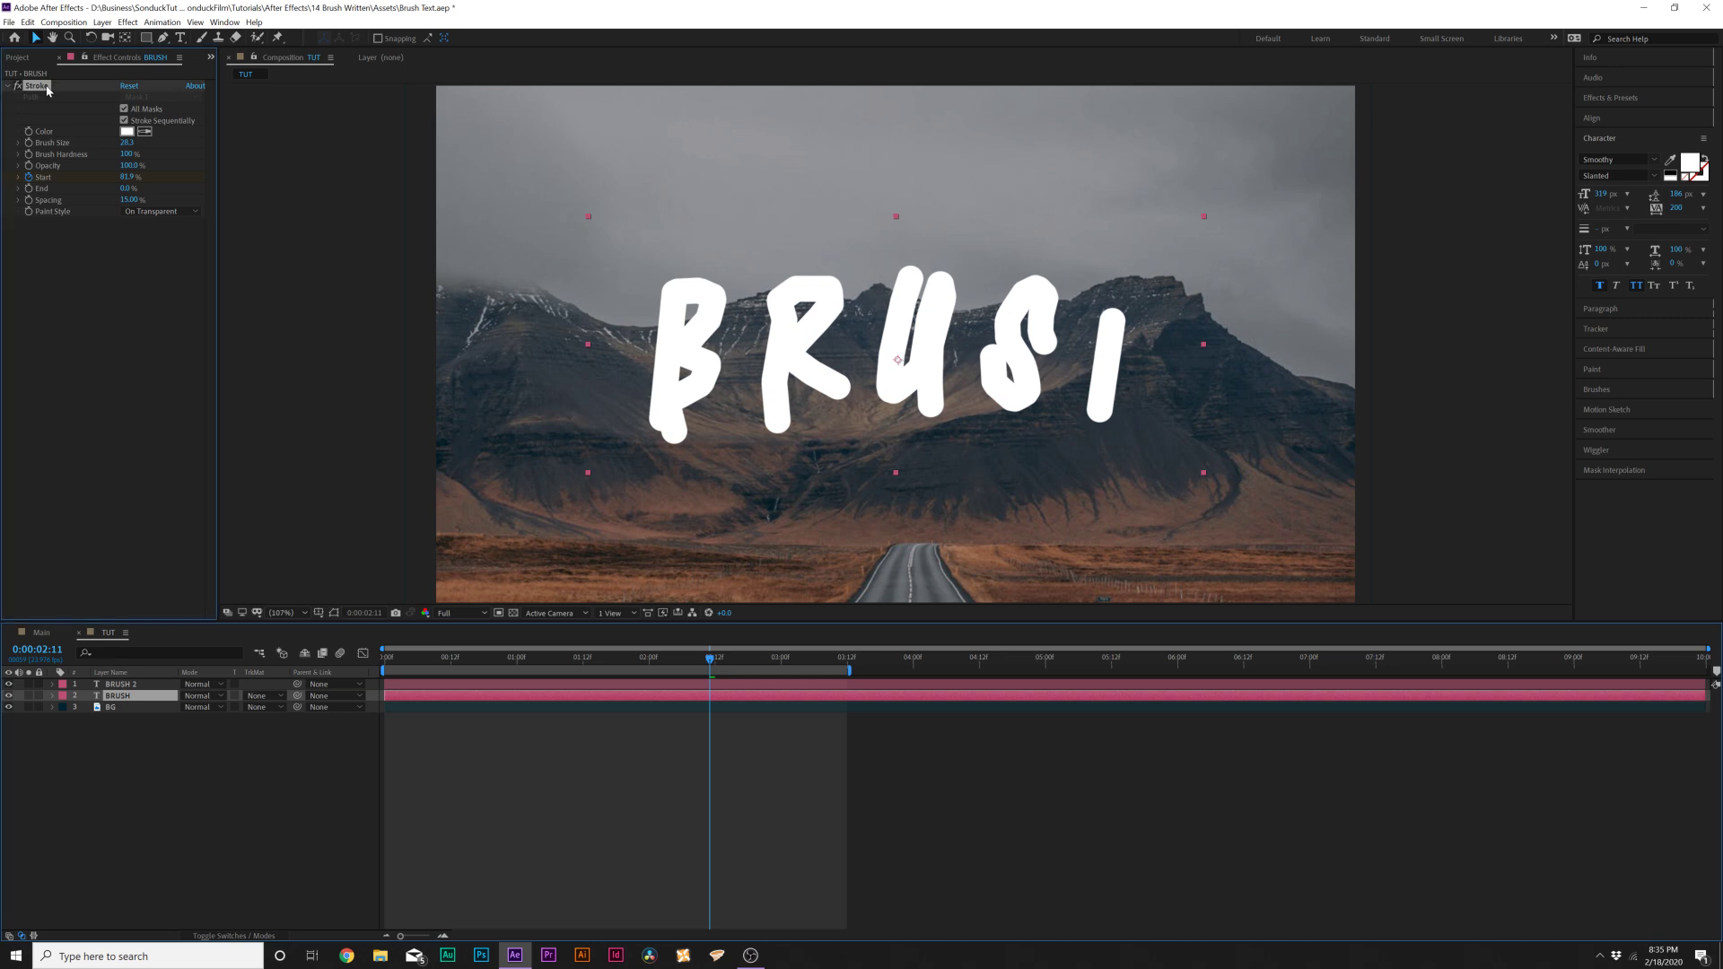
key(Delete)
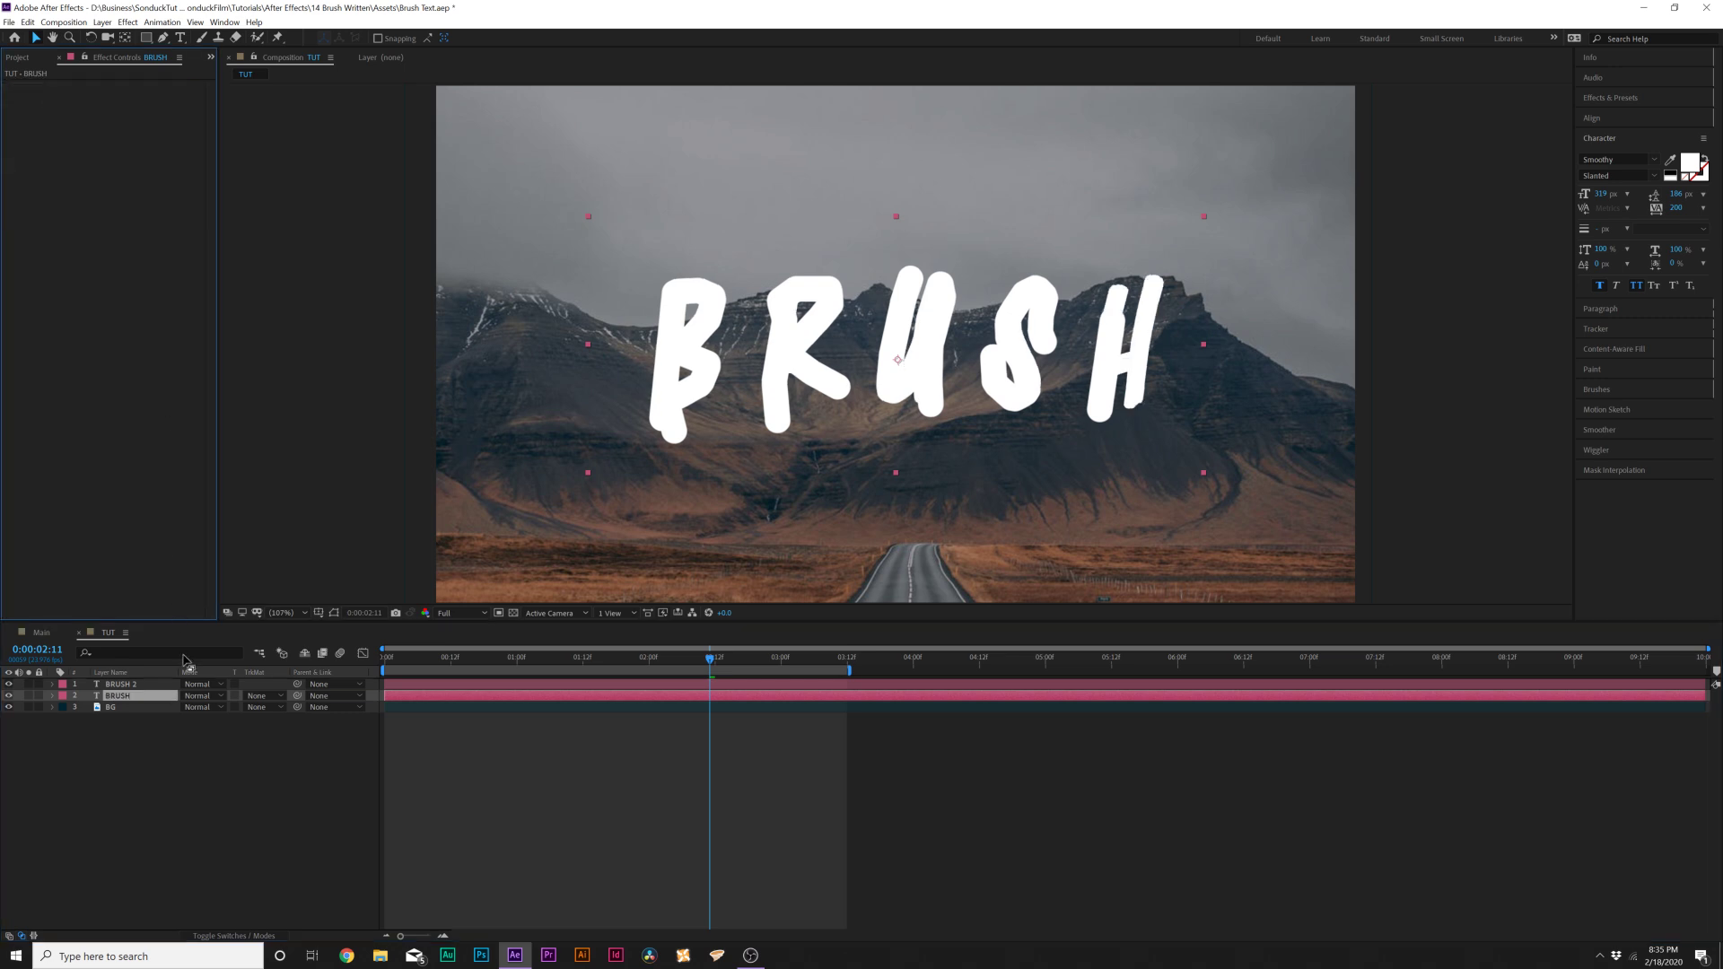
key(m)
click(115, 711)
shift+click(116, 846)
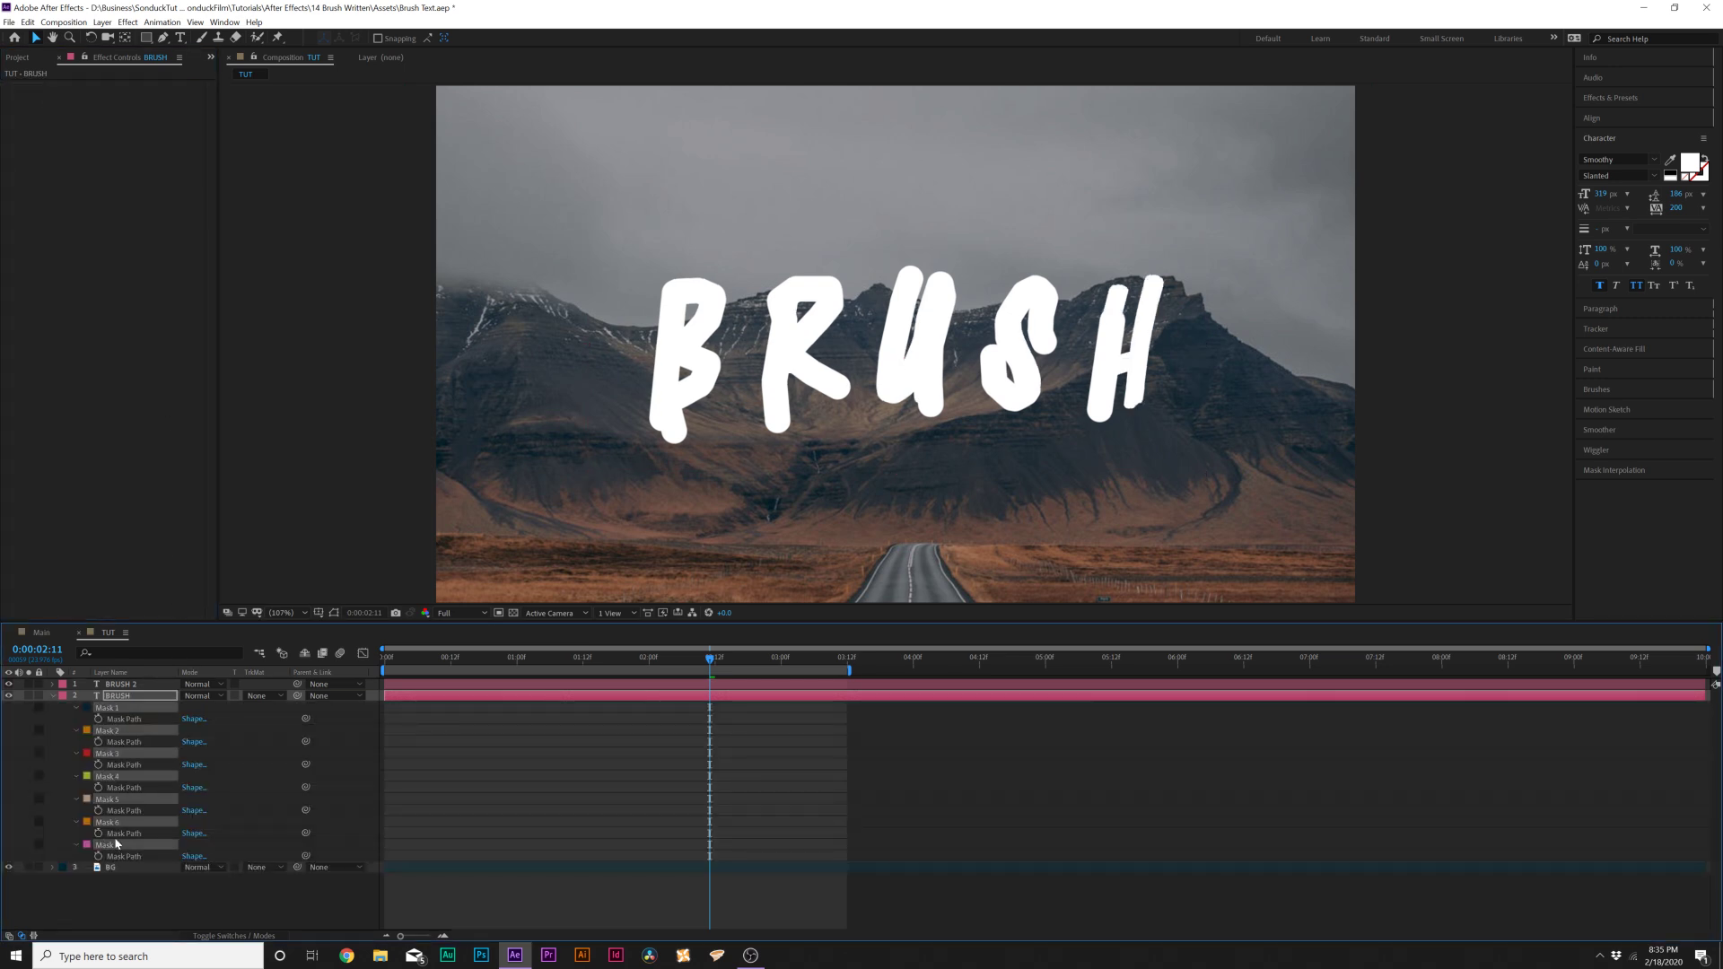
click(52, 695)
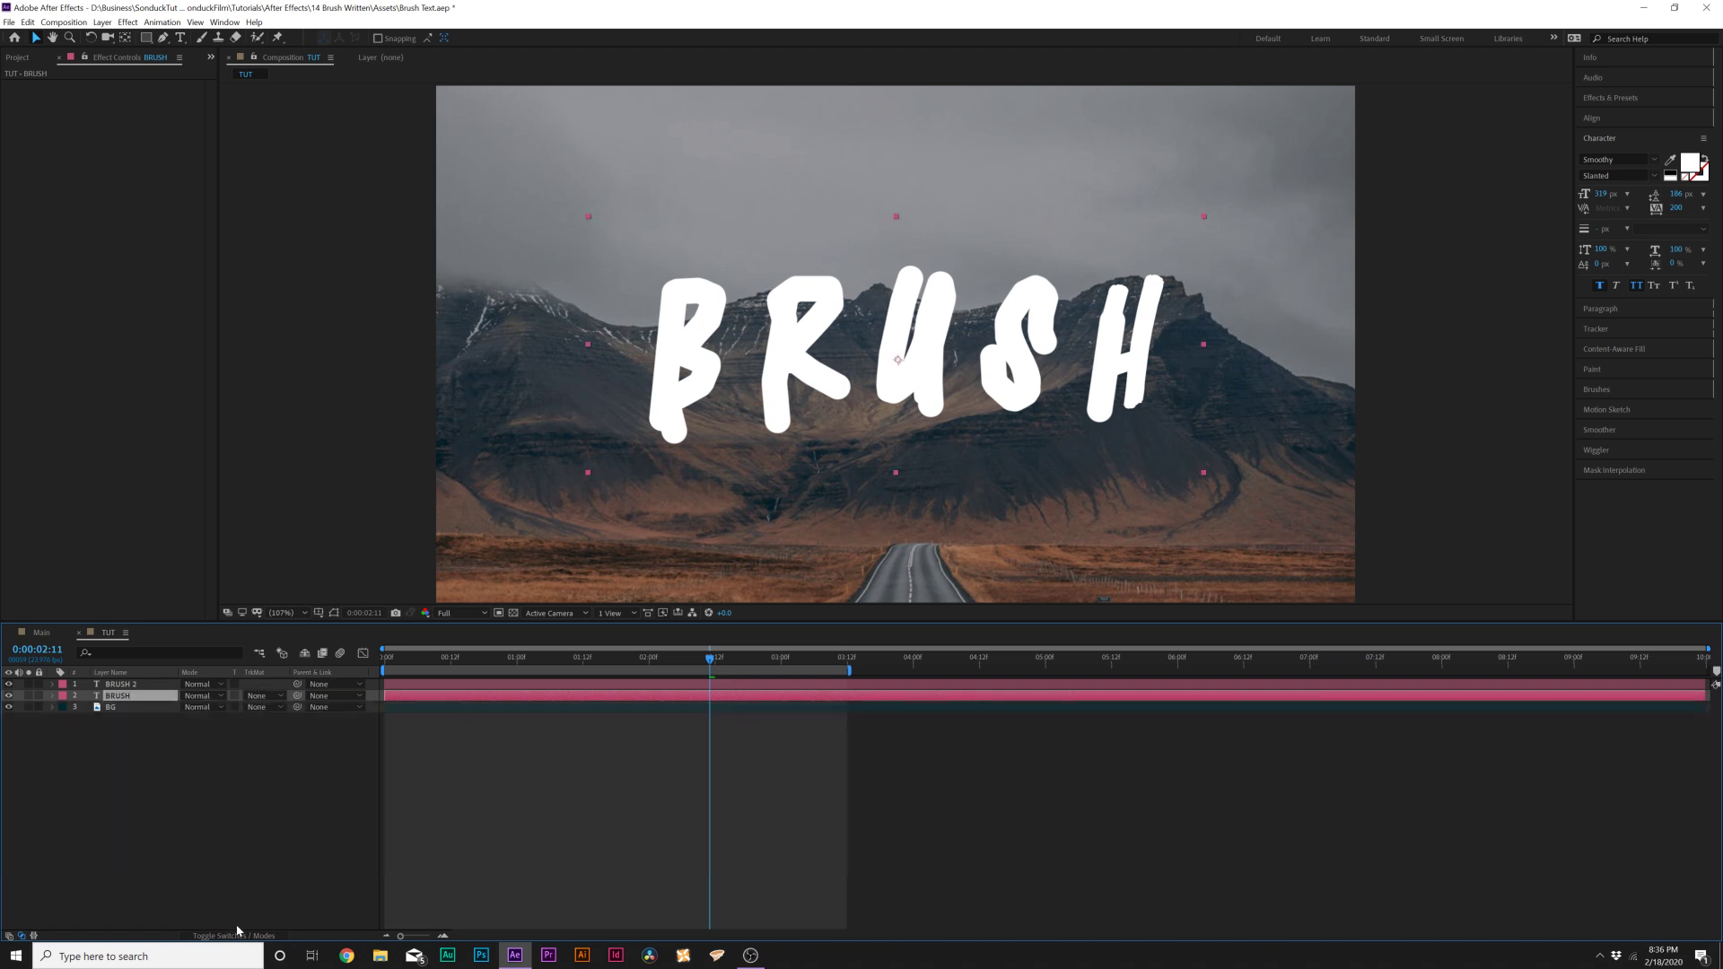
Set BRUSH's track matte to Alpha Matte "BRUSH 2" and preview the reveal
click(266, 700)
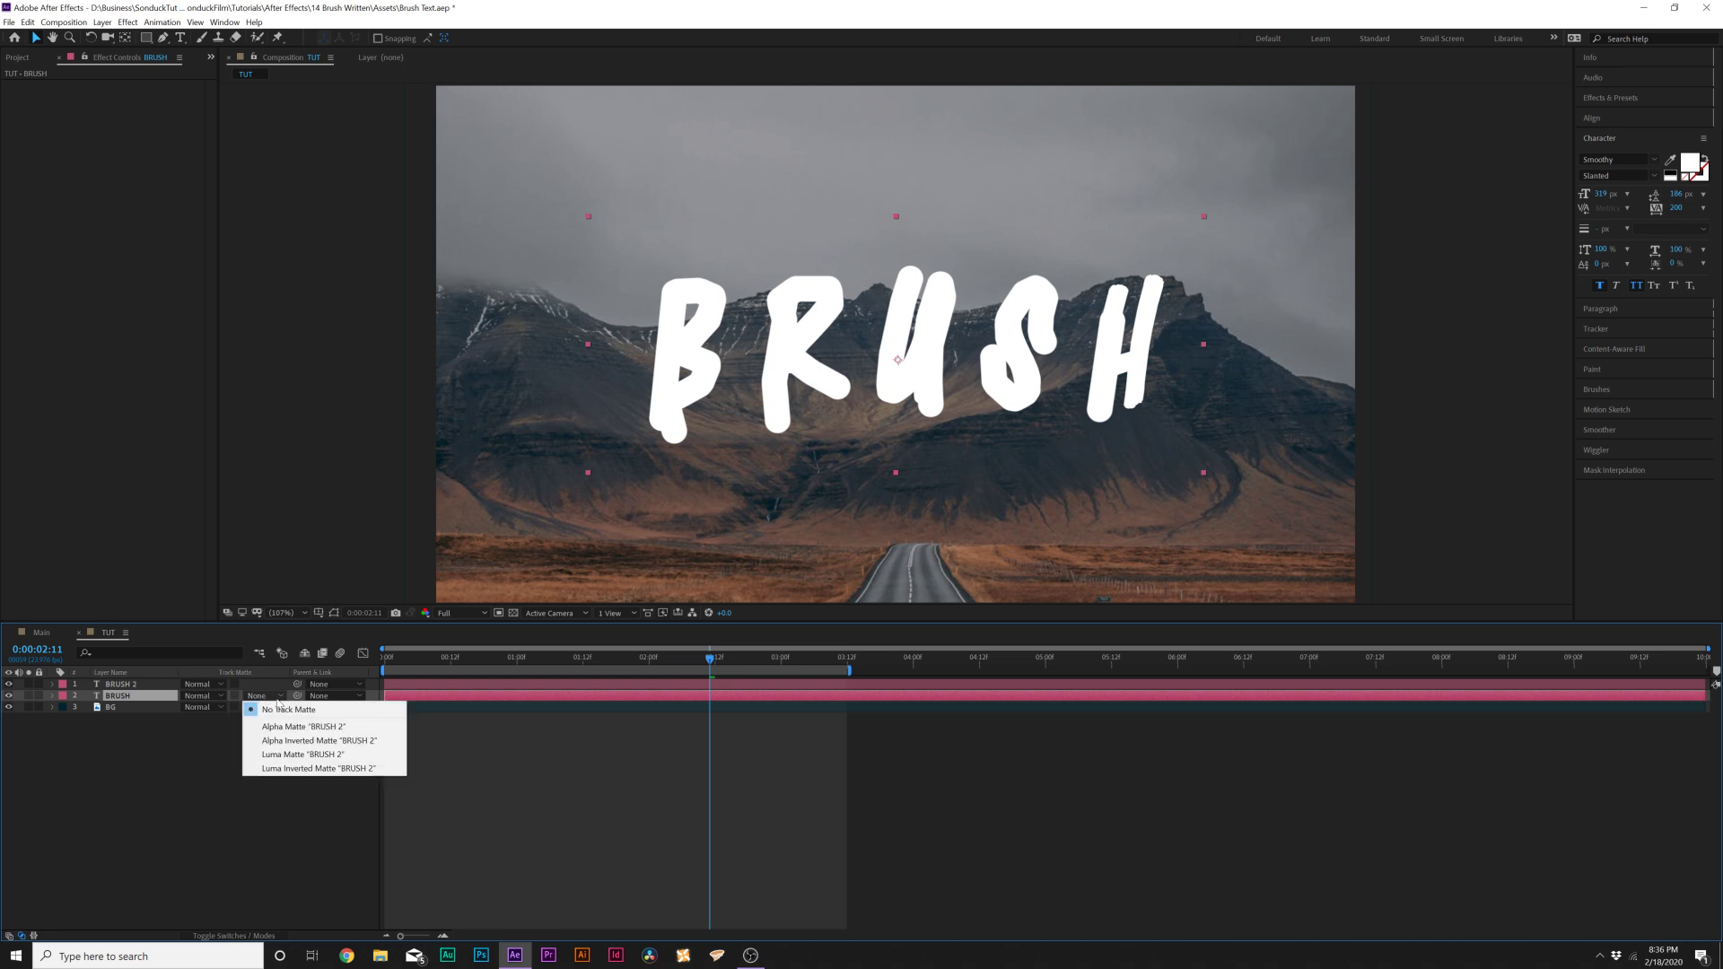
click(288, 722)
key(space)
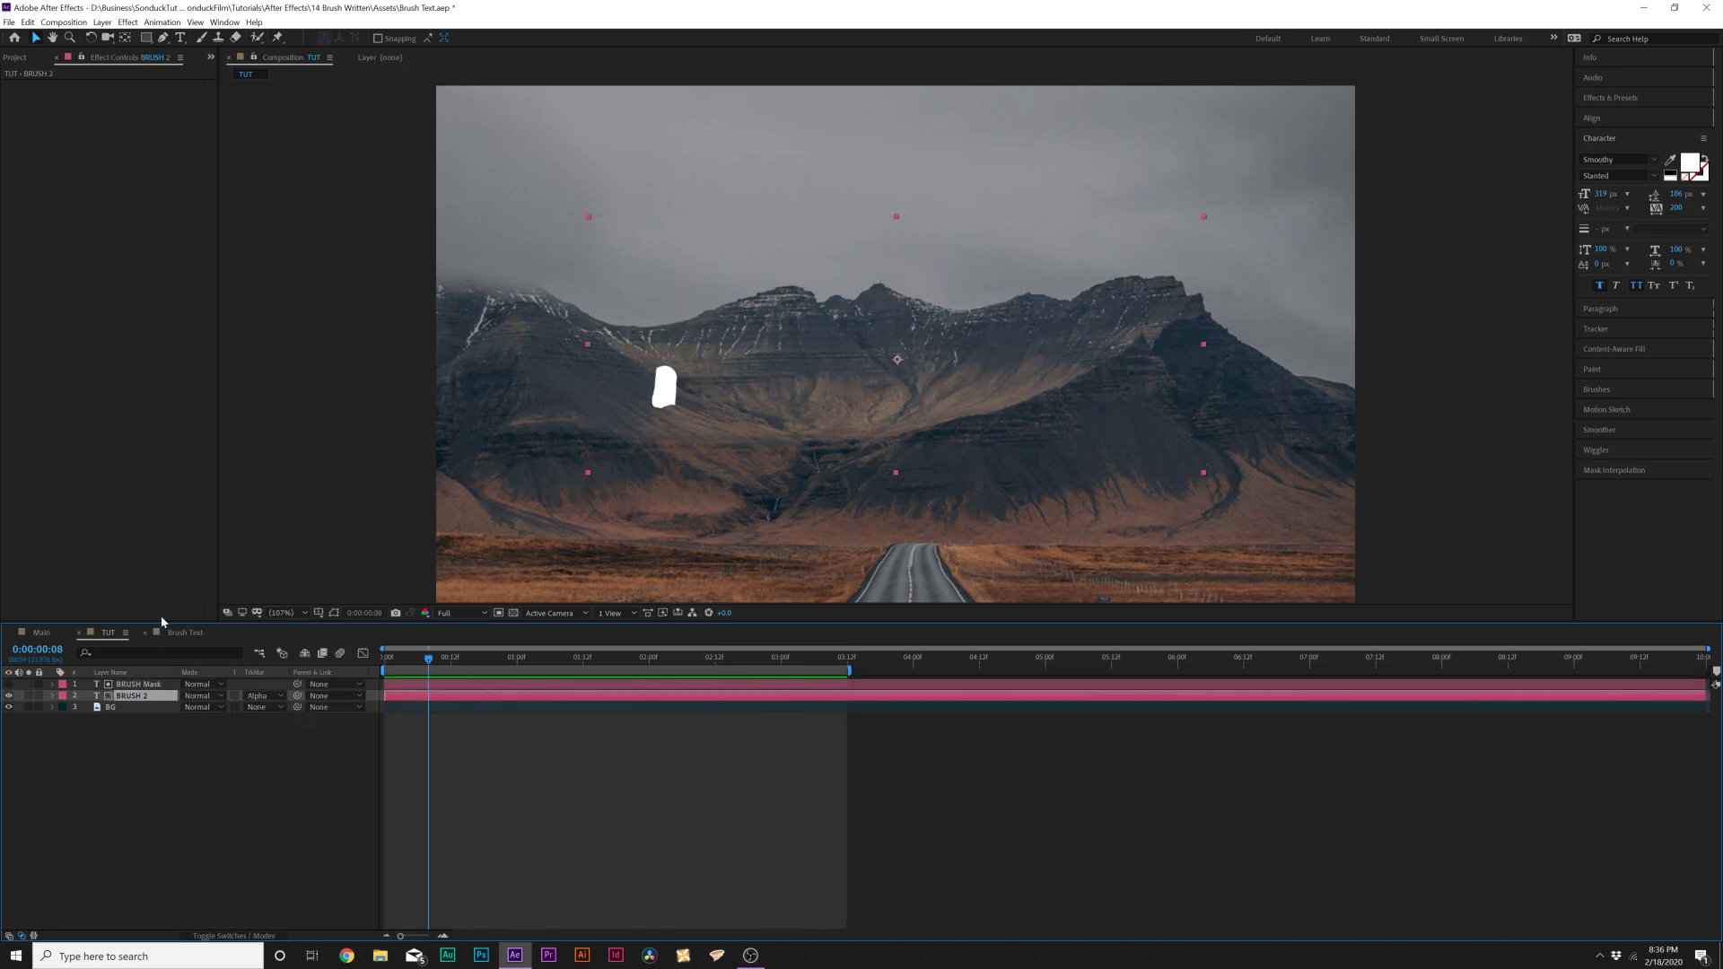
Check the BRUSH Mask layer's two End keyframes, collapse them, and preview the letter reveal
drag(464, 660, 551, 671)
key(space)
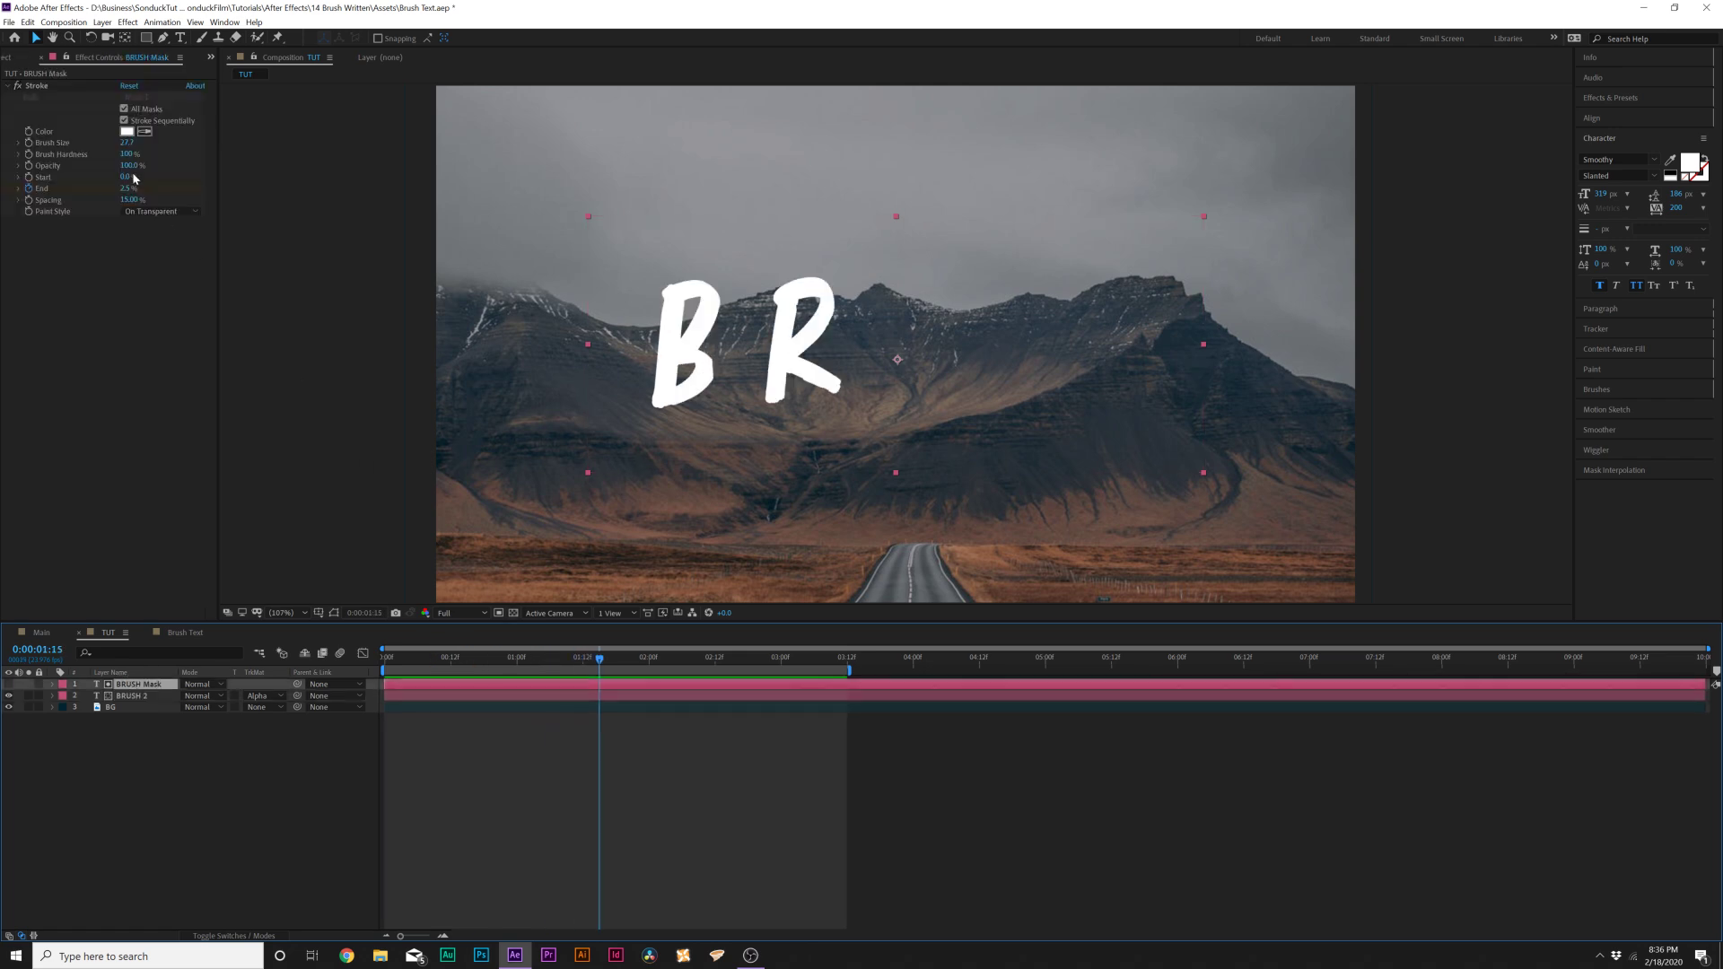
click(133, 697)
click(260, 684)
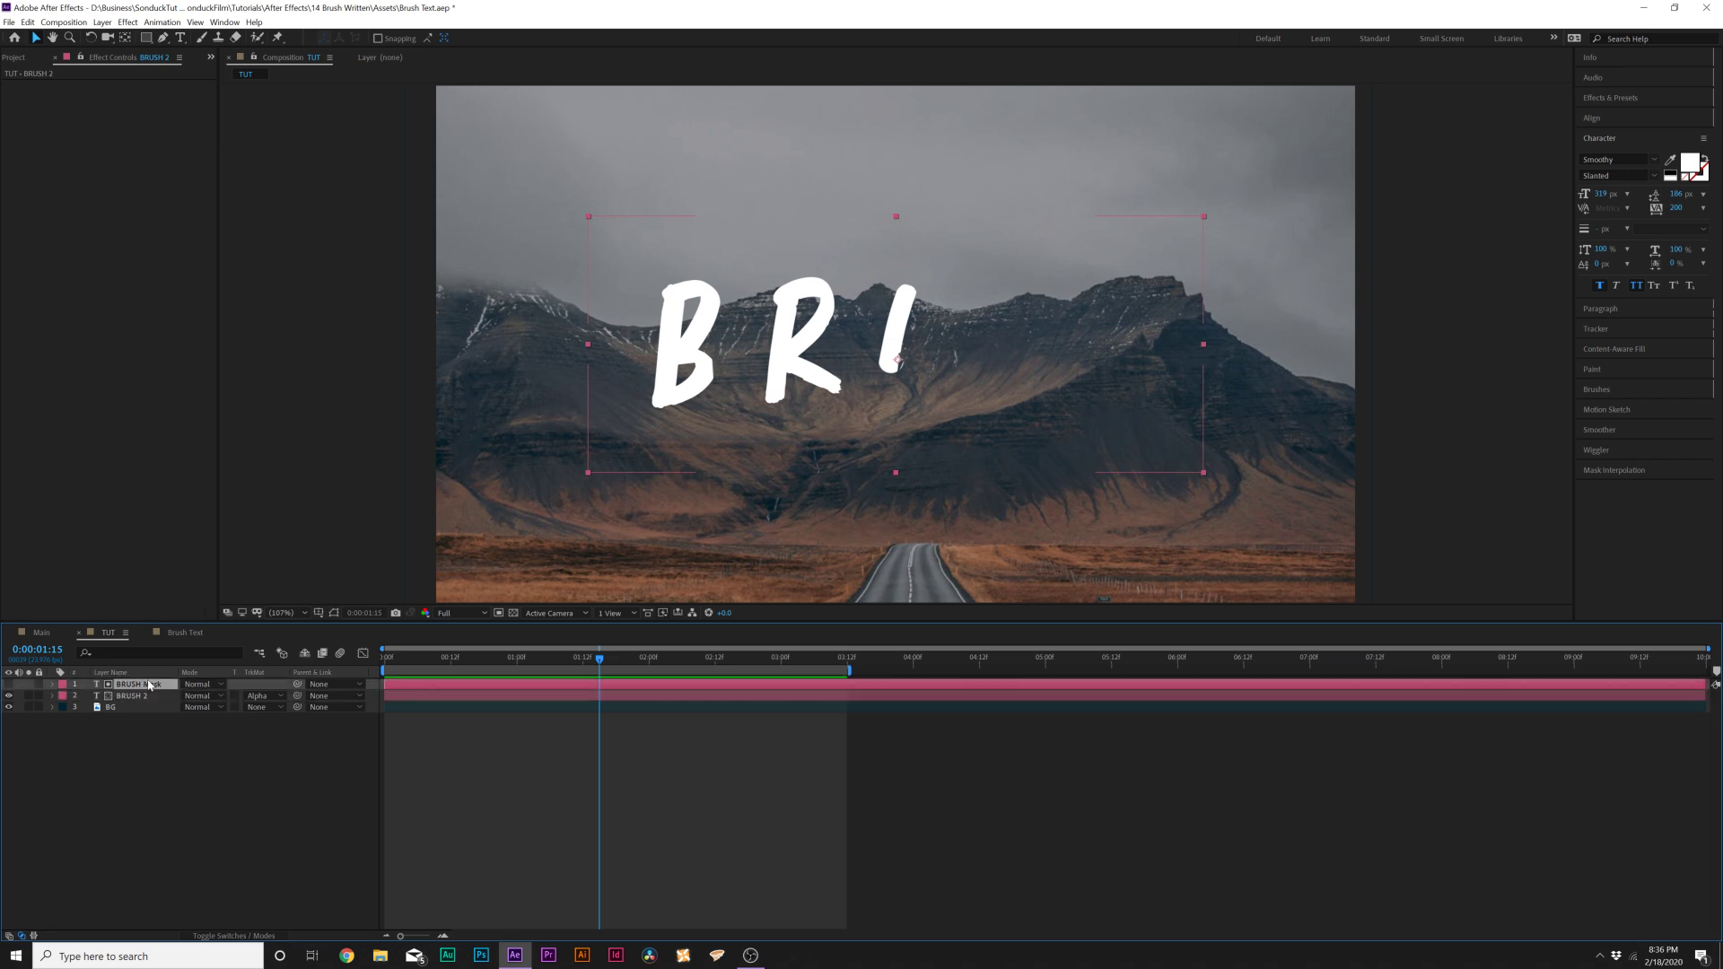
key(u)
drag(908, 703, 362, 722)
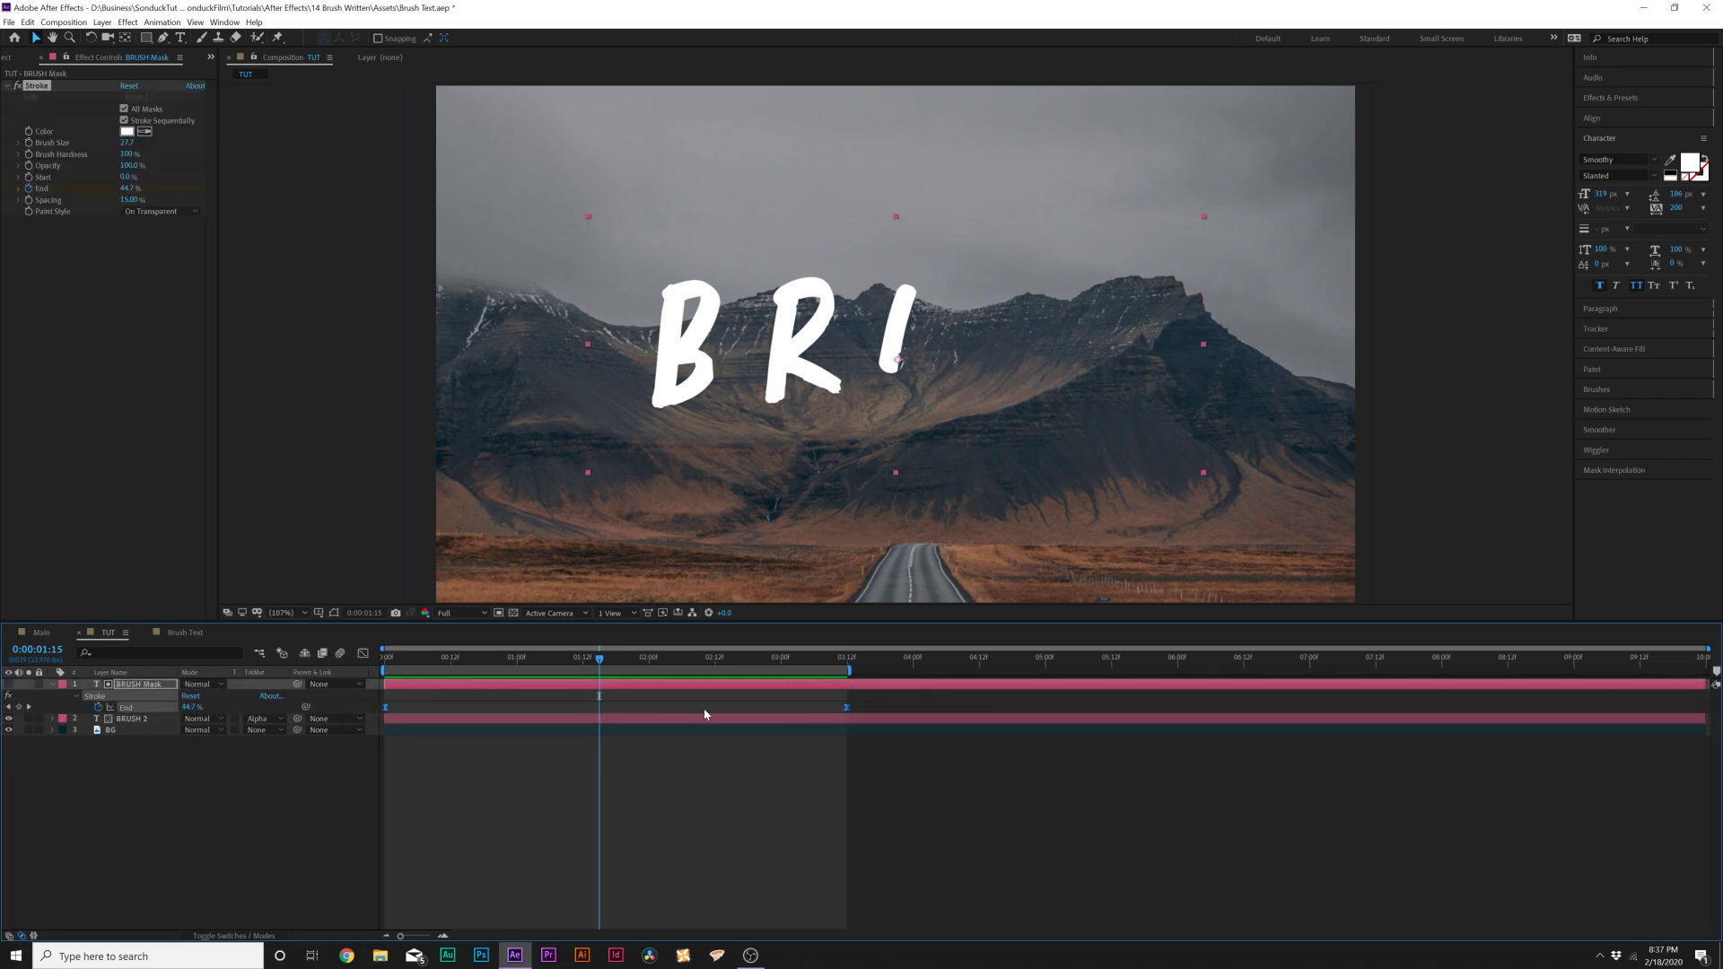
key(u)
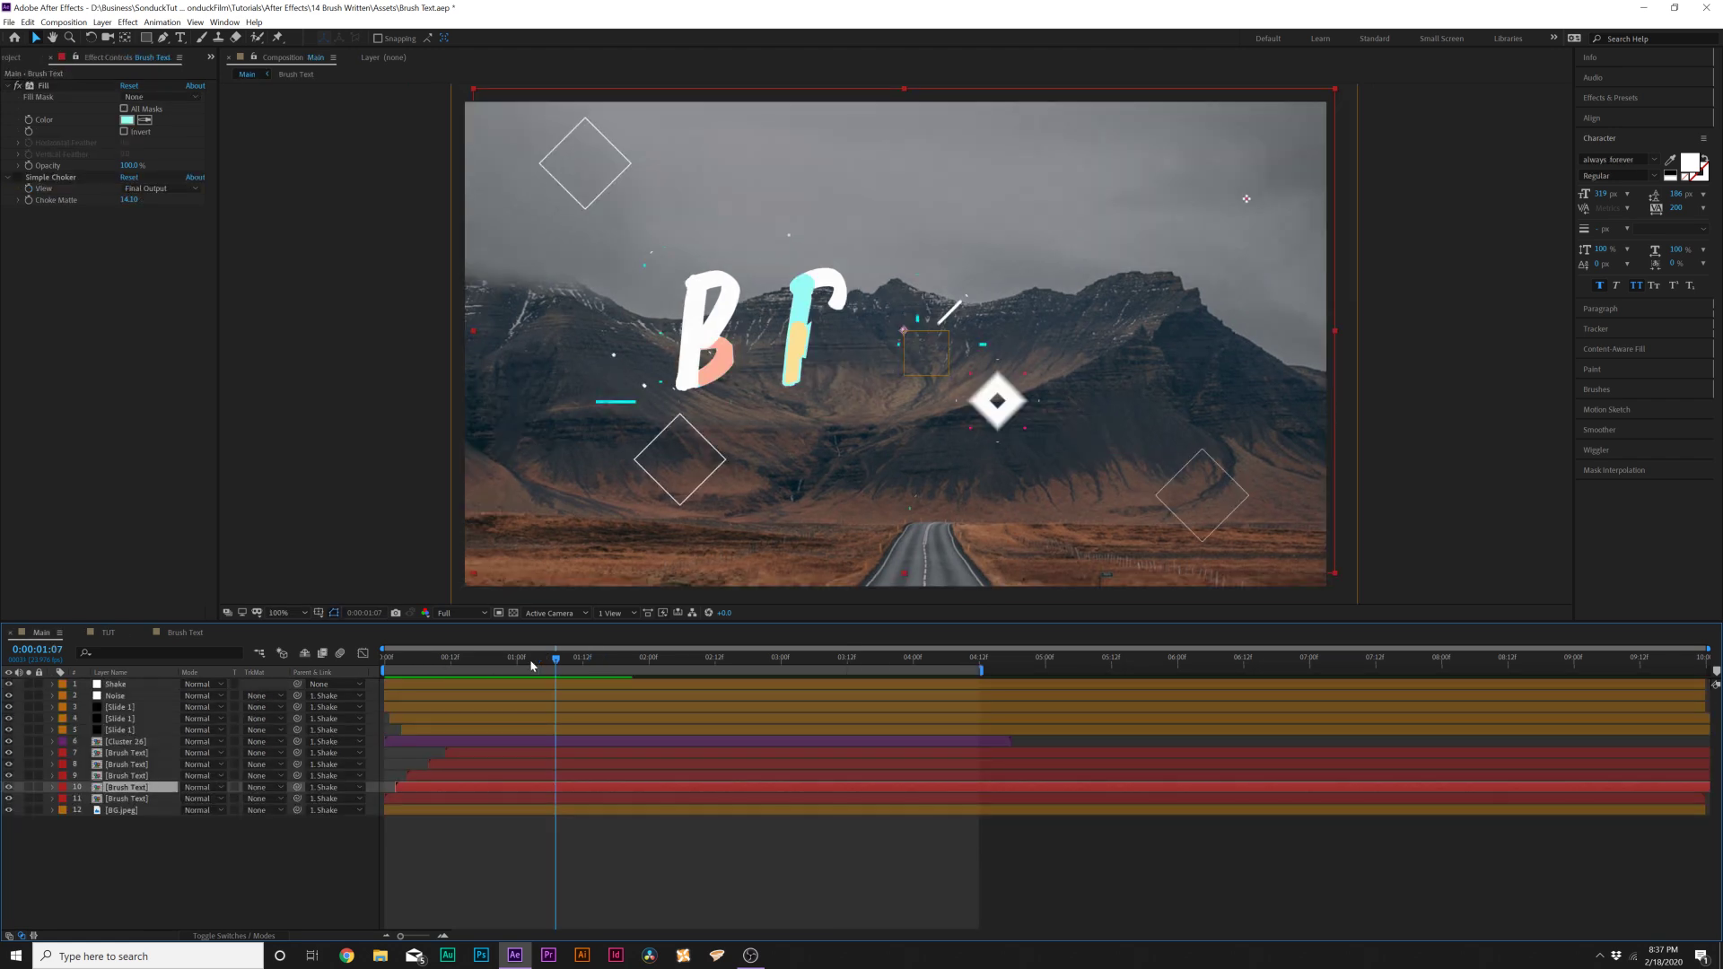
key(space)
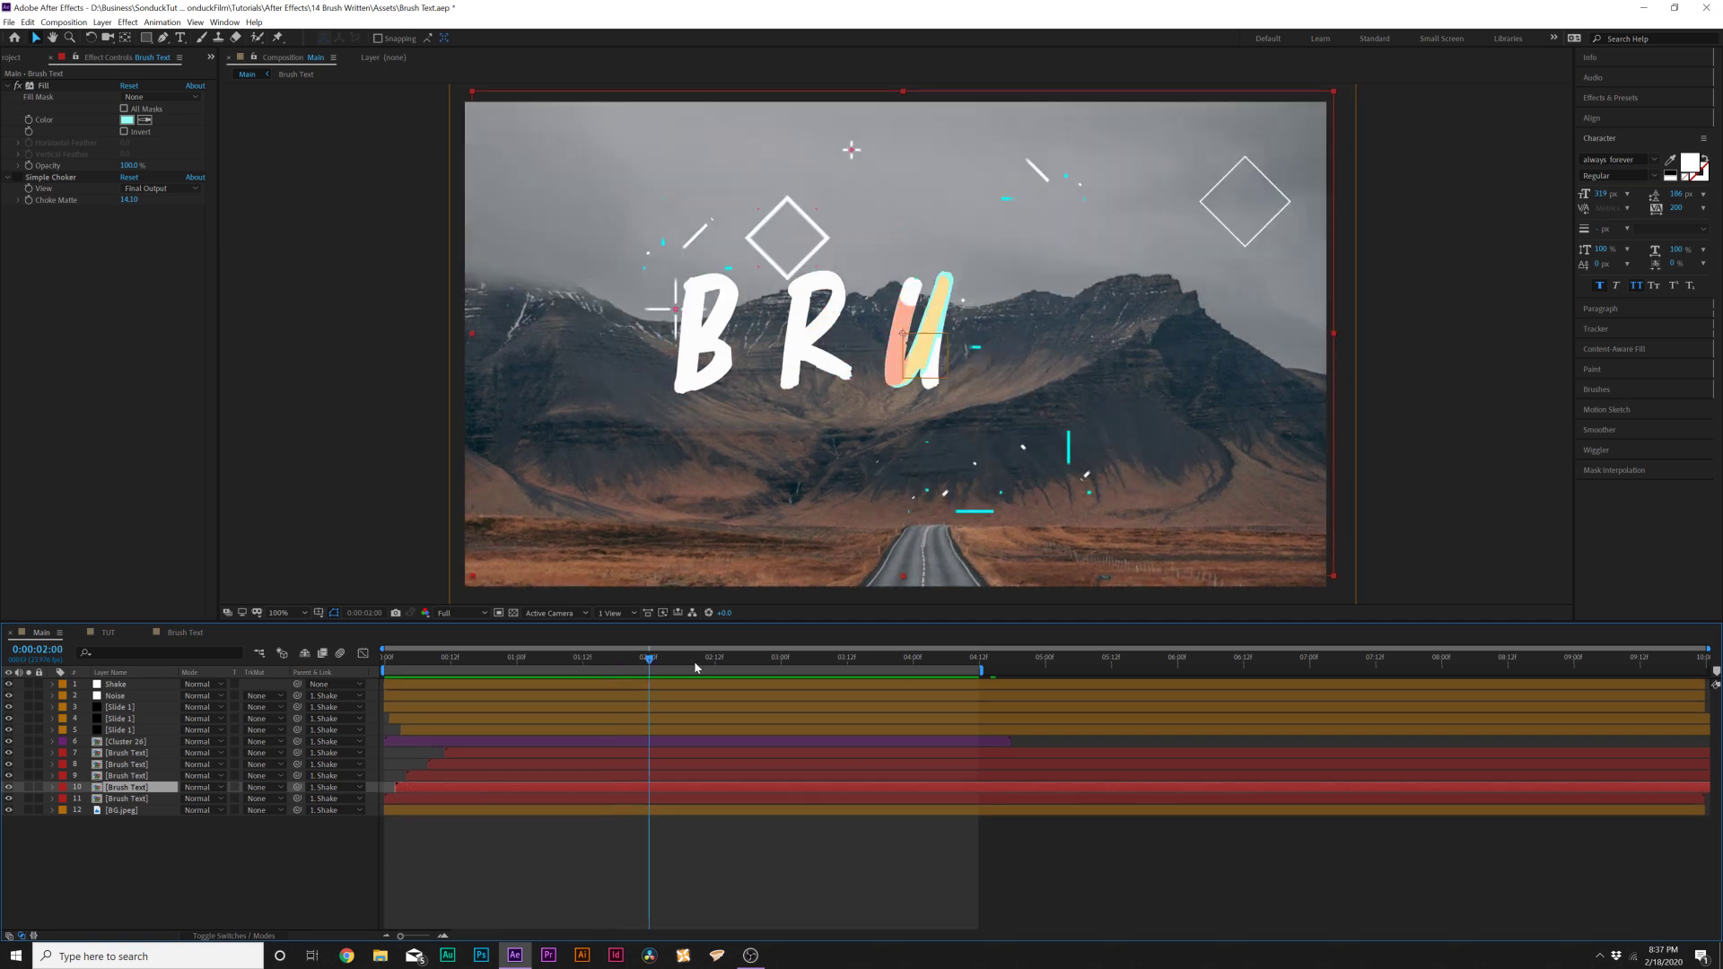
In TUT, pre-compose BRUSH Mask and BRUSH 2 into a layer named Title Brush
click(115, 634)
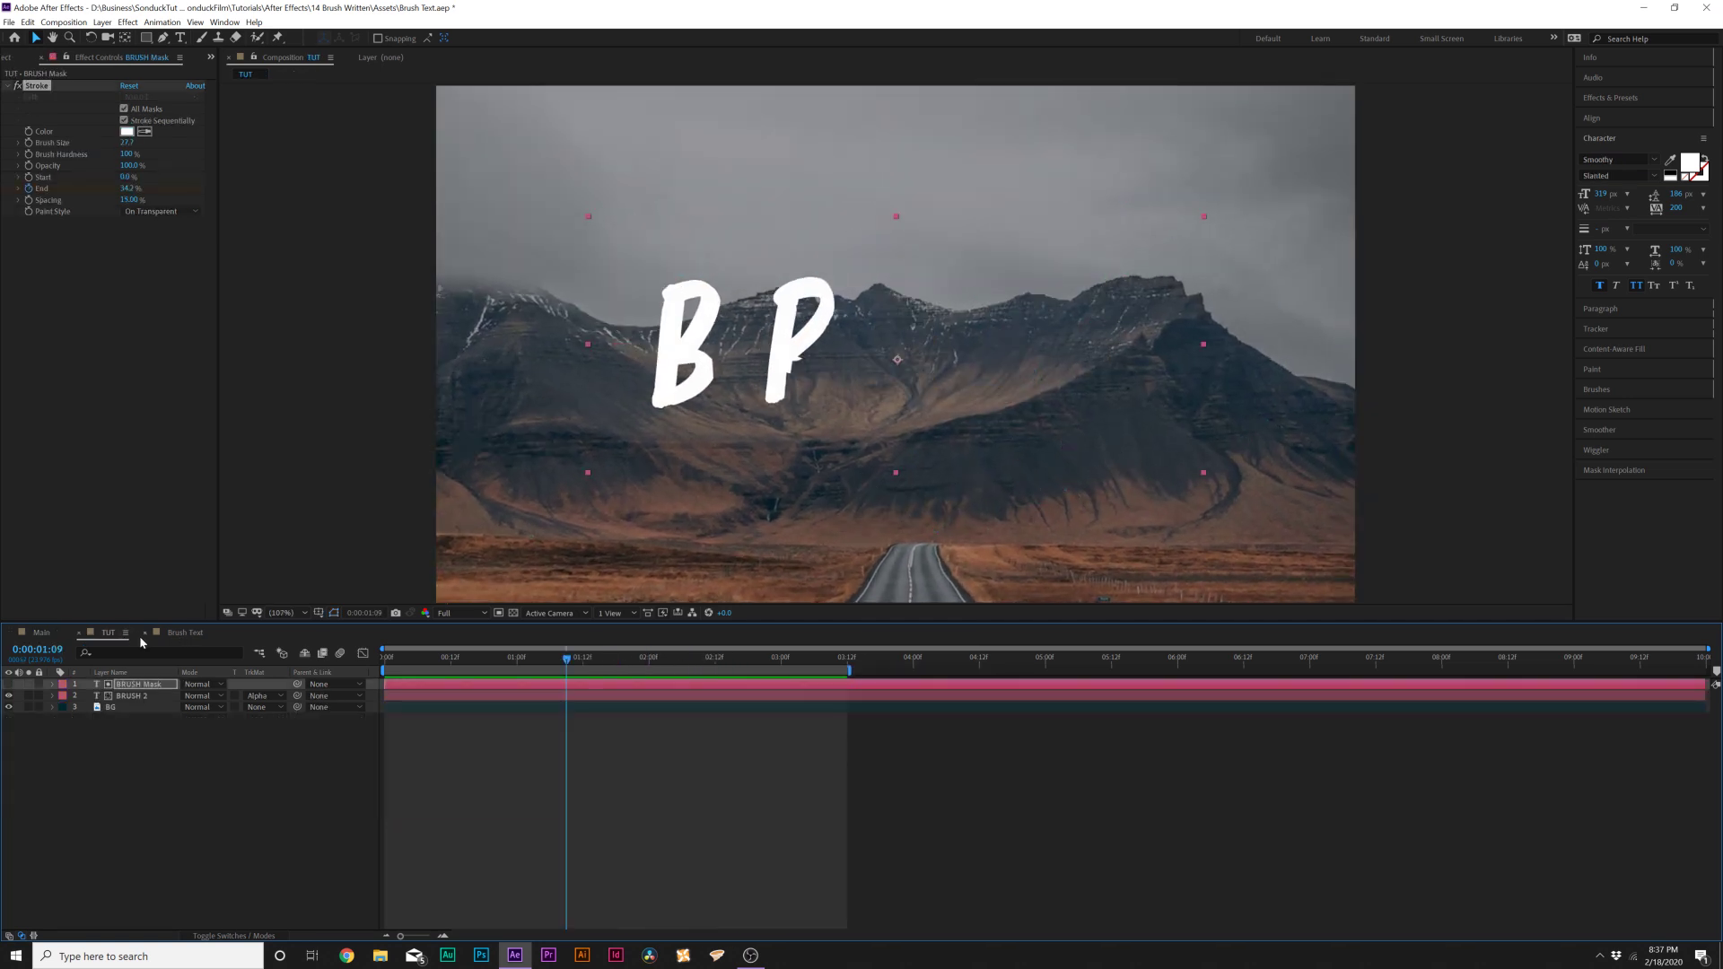
drag(468, 667, 726, 664)
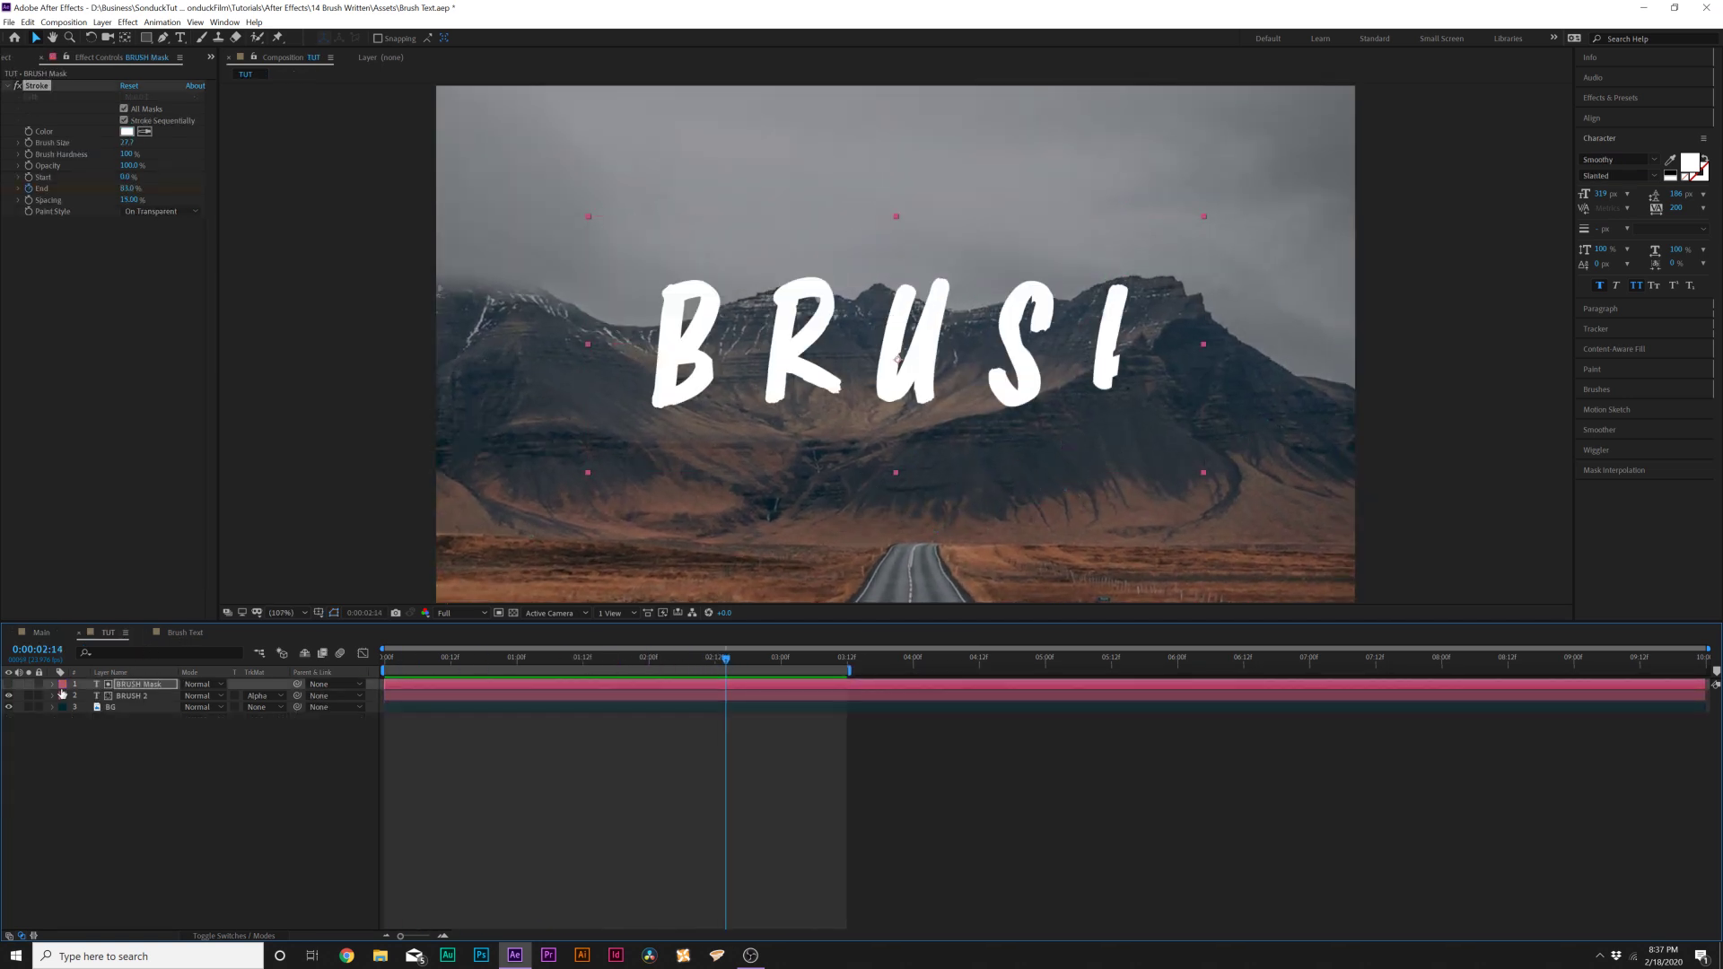
click(132, 696)
click(112, 20)
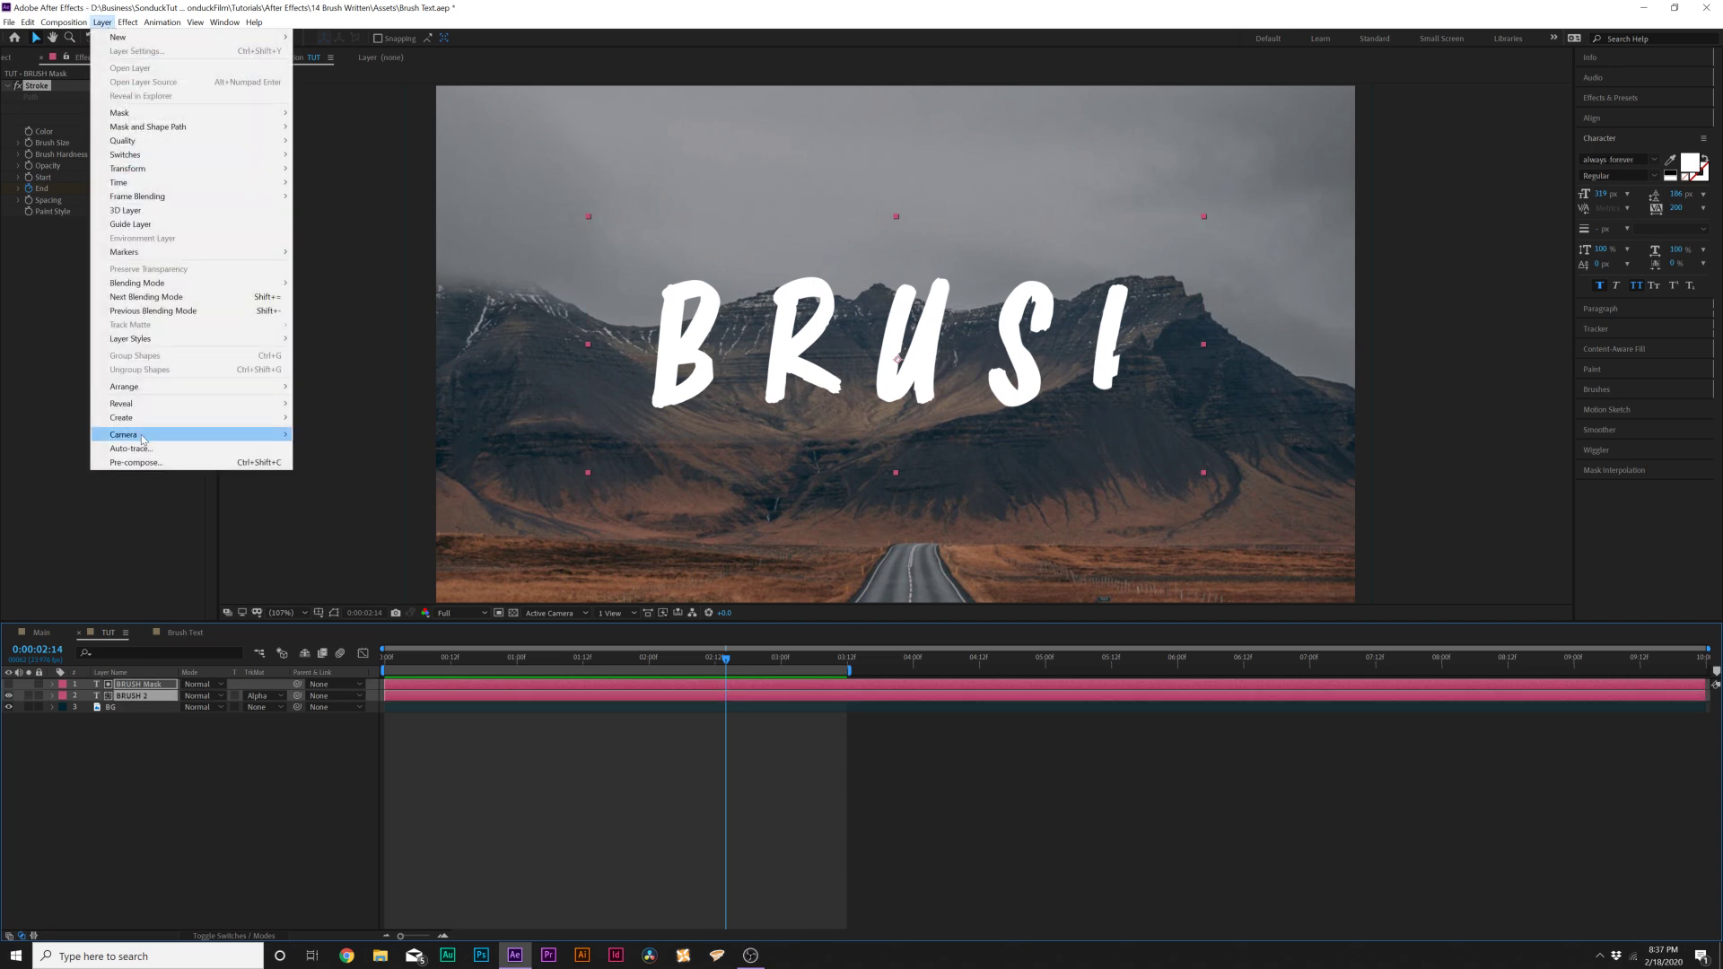
click(149, 462)
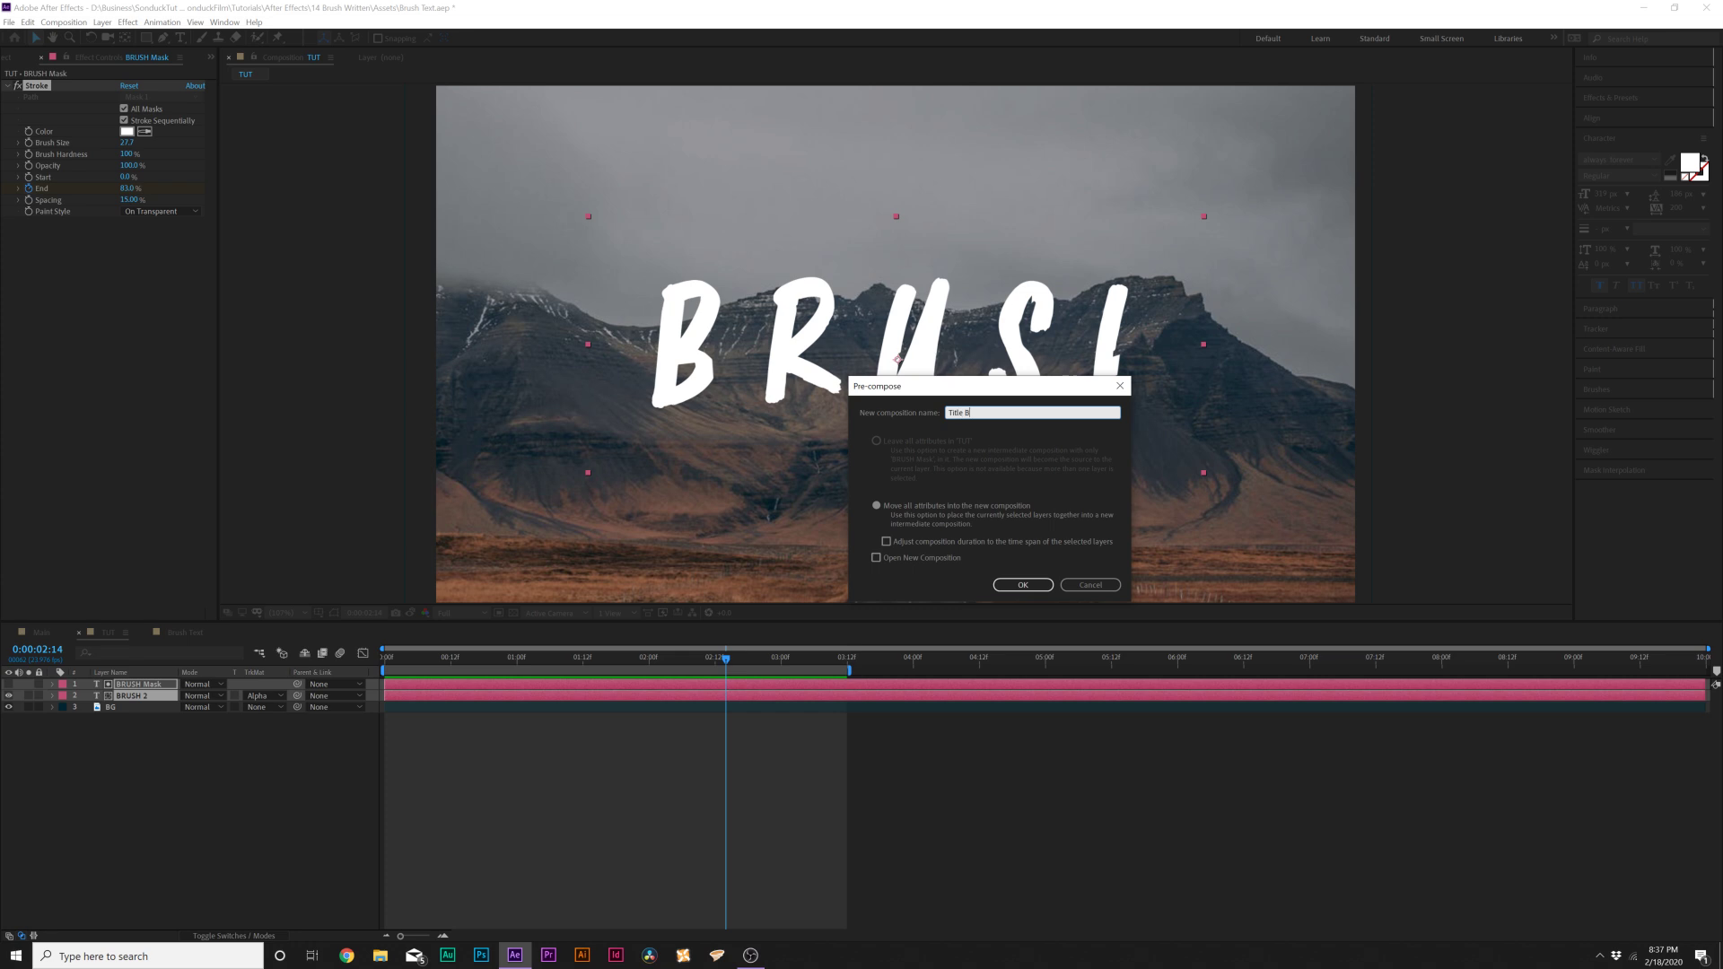
click(1022, 585)
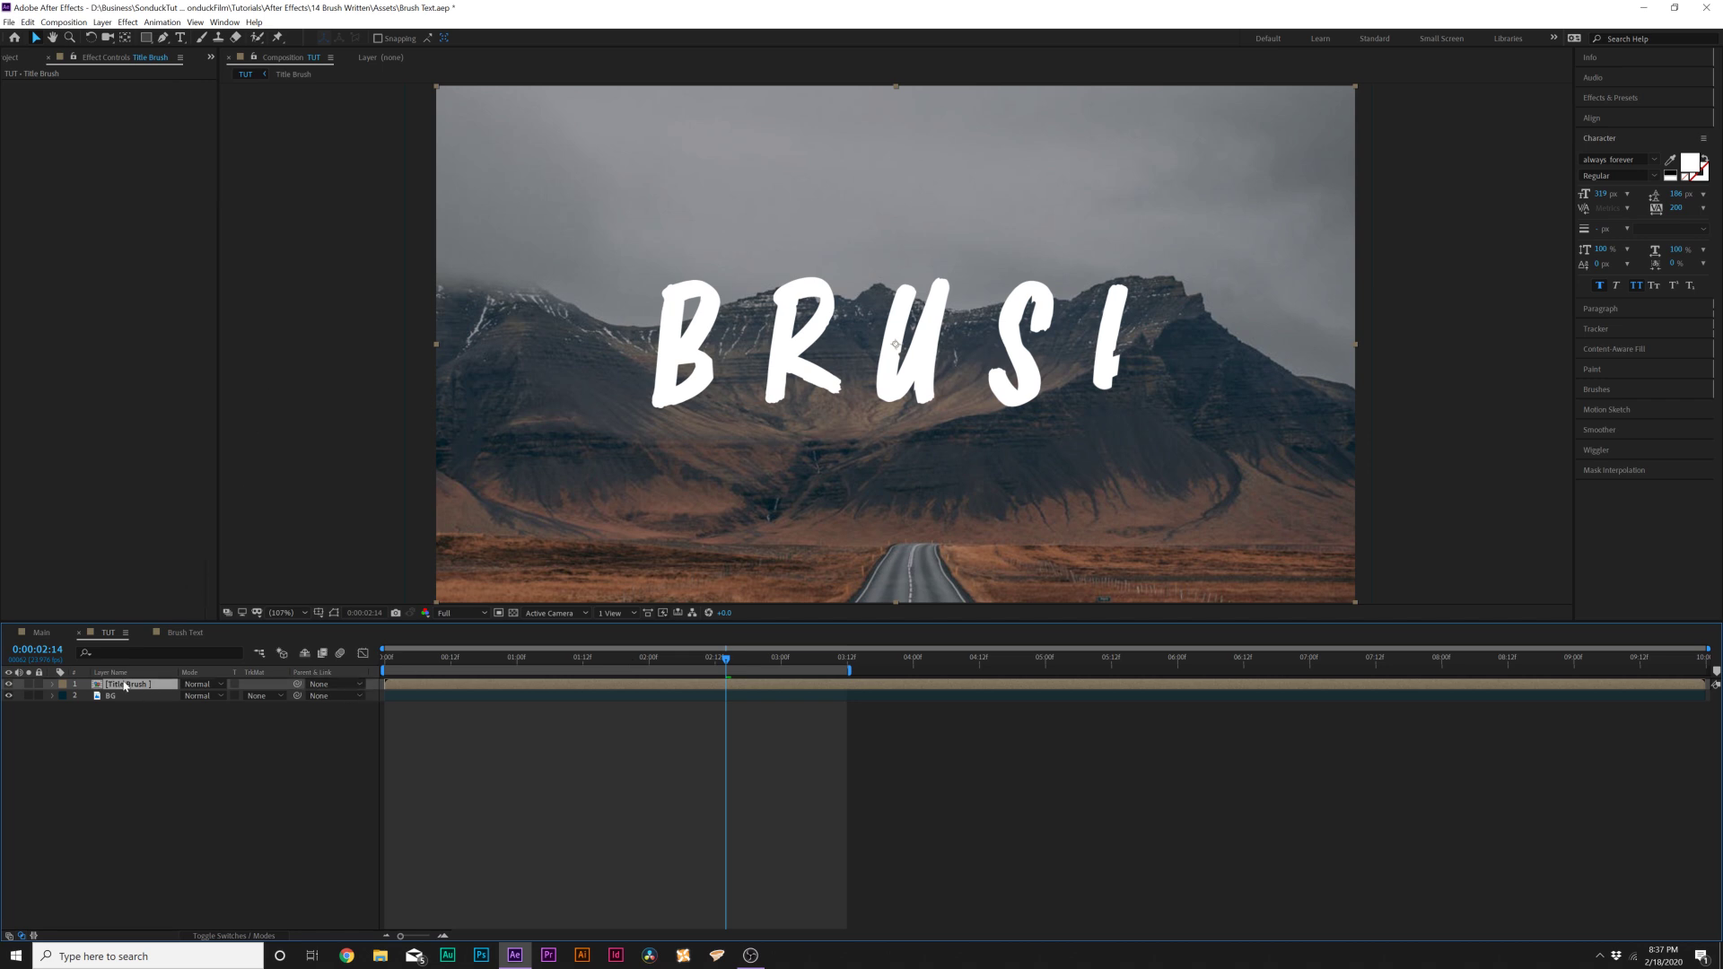
Duplicate the Title Brush layer and add a Fill effect to the copy
click(30, 21)
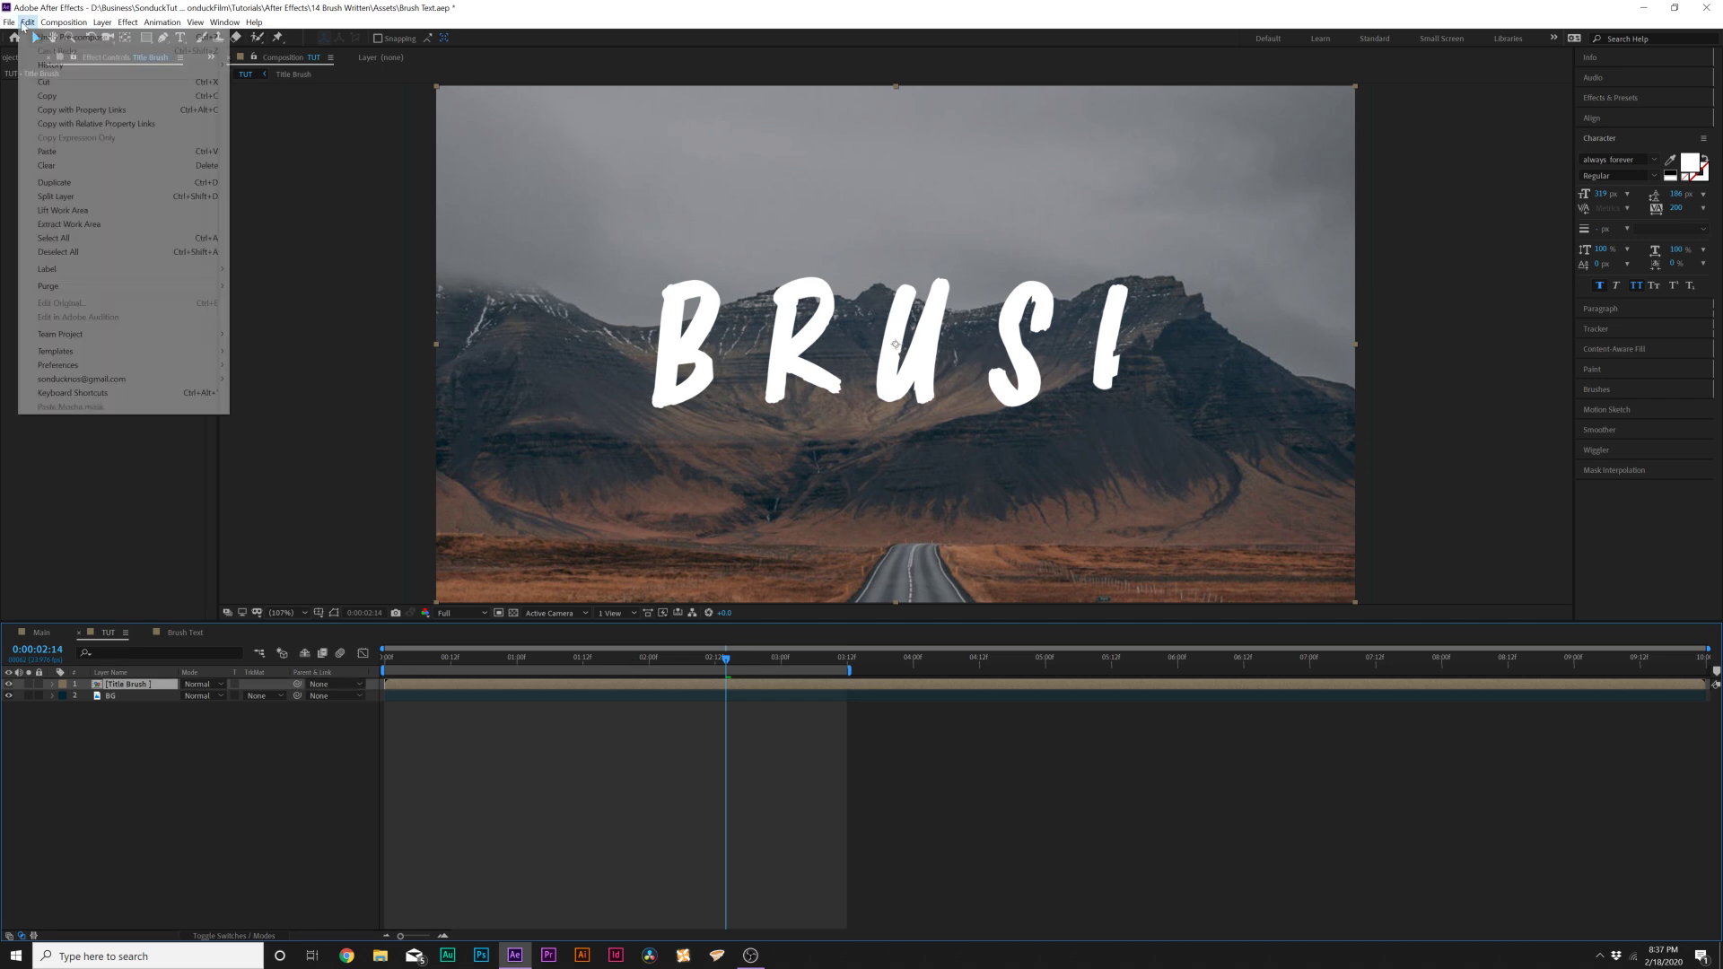
click(53, 182)
click(127, 23)
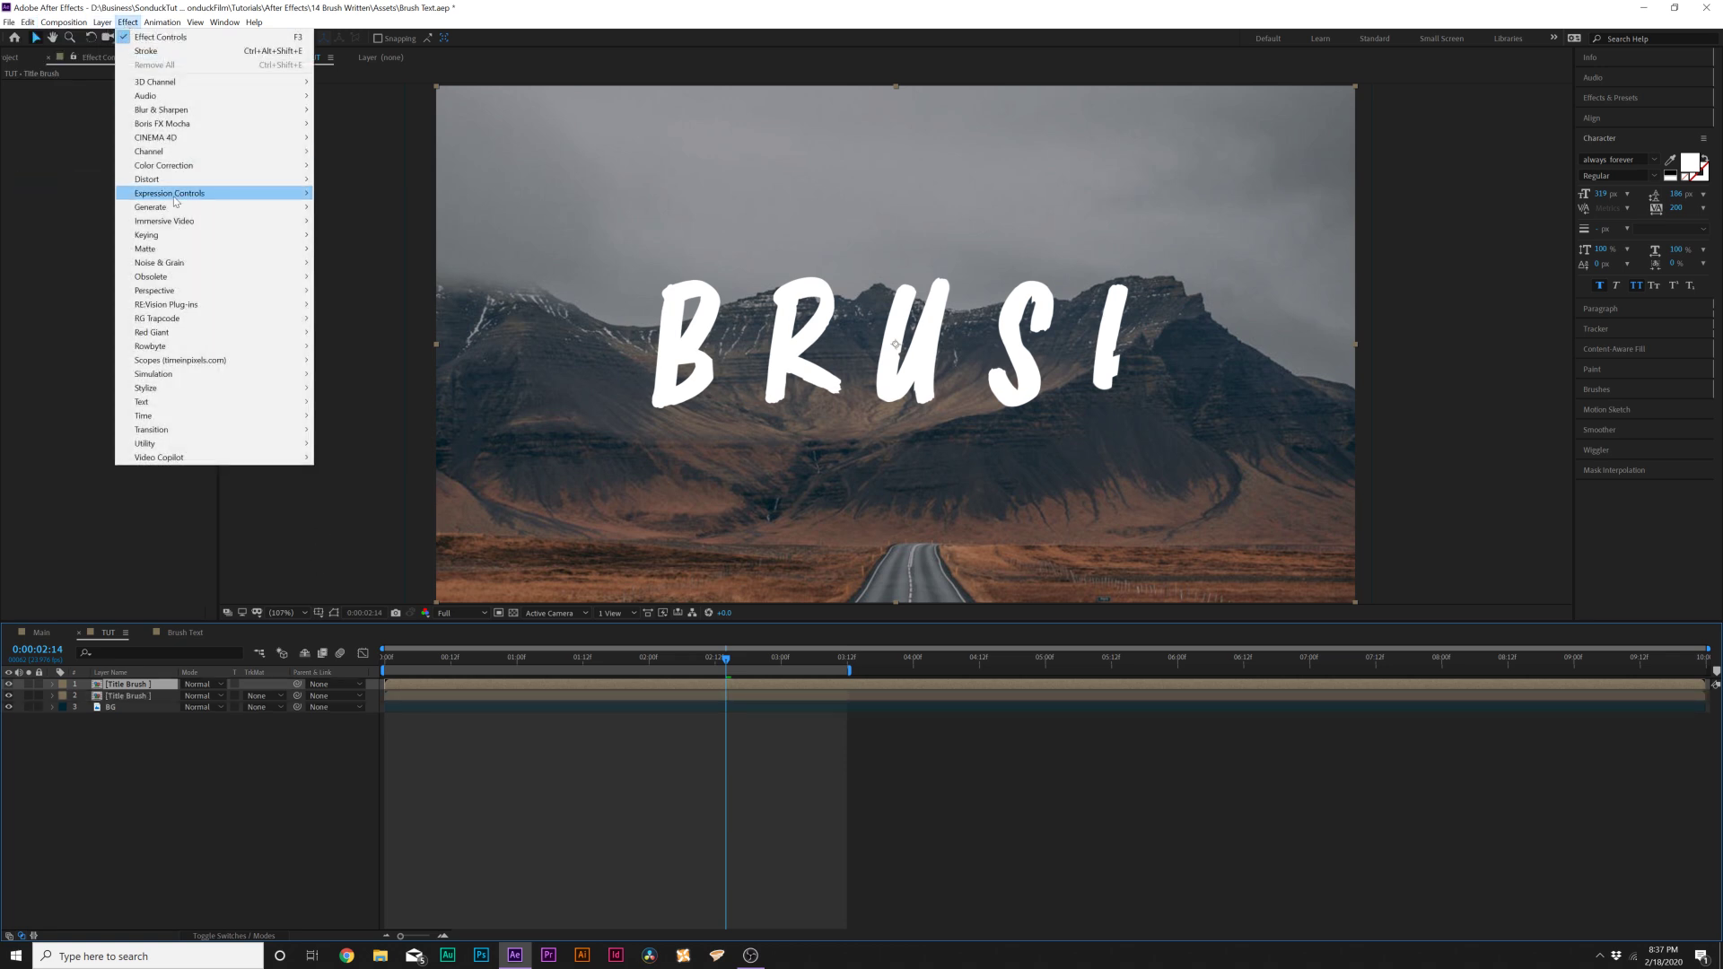
mouse_move(216, 207)
click(336, 416)
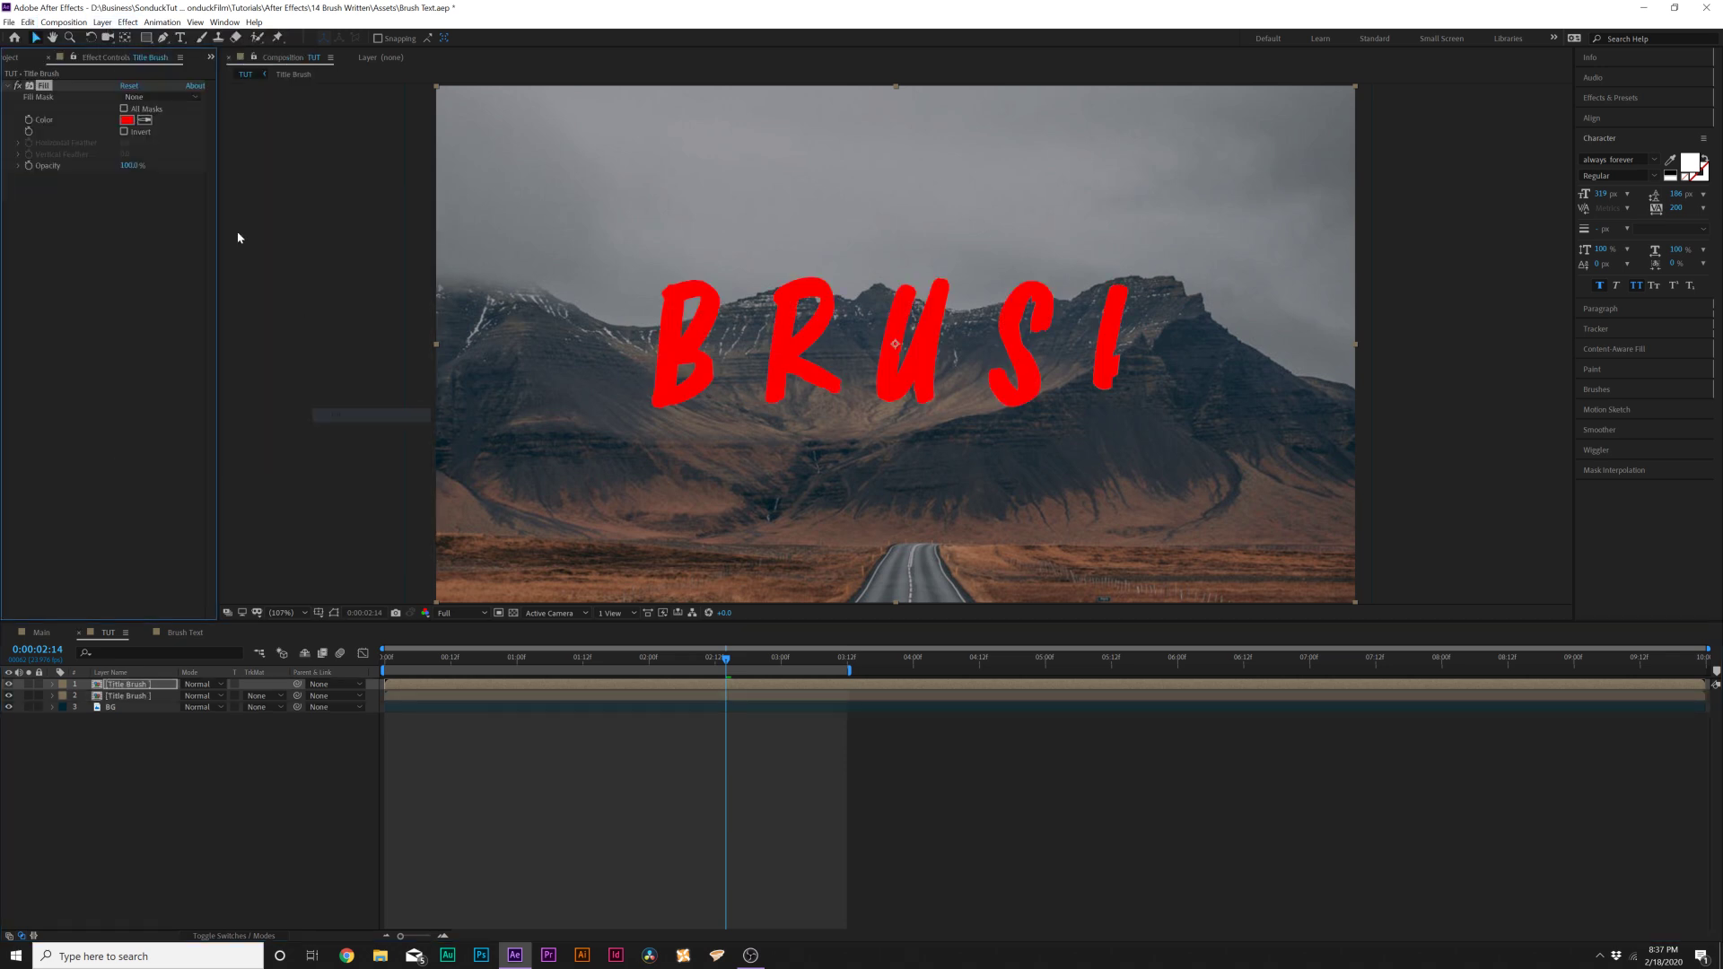
Set the Fill colour to light cyan 8AEAFF and start the layer slightly later
click(126, 119)
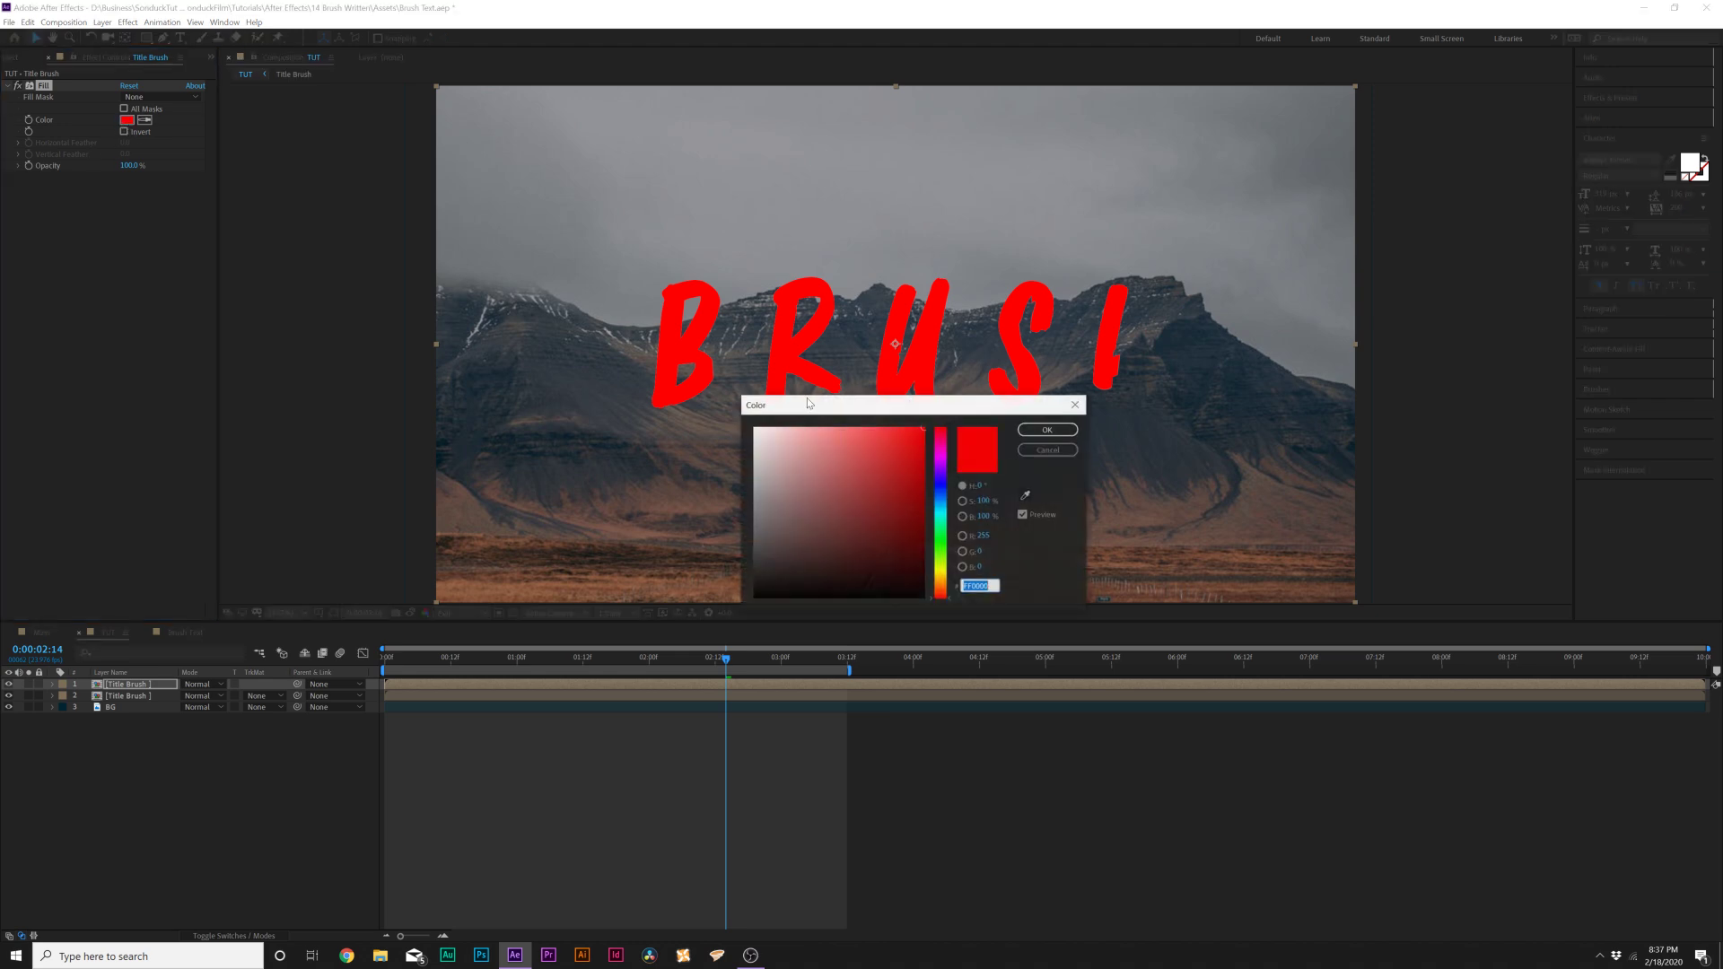
drag(943, 473, 941, 508)
click(863, 430)
drag(864, 430, 832, 415)
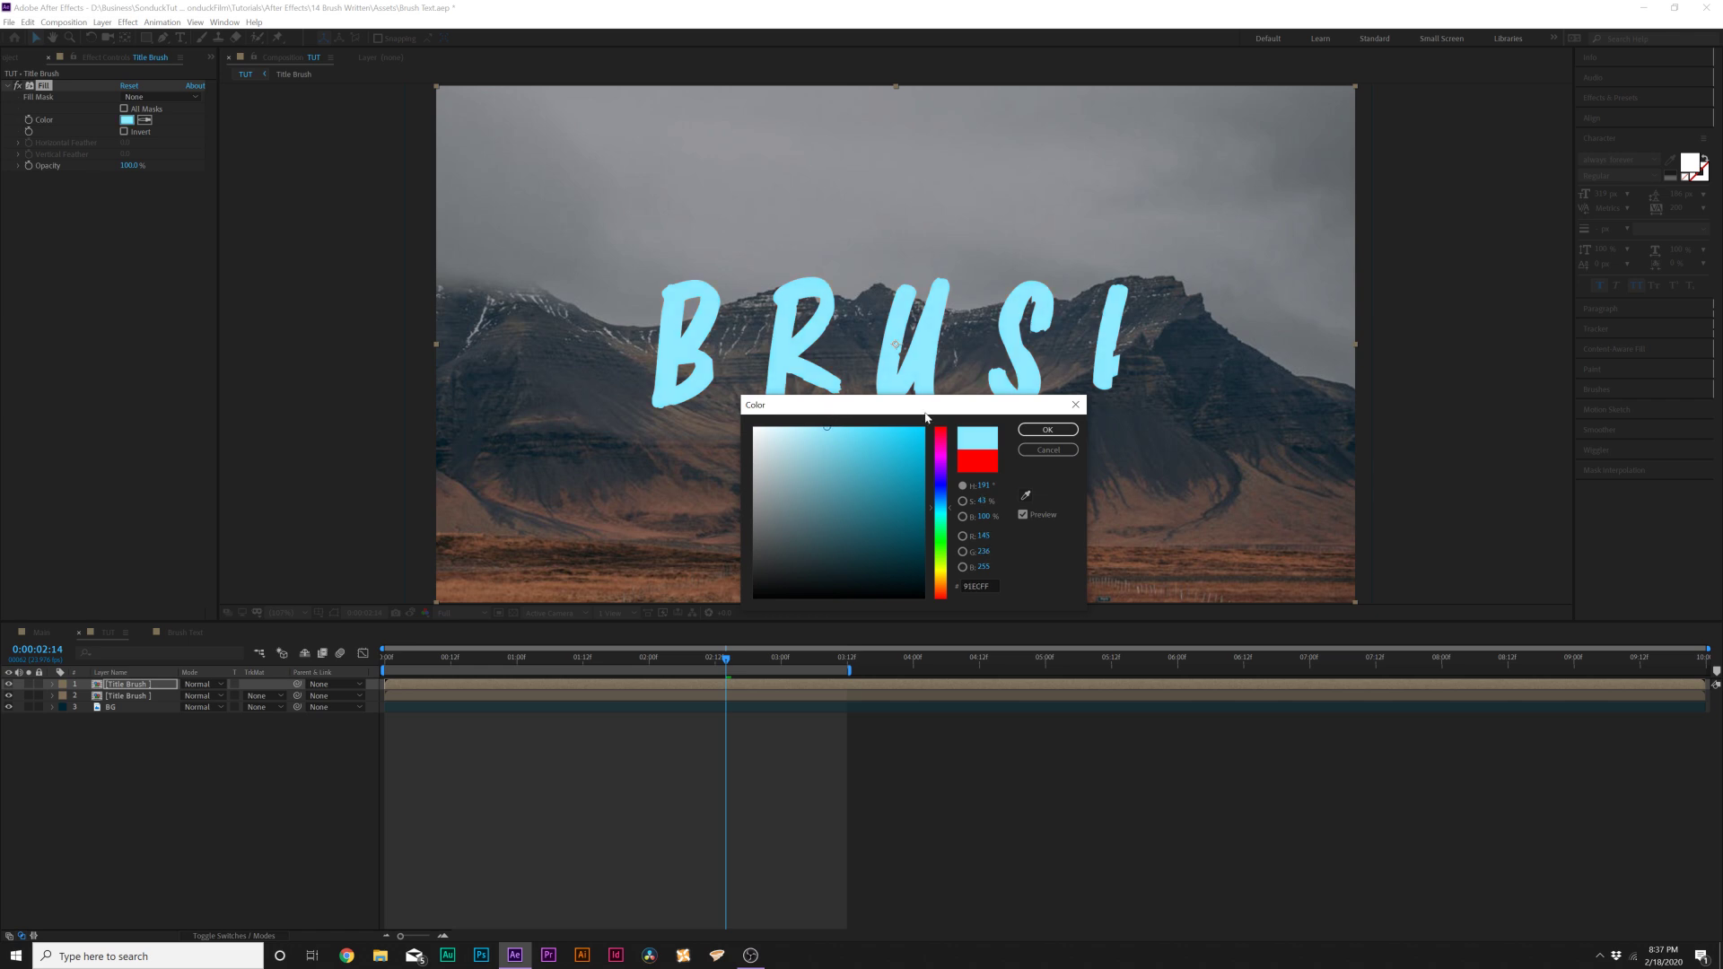
click(1047, 429)
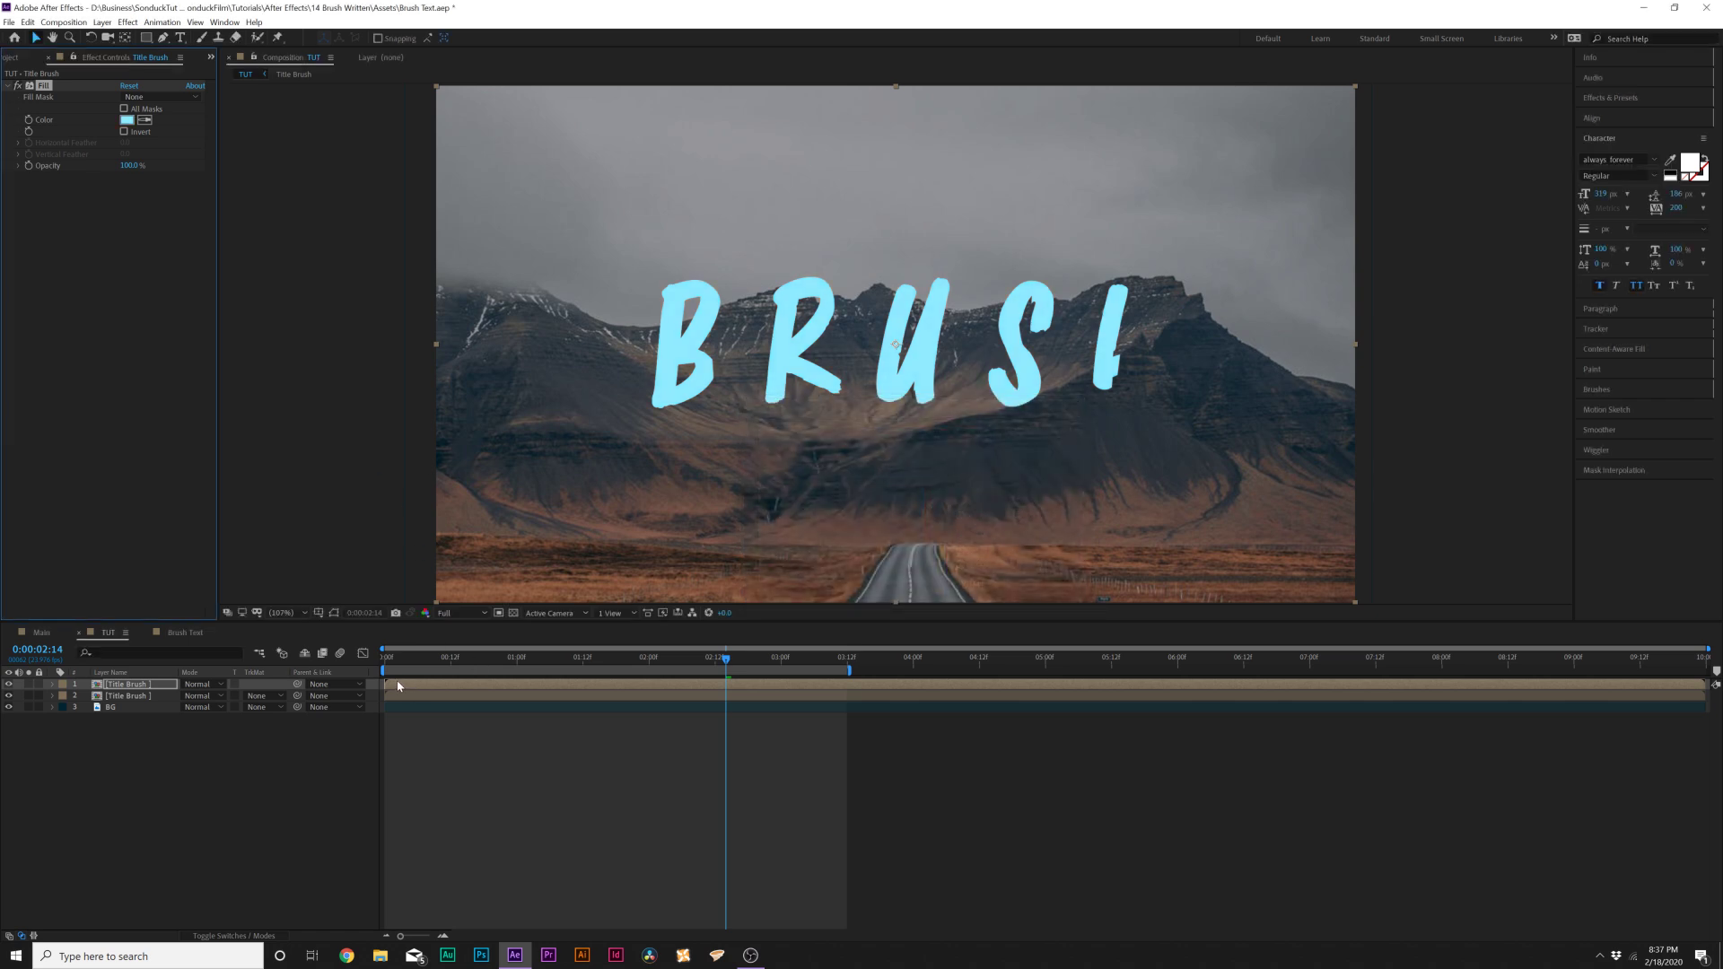
drag(411, 688, 415, 687)
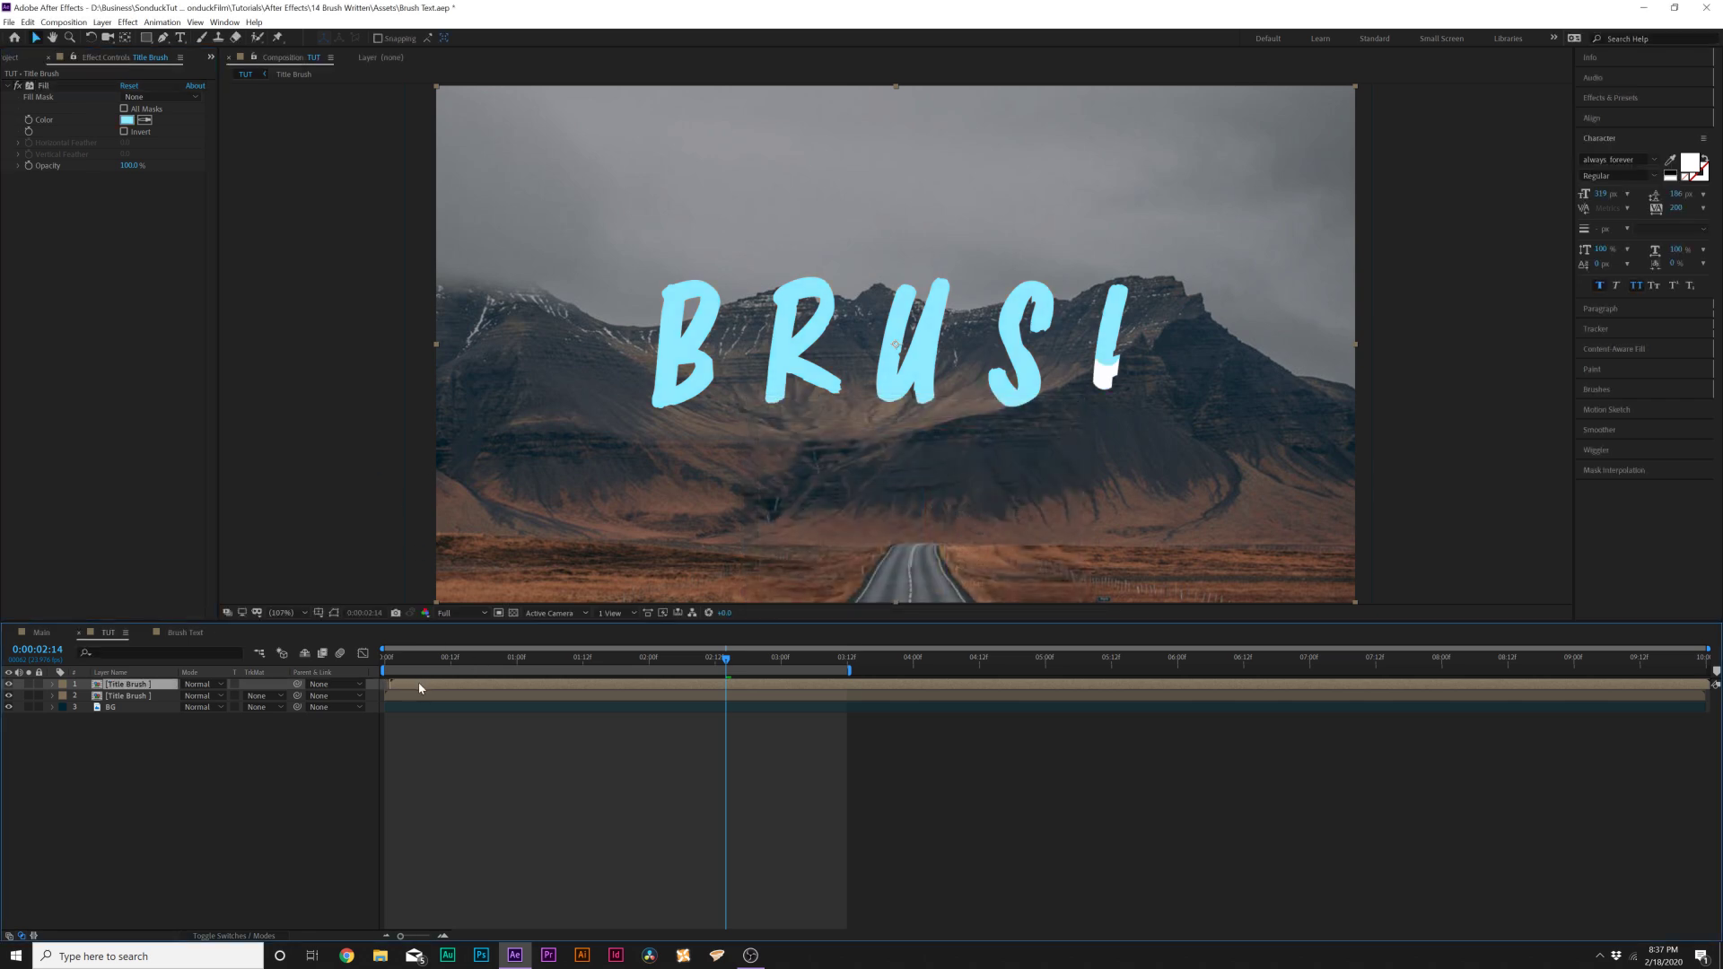
Duplicate the Title Brush layer and recolour the copy's Fill yellow
key(Home)
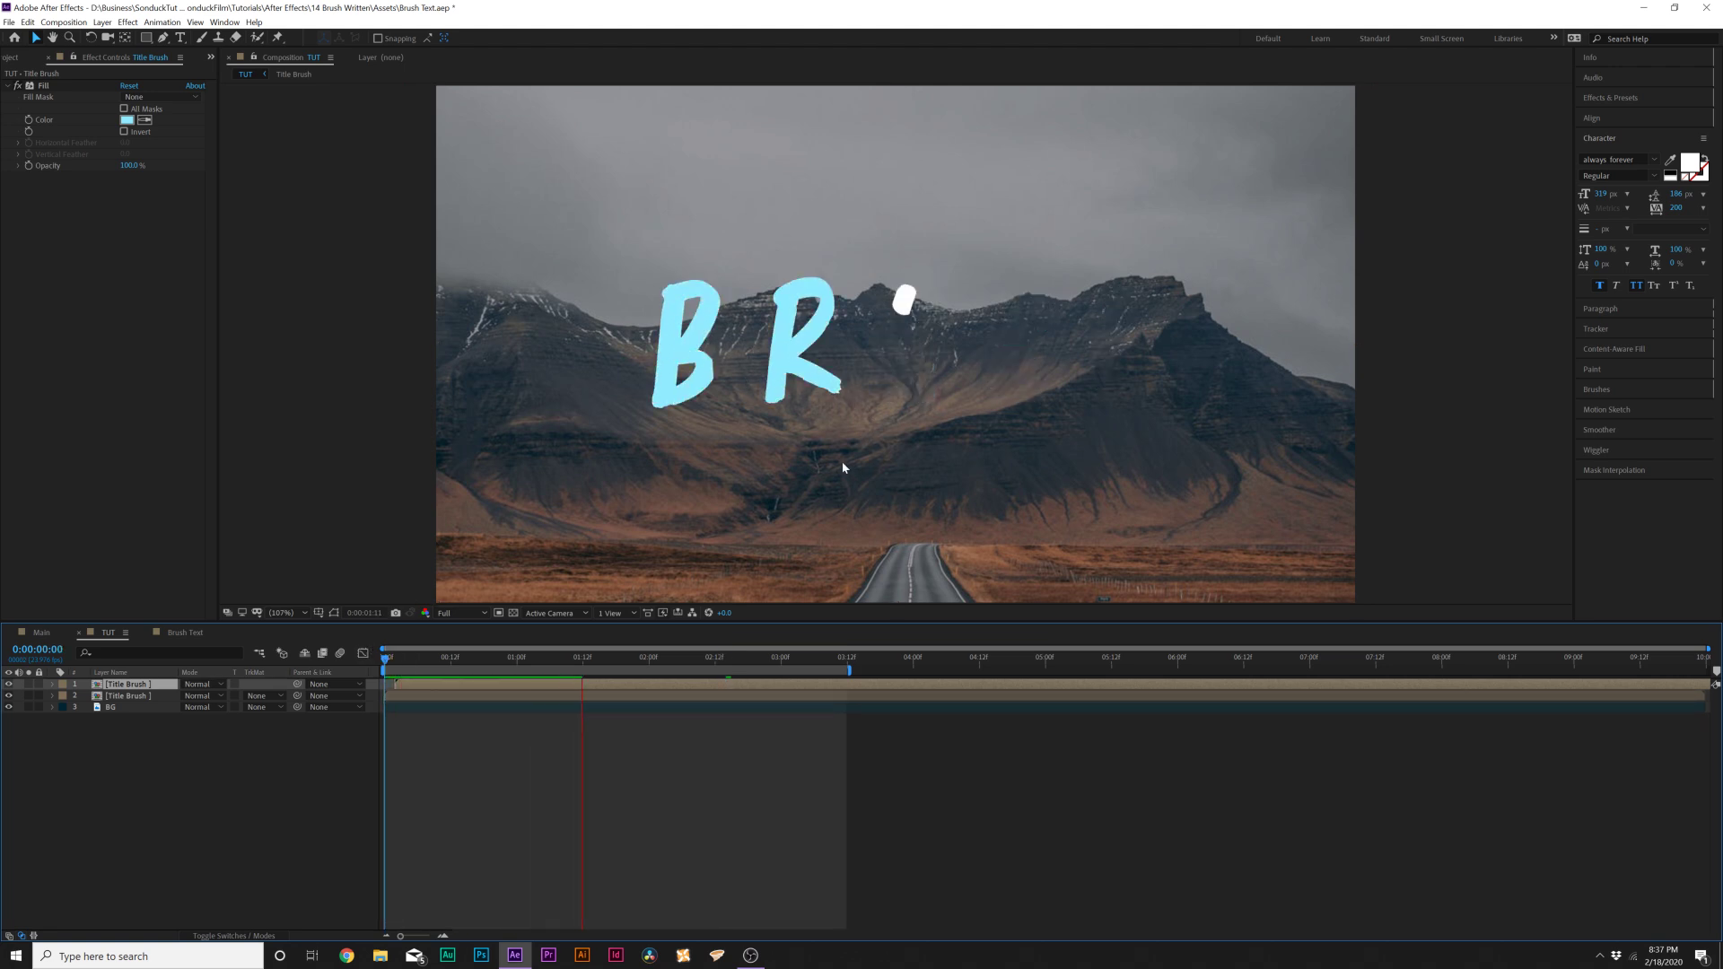
key(space)
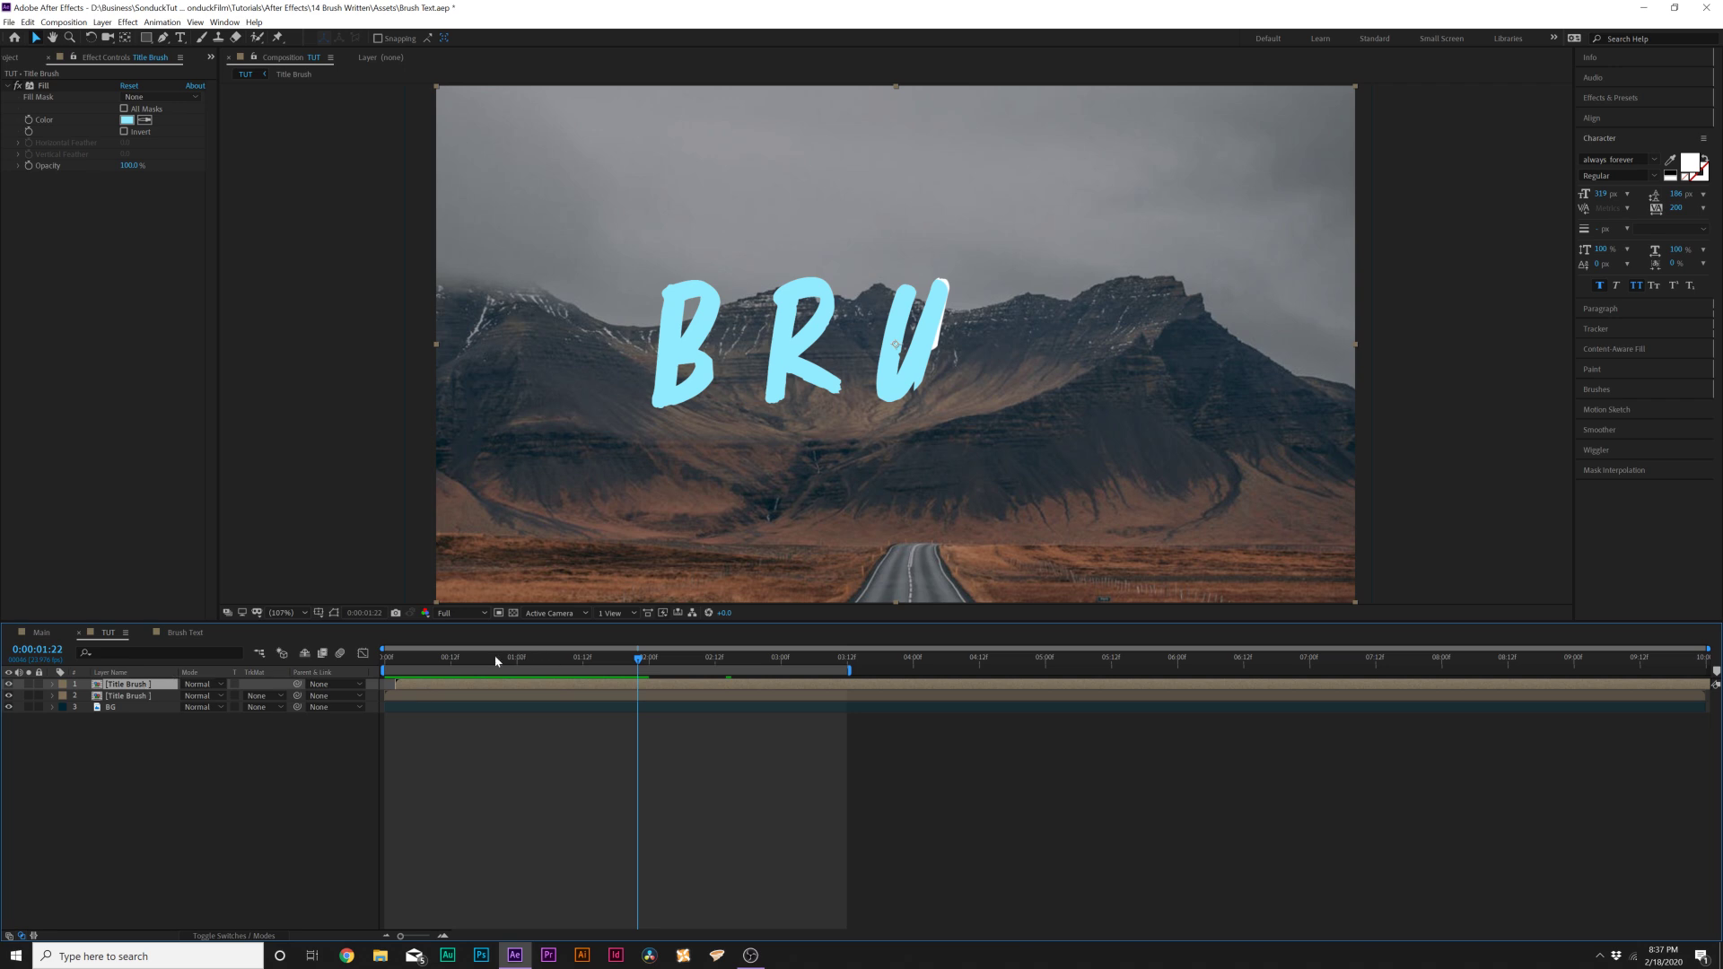
click(475, 660)
key(ctrl+d)
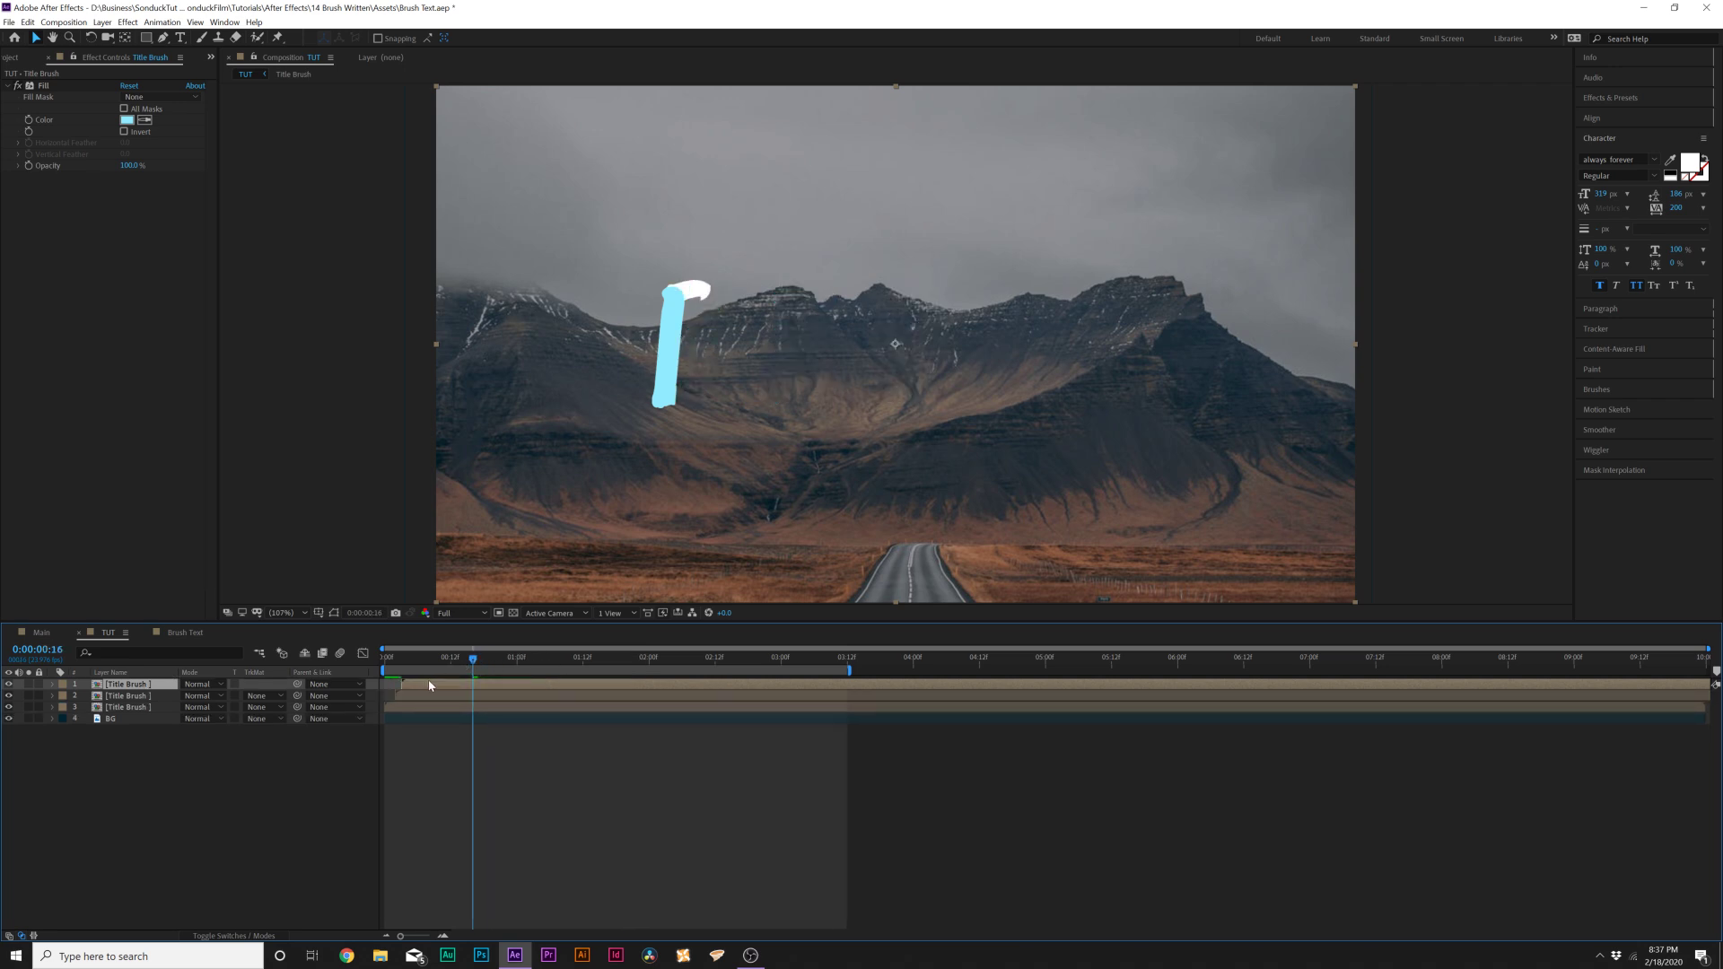
click(129, 119)
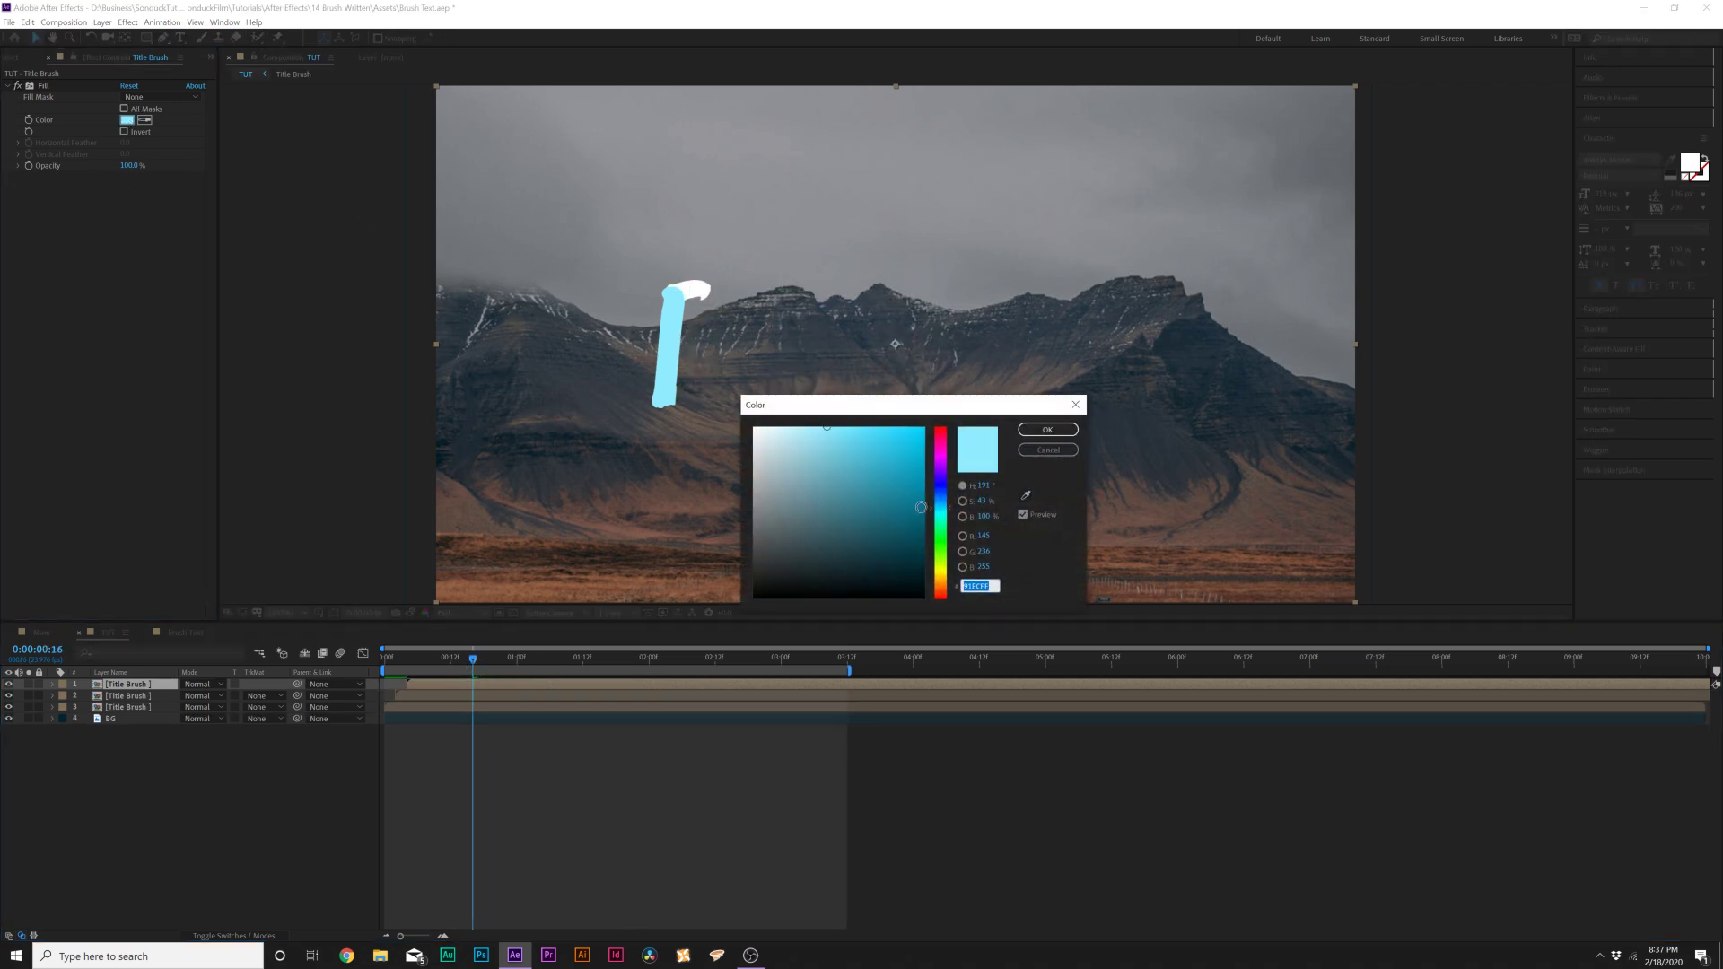
drag(939, 510, 938, 574)
click(1047, 429)
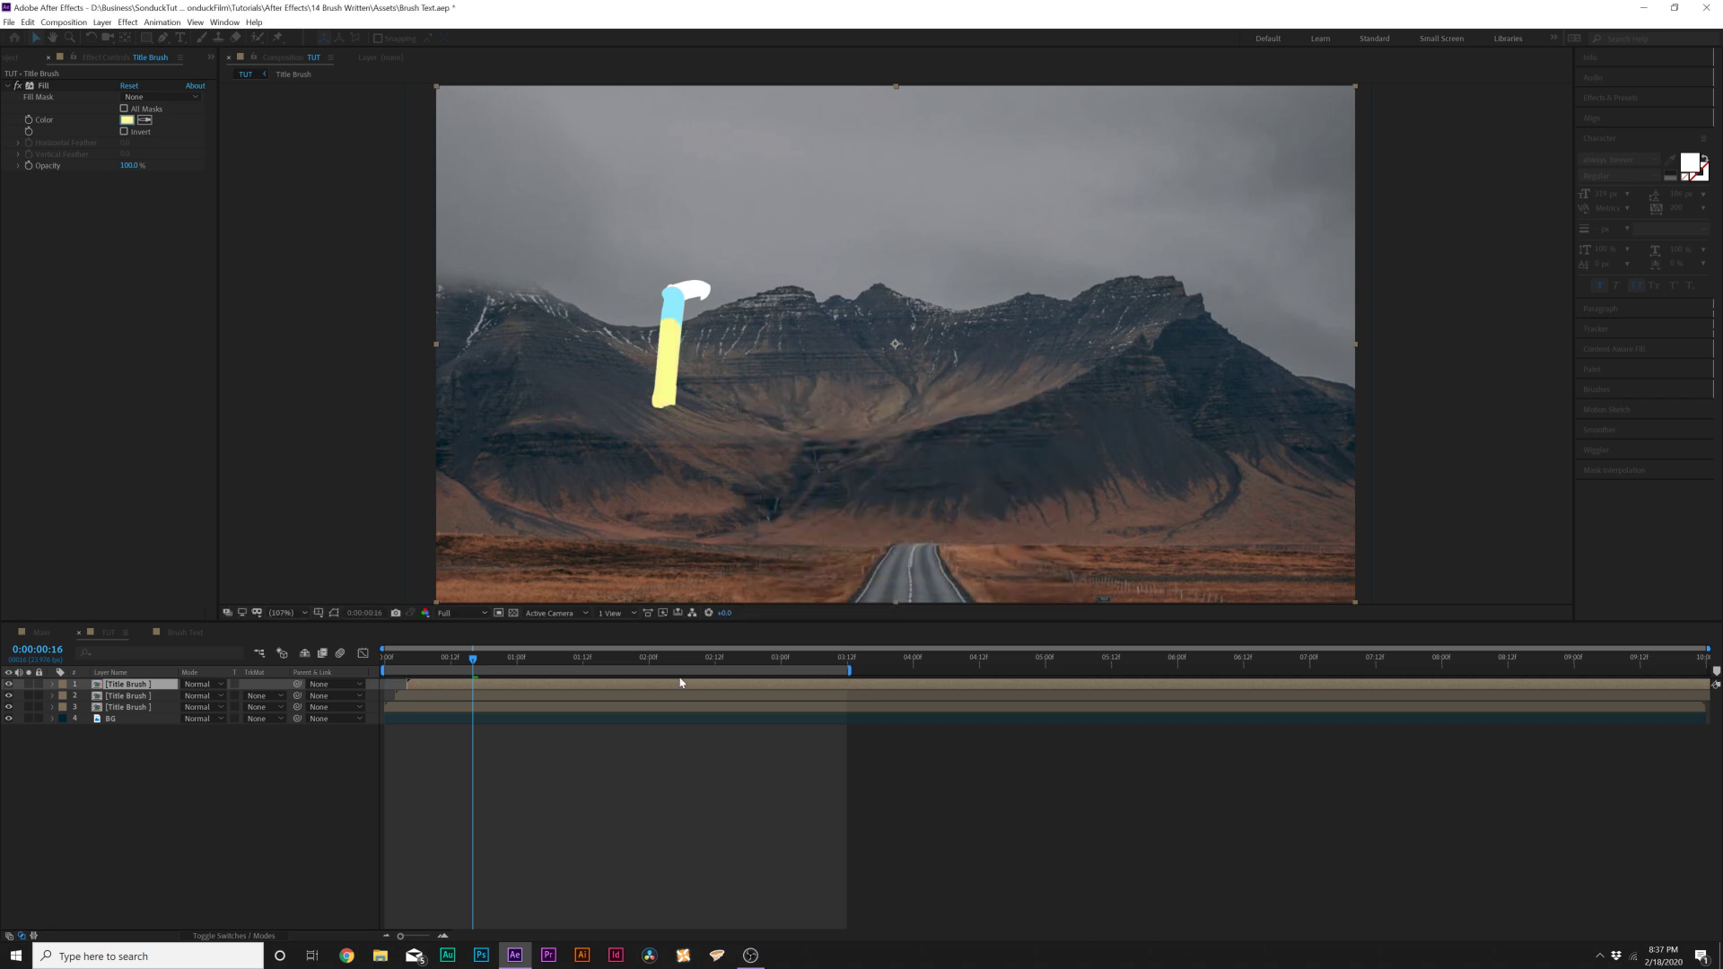
Make another Title Brush copy with a salmon Fill
key(ctrl+d)
key(ctrl+z)
click(435, 687)
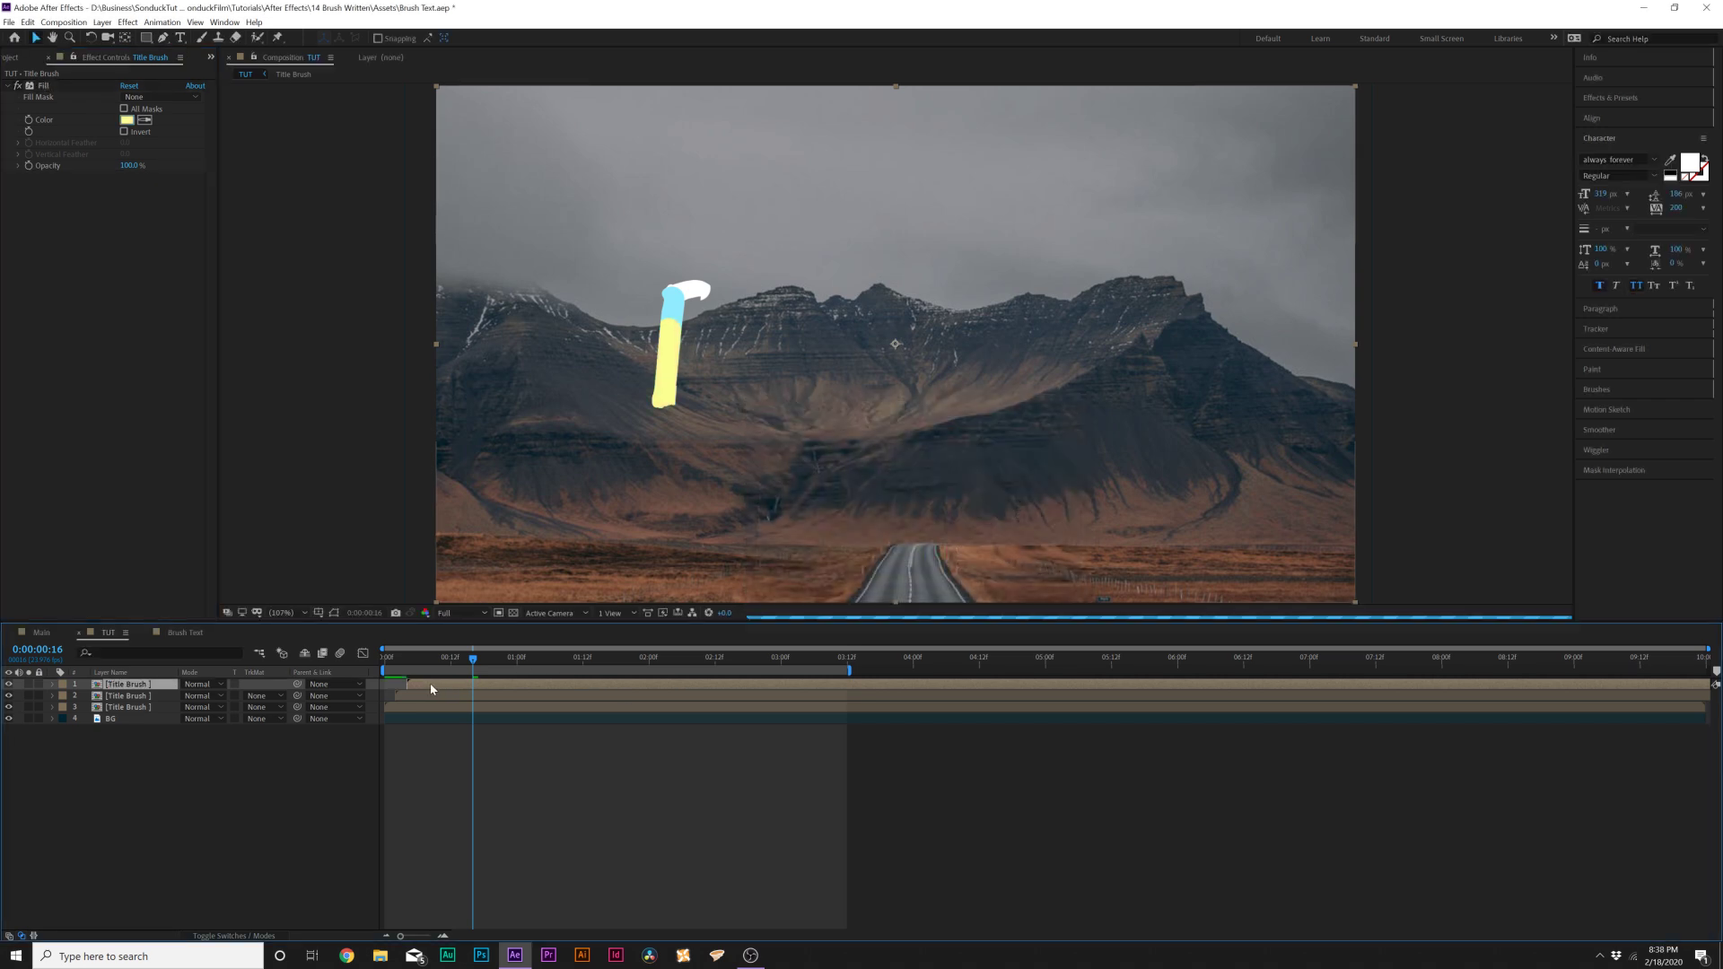
key(ctrl+d)
click(127, 119)
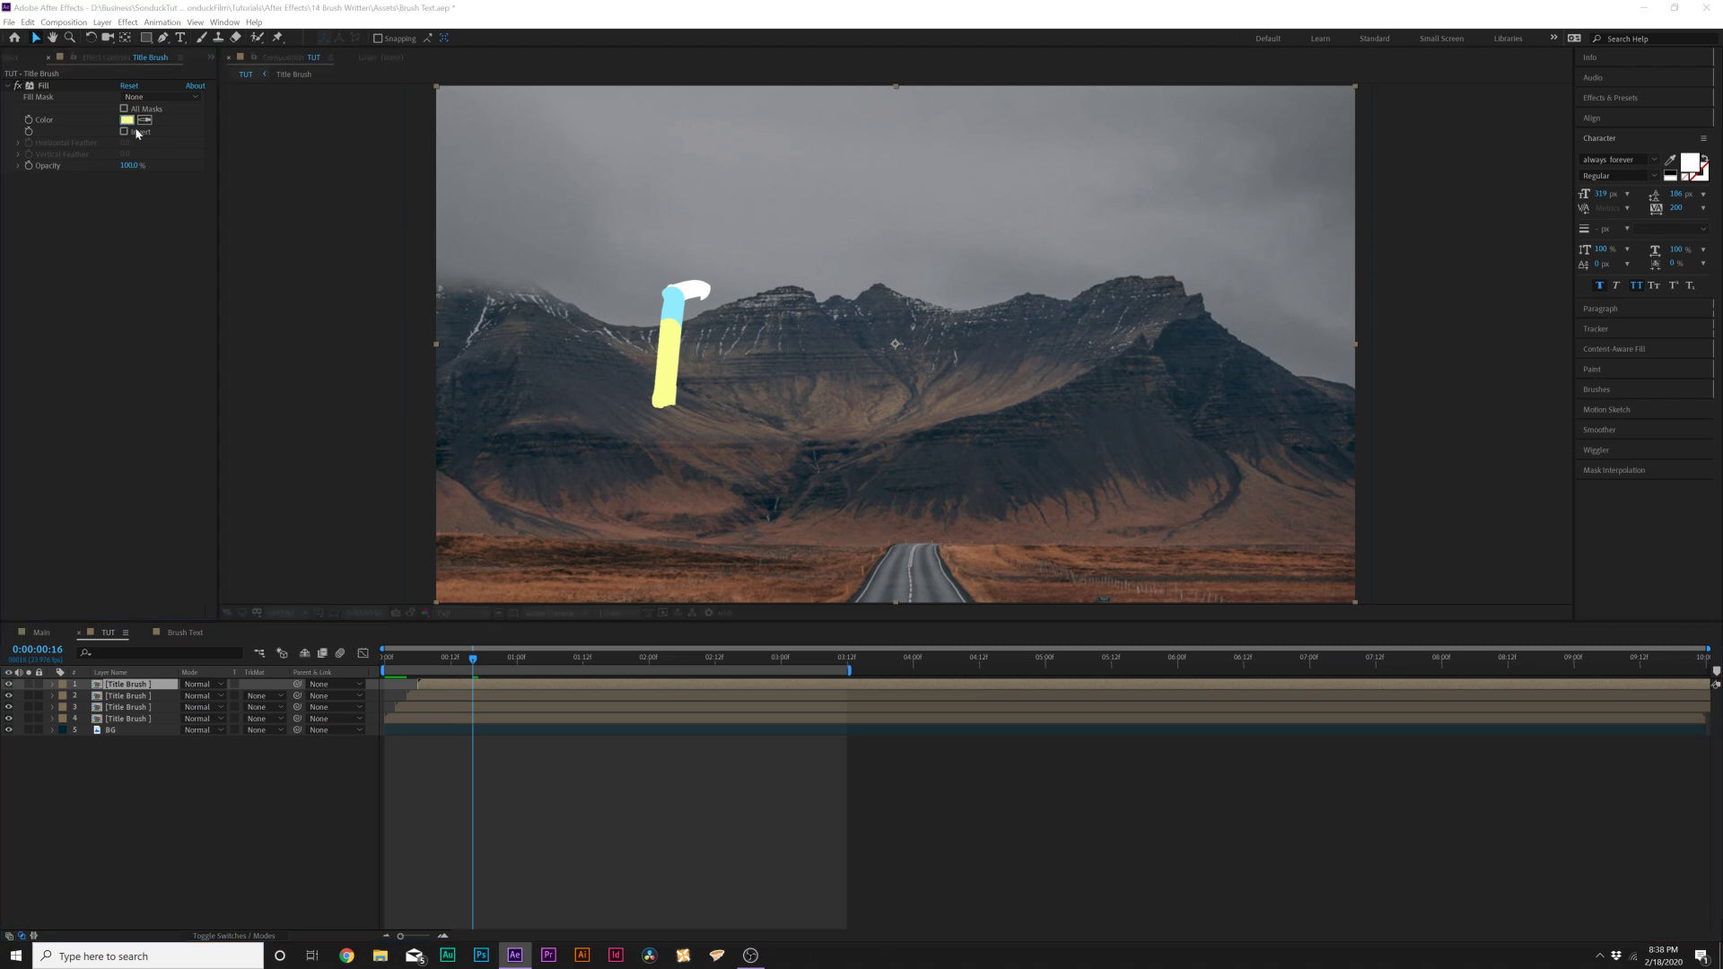
scroll(913, 526, down, 10)
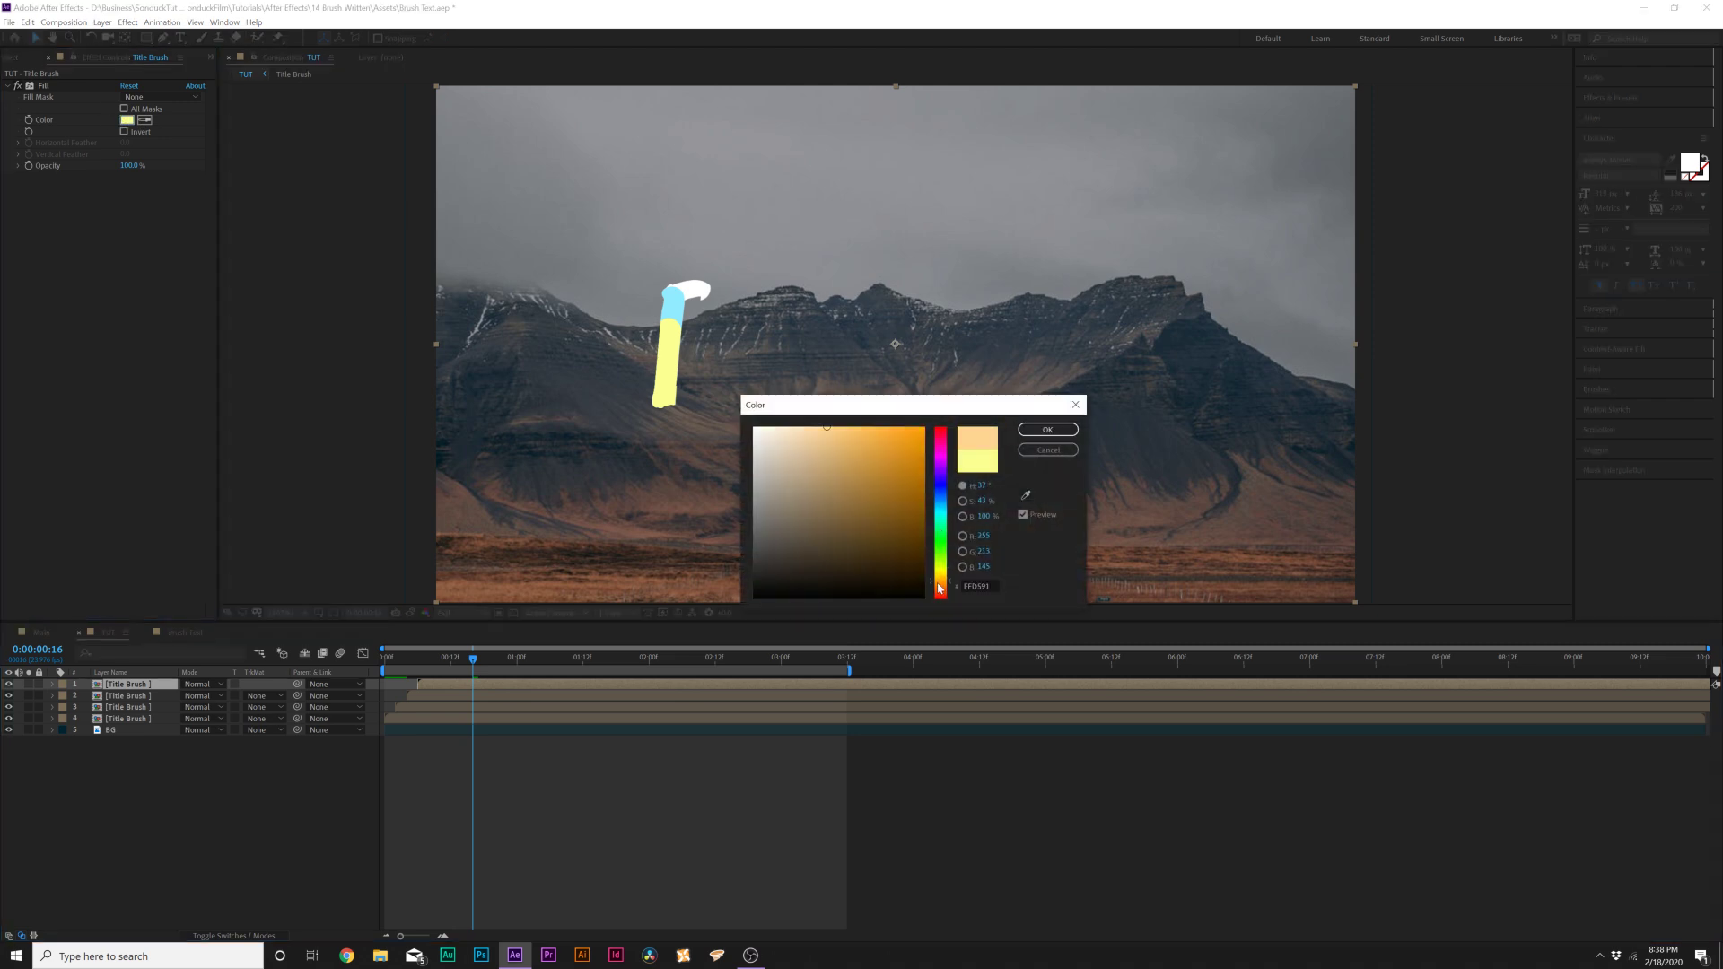
click(1032, 432)
Duplicate the top Title Brush layer and delete its Fill so it stays white
click(482, 689)
key(ctrl+d)
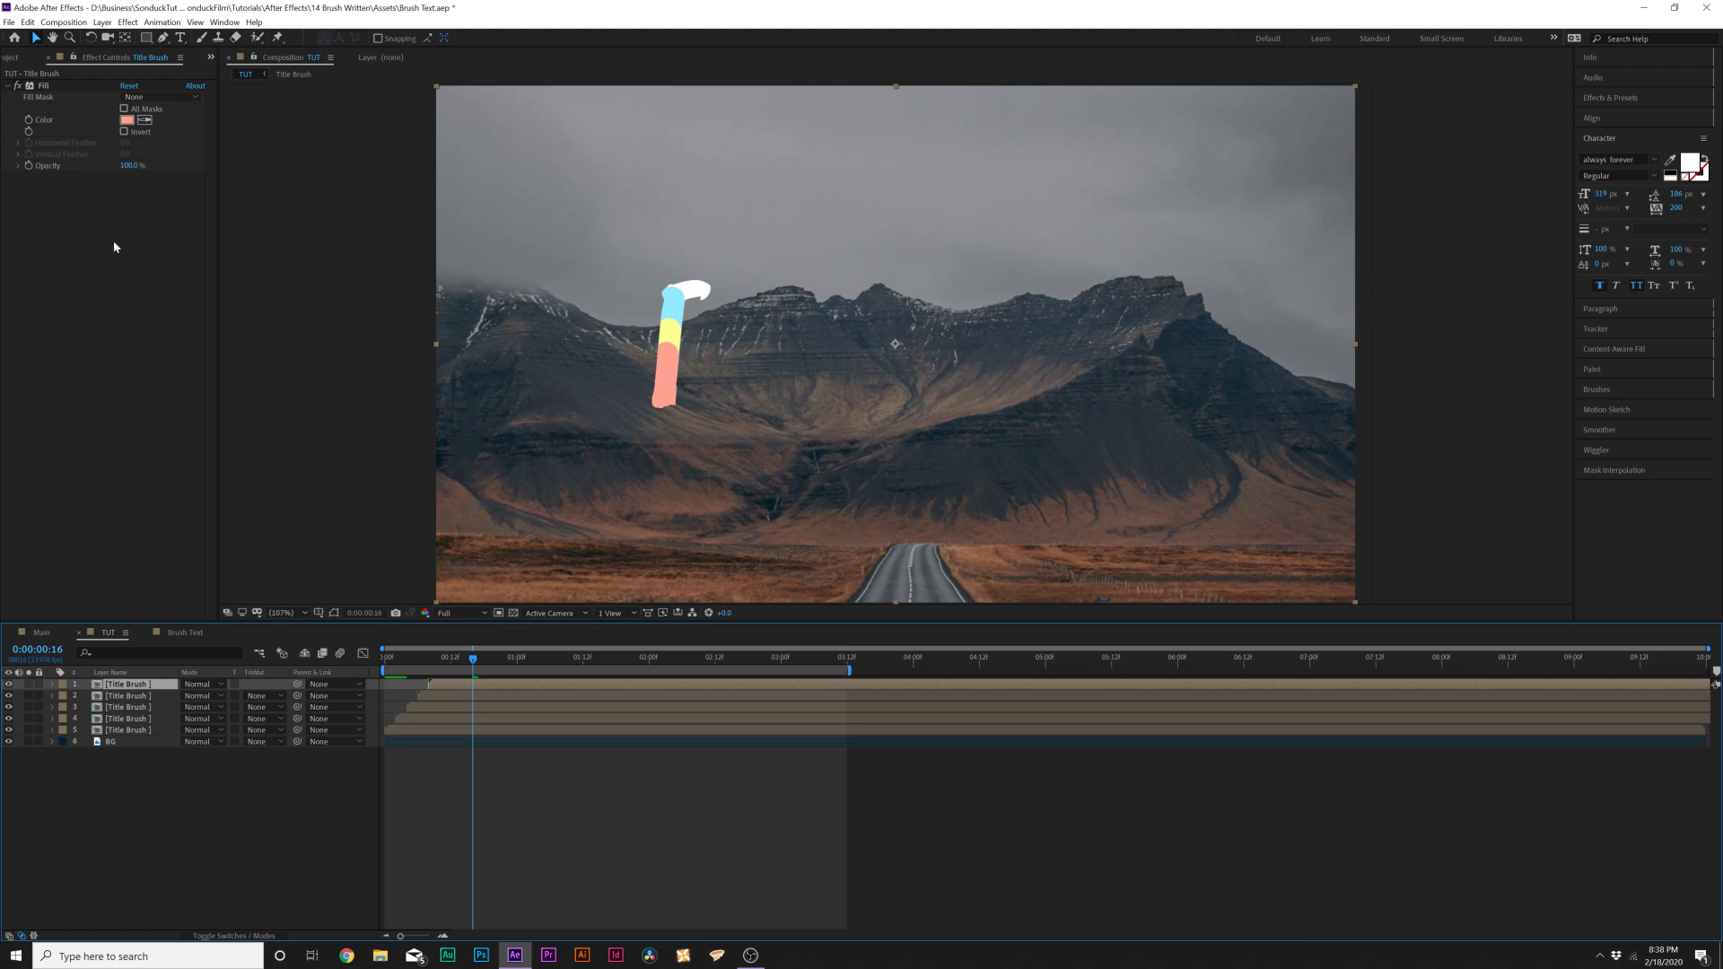
click(43, 87)
key(Delete)
click(316, 790)
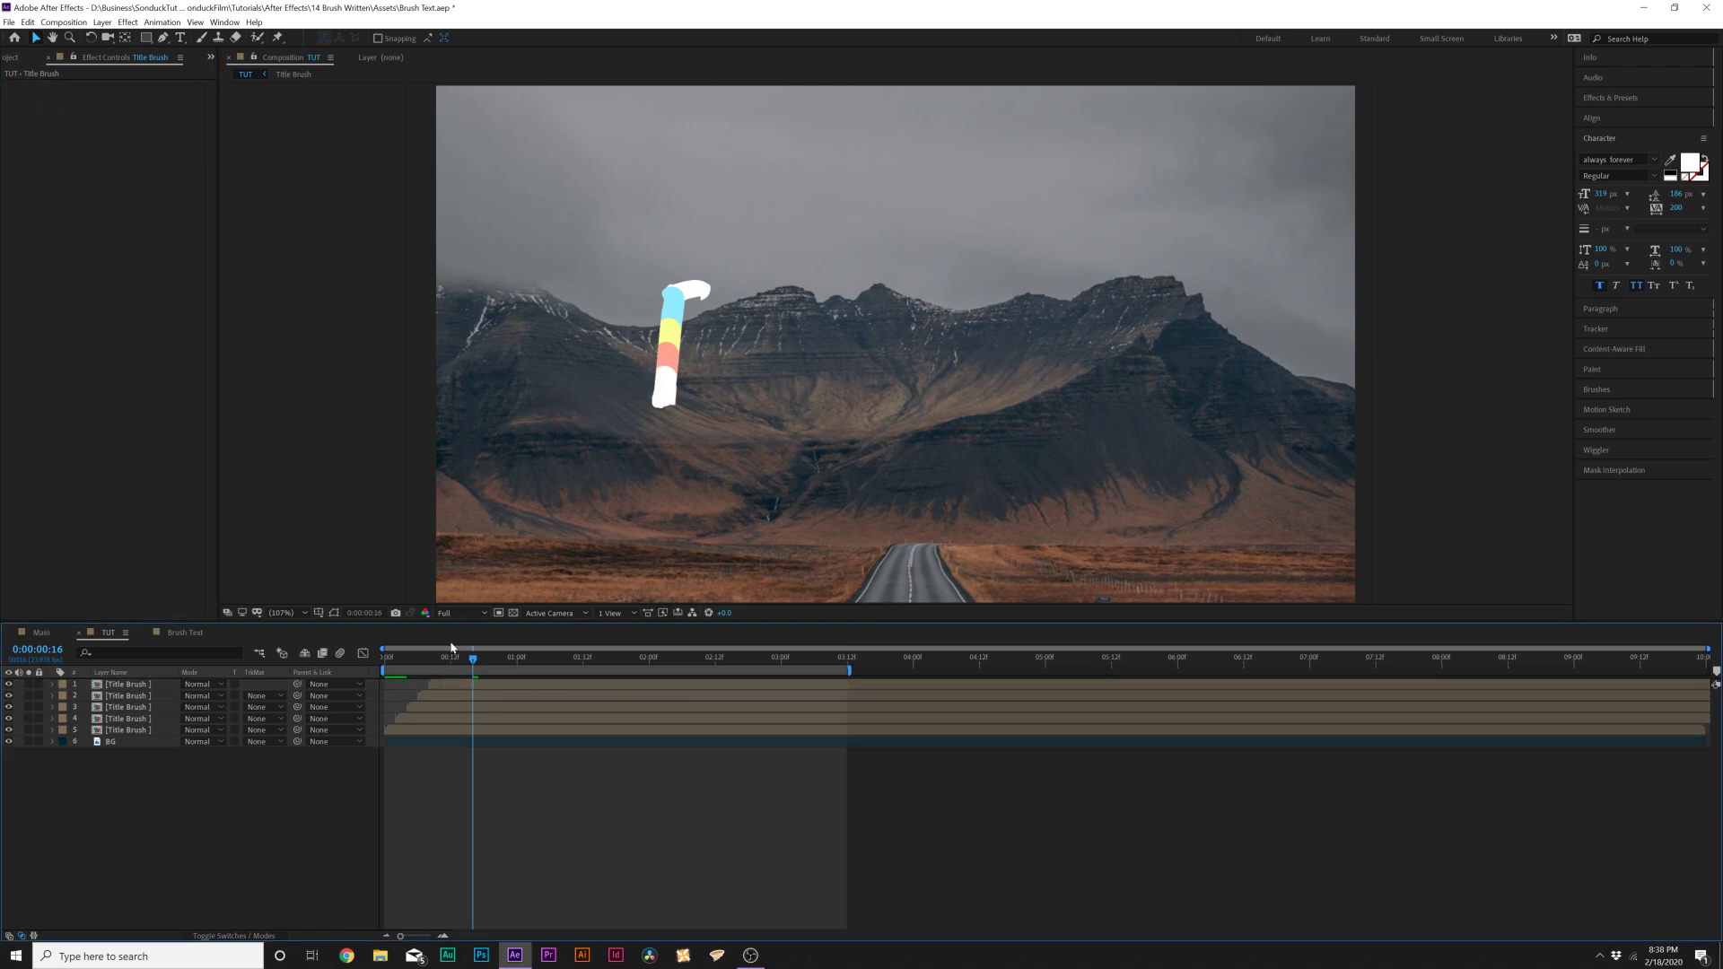
drag(420, 658, 340, 653)
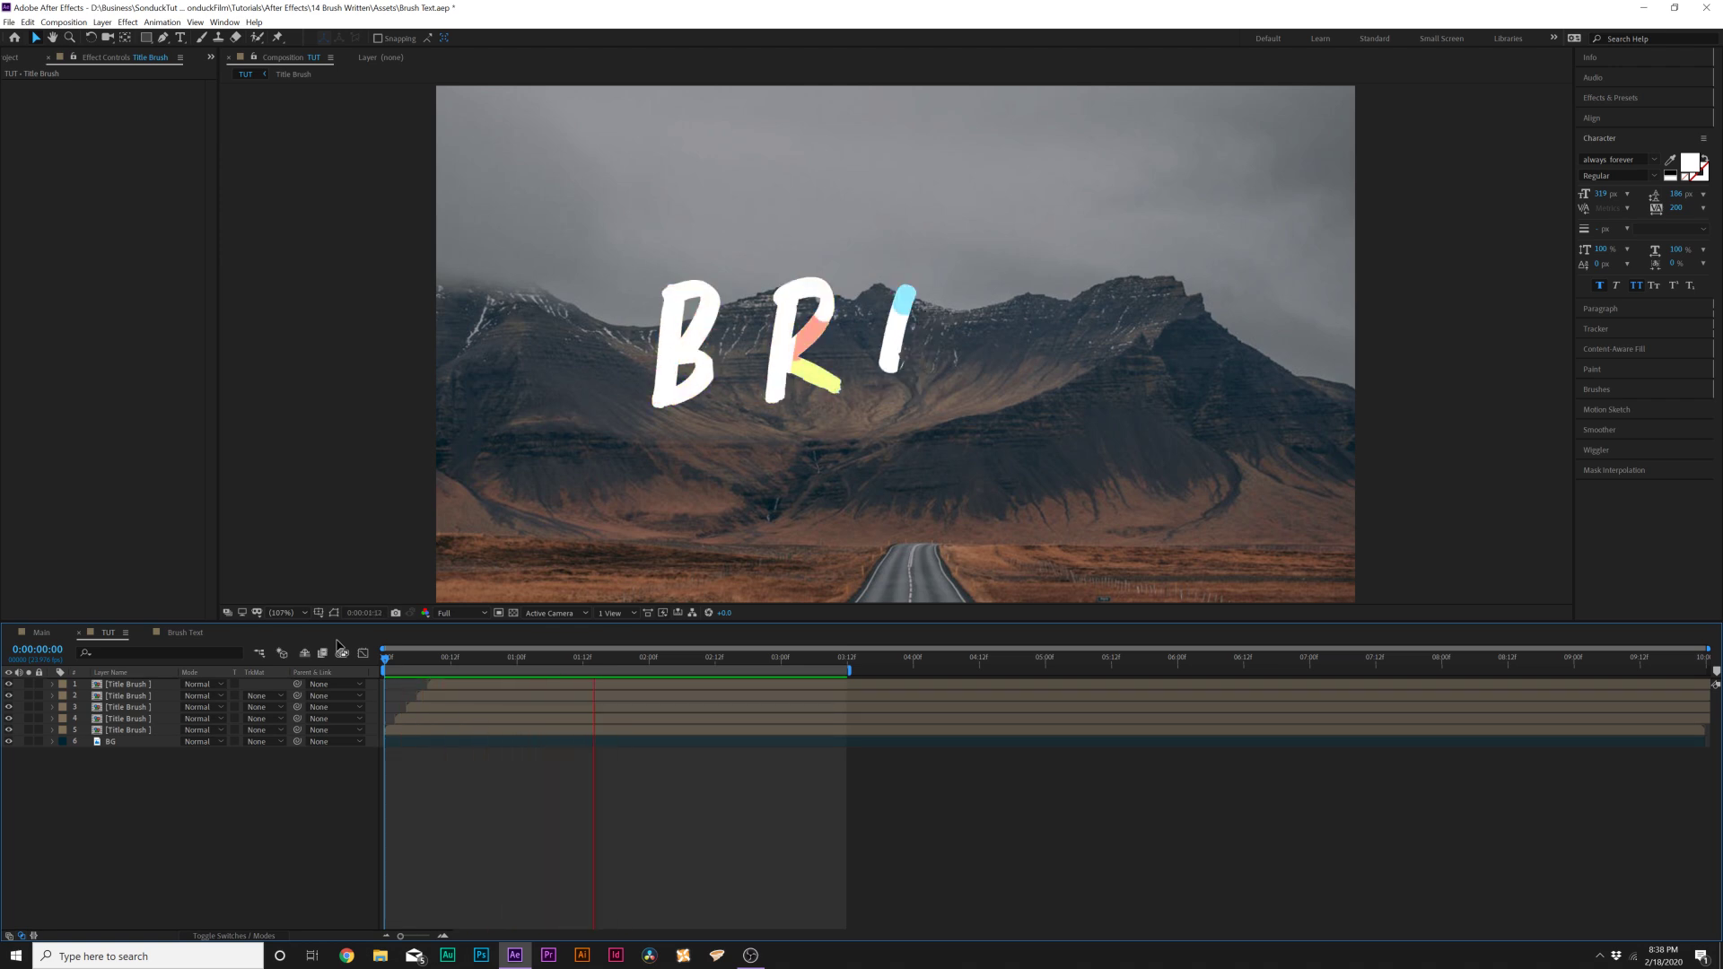
Review the staggered Title Brush layers and preview the coloured write-on from the start
click(463, 686)
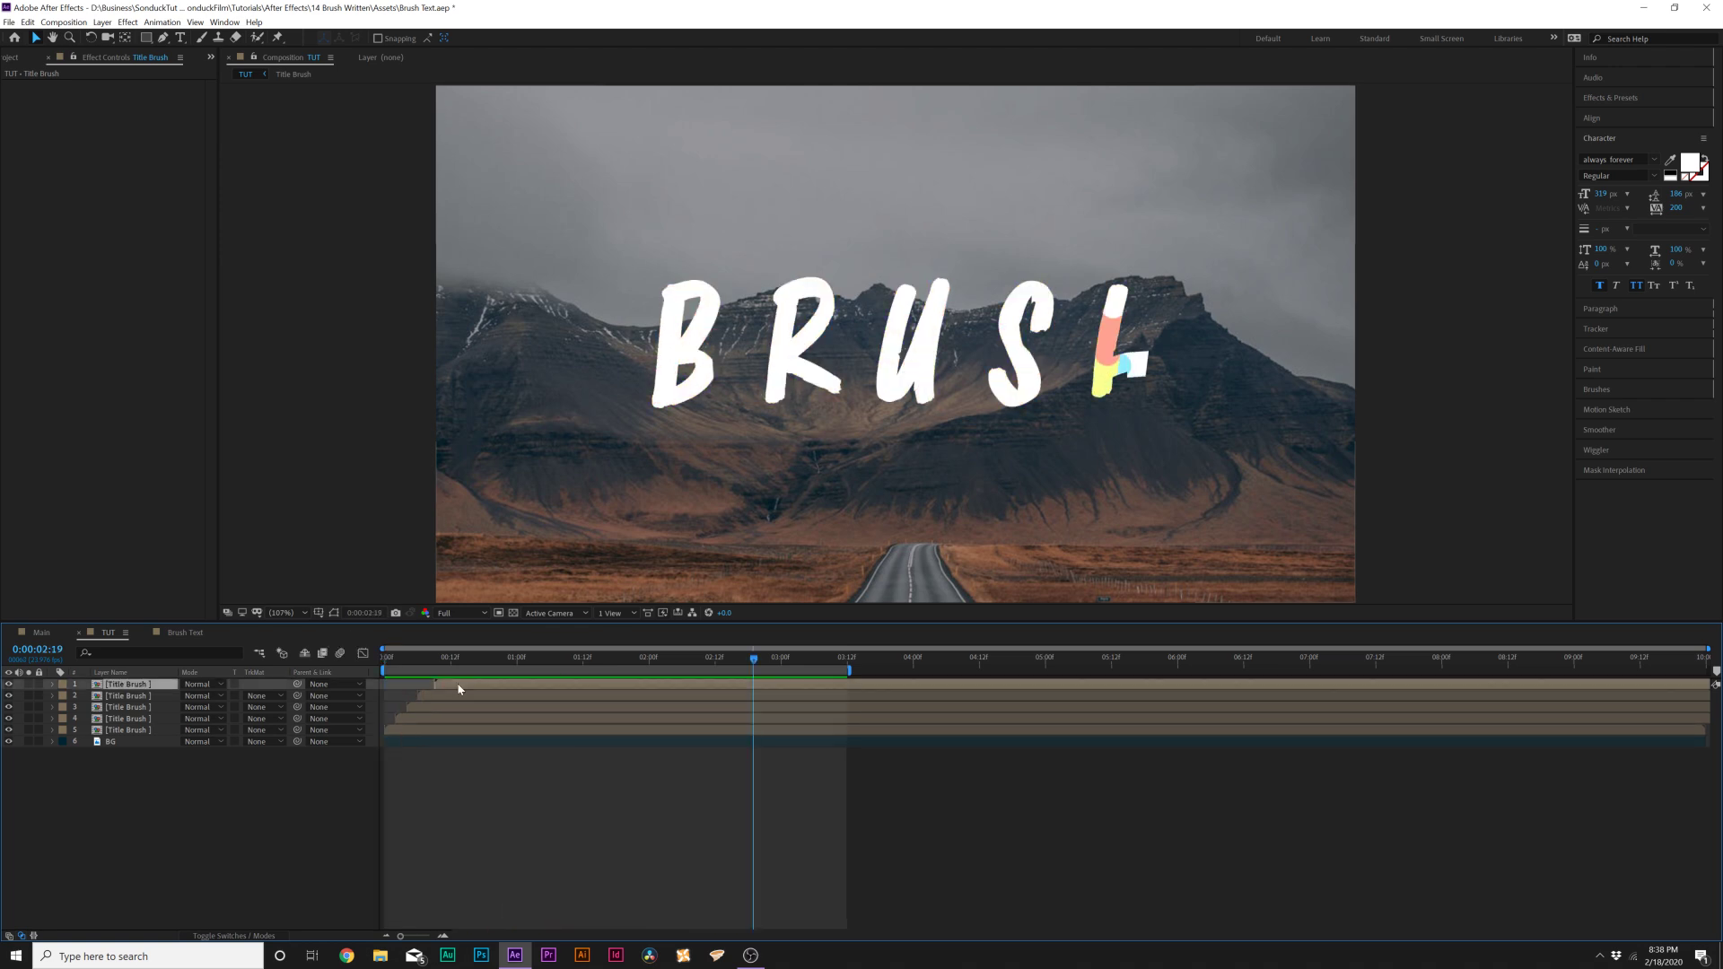
click(429, 696)
click(437, 708)
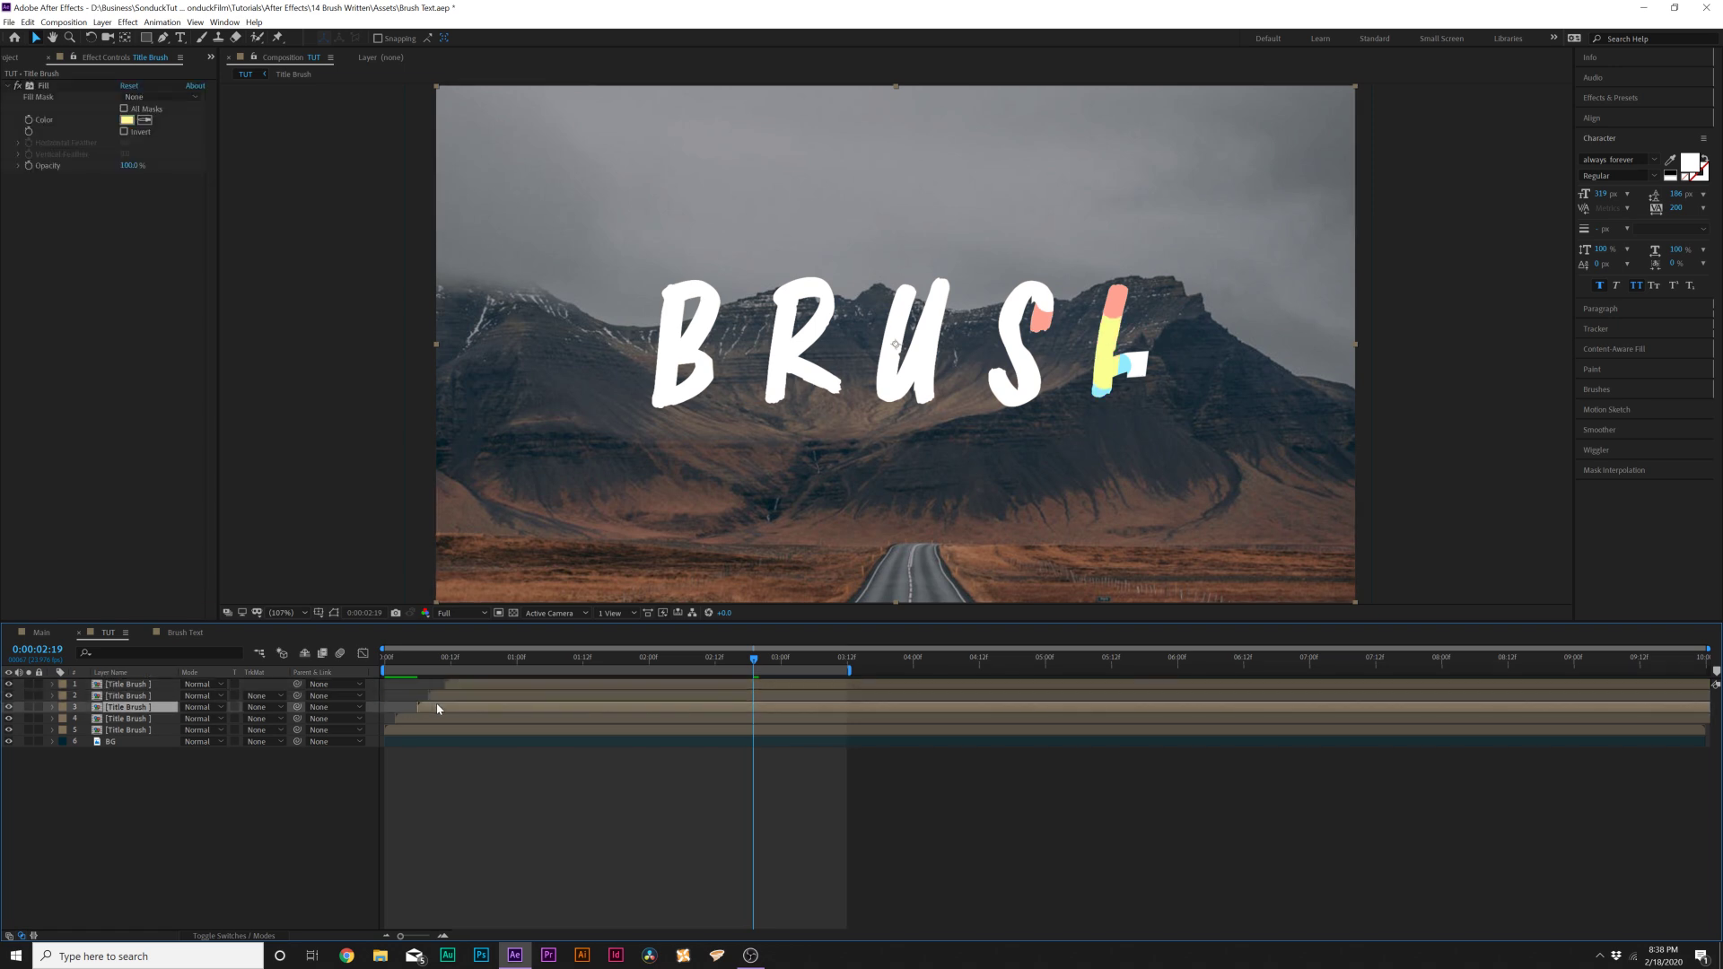
click(459, 689)
click(465, 696)
click(446, 705)
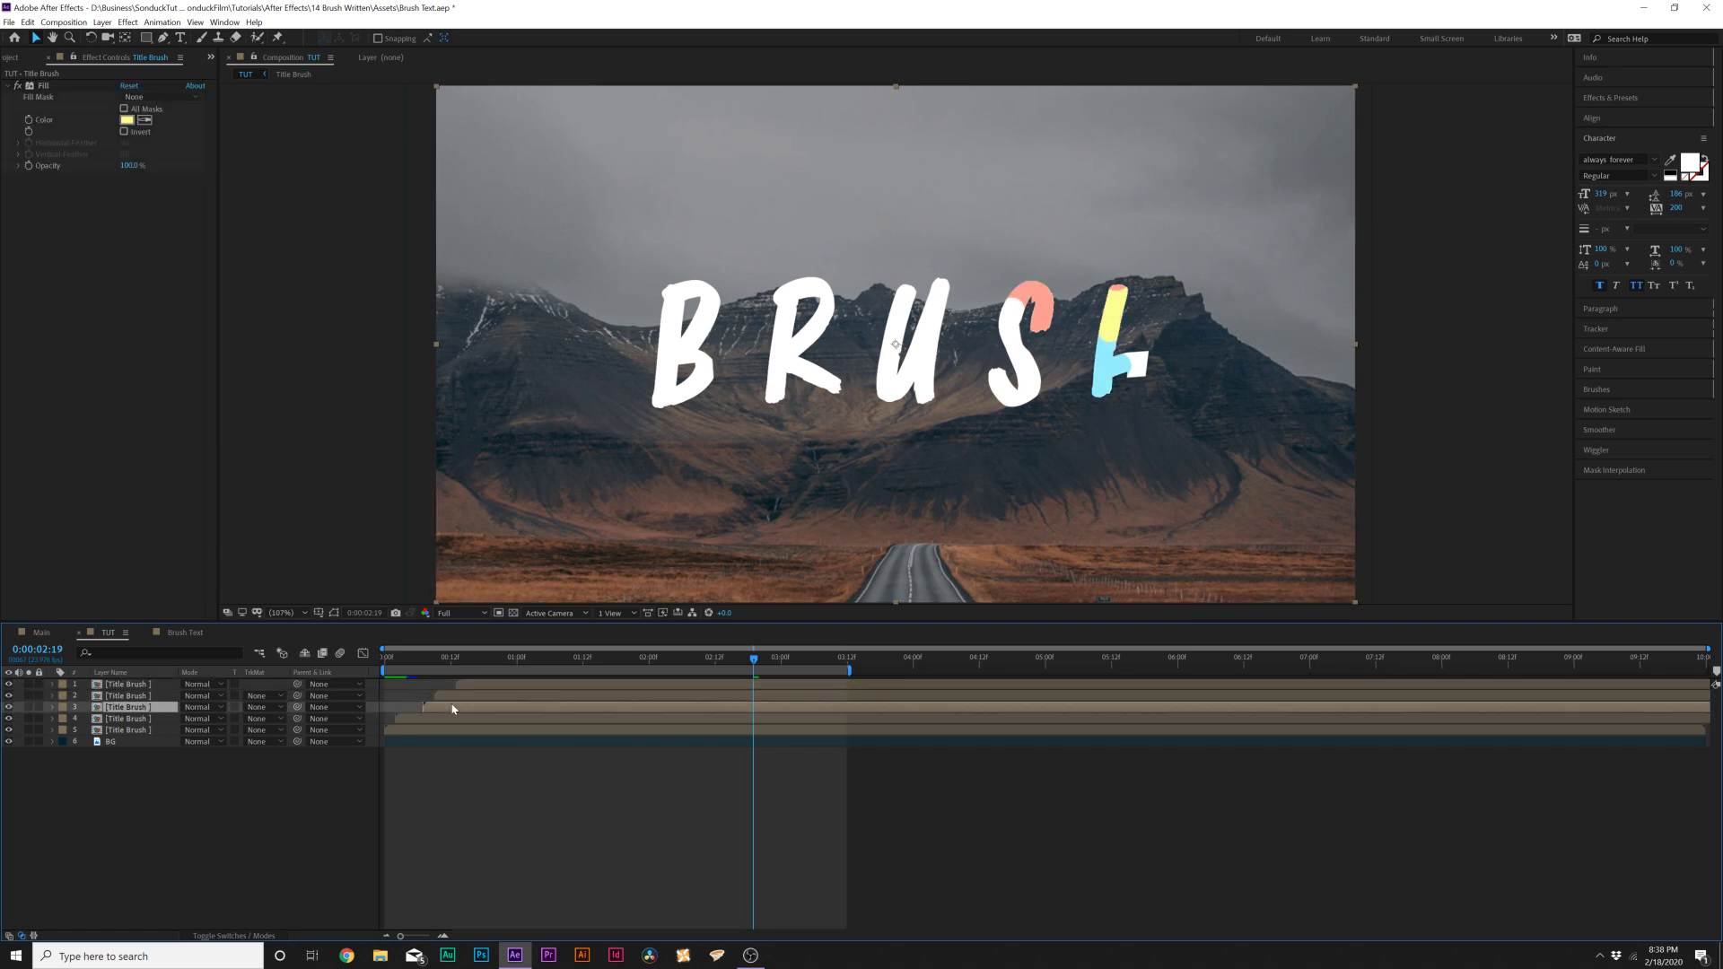
click(301, 806)
key(Home)
key(space)
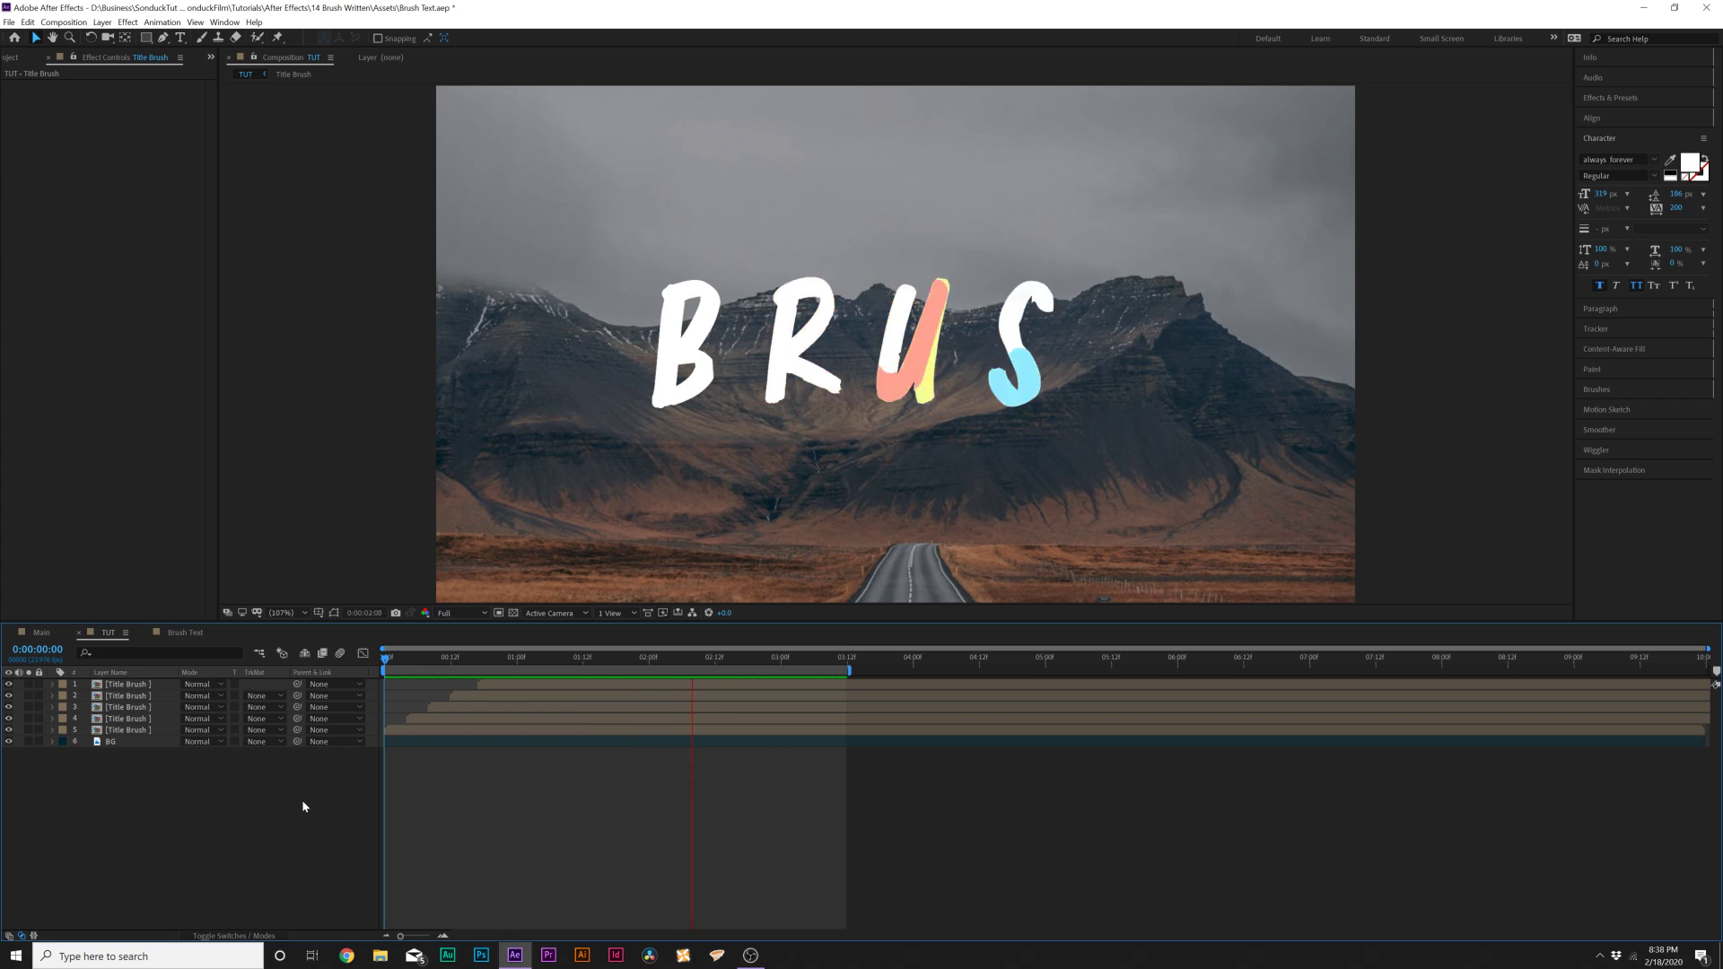
Apply Simple Choker to the third Title Brush layer with Choke Matte 15.30, then preview it
key(space)
click(422, 707)
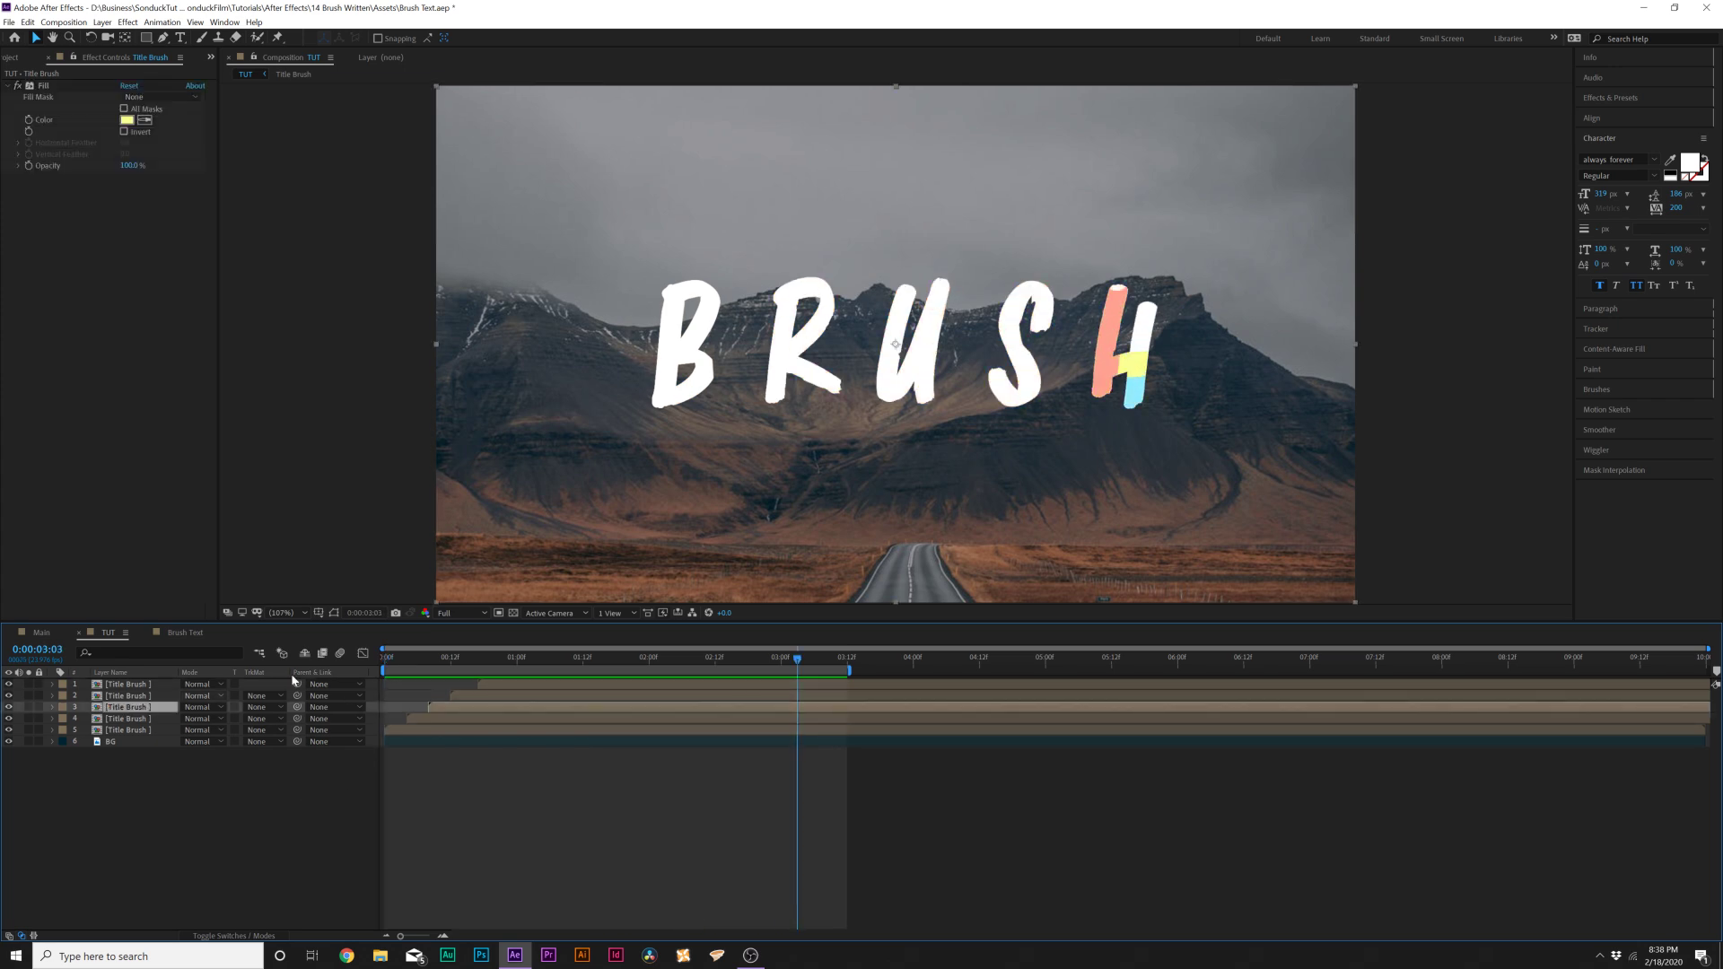
drag(515, 663, 605, 660)
click(127, 22)
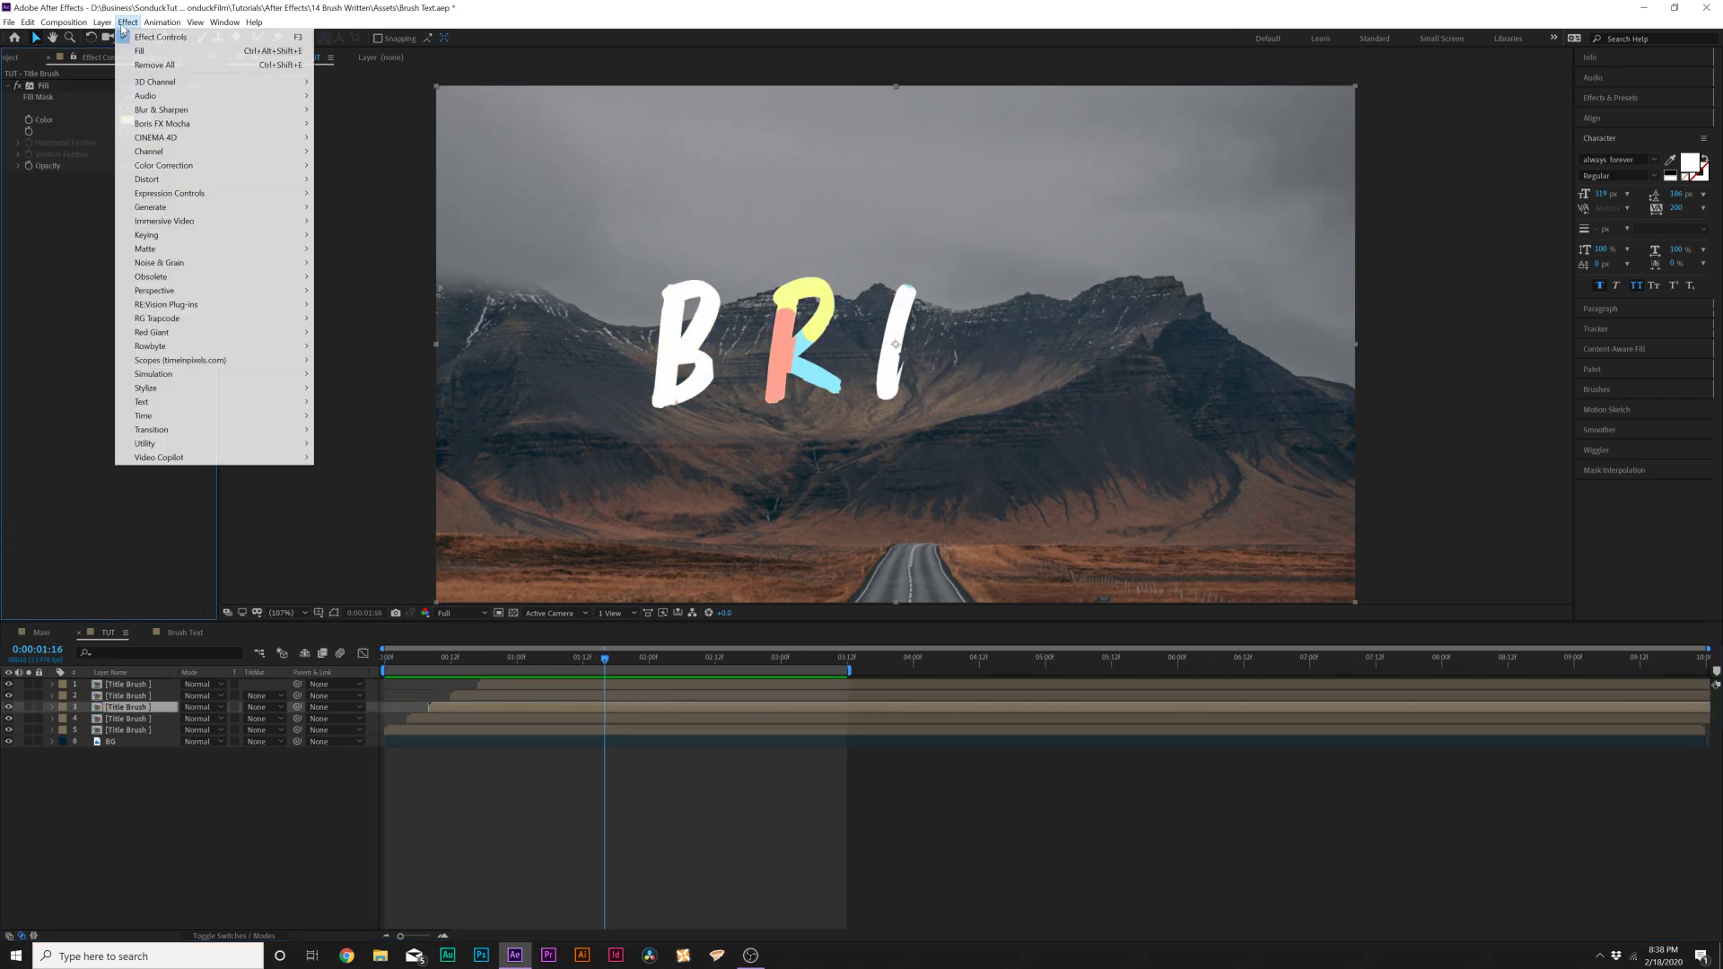
mouse_move(175, 249)
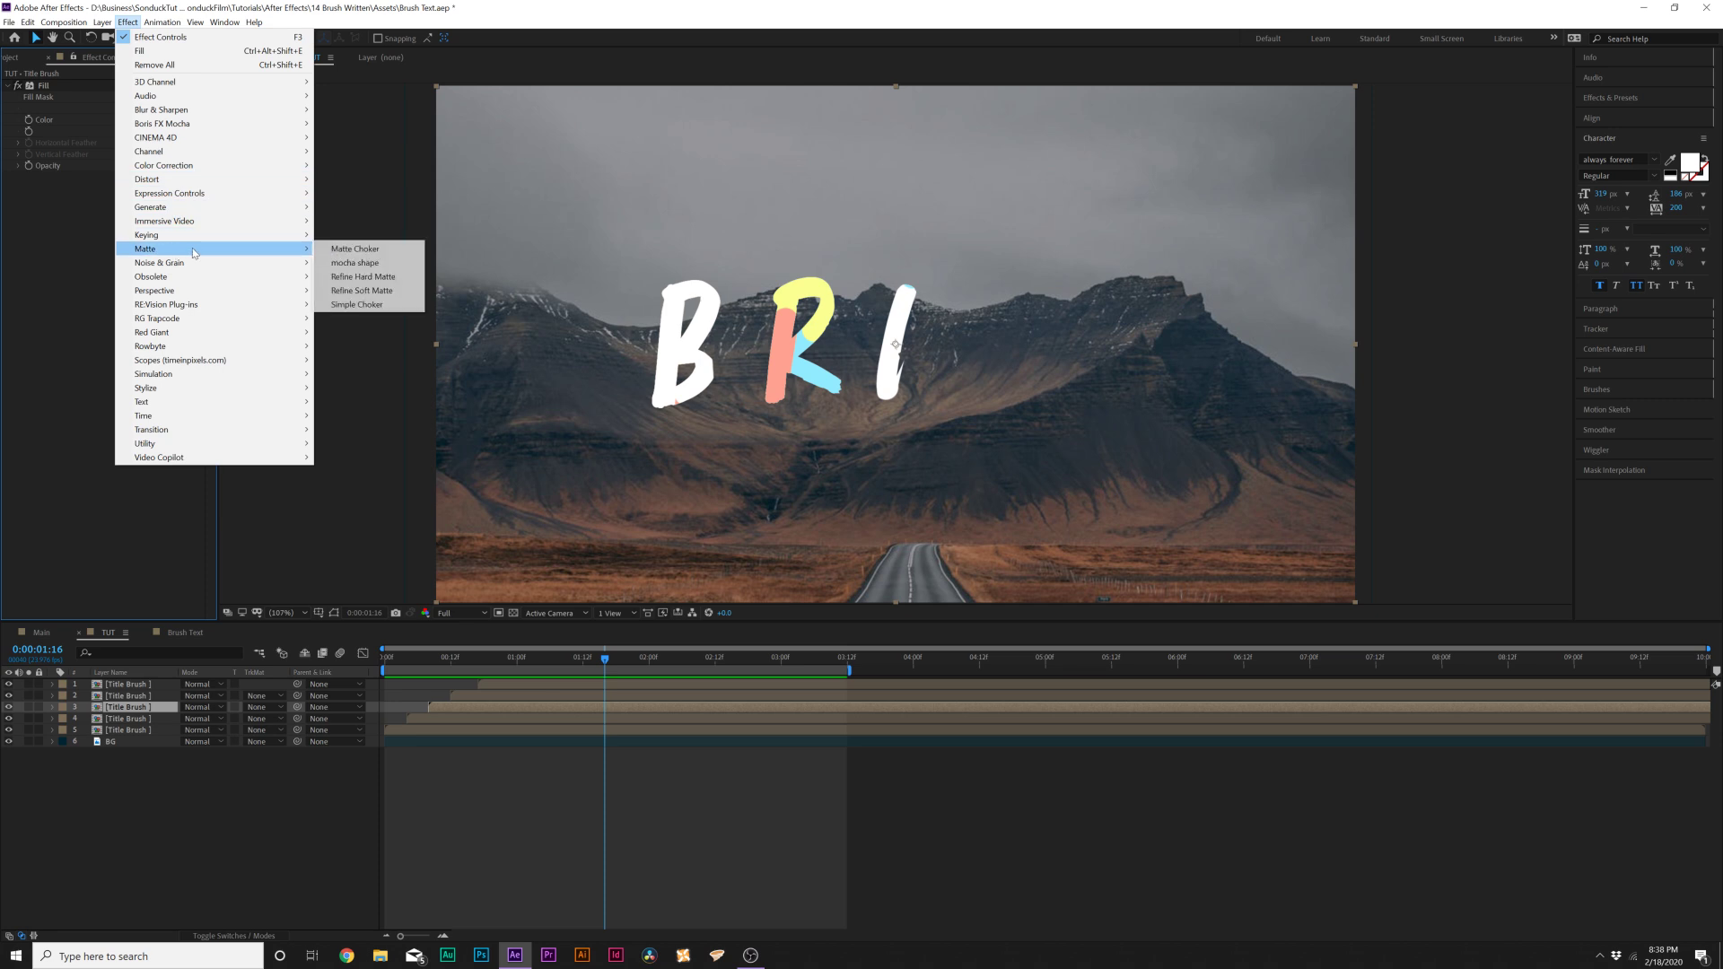
click(380, 306)
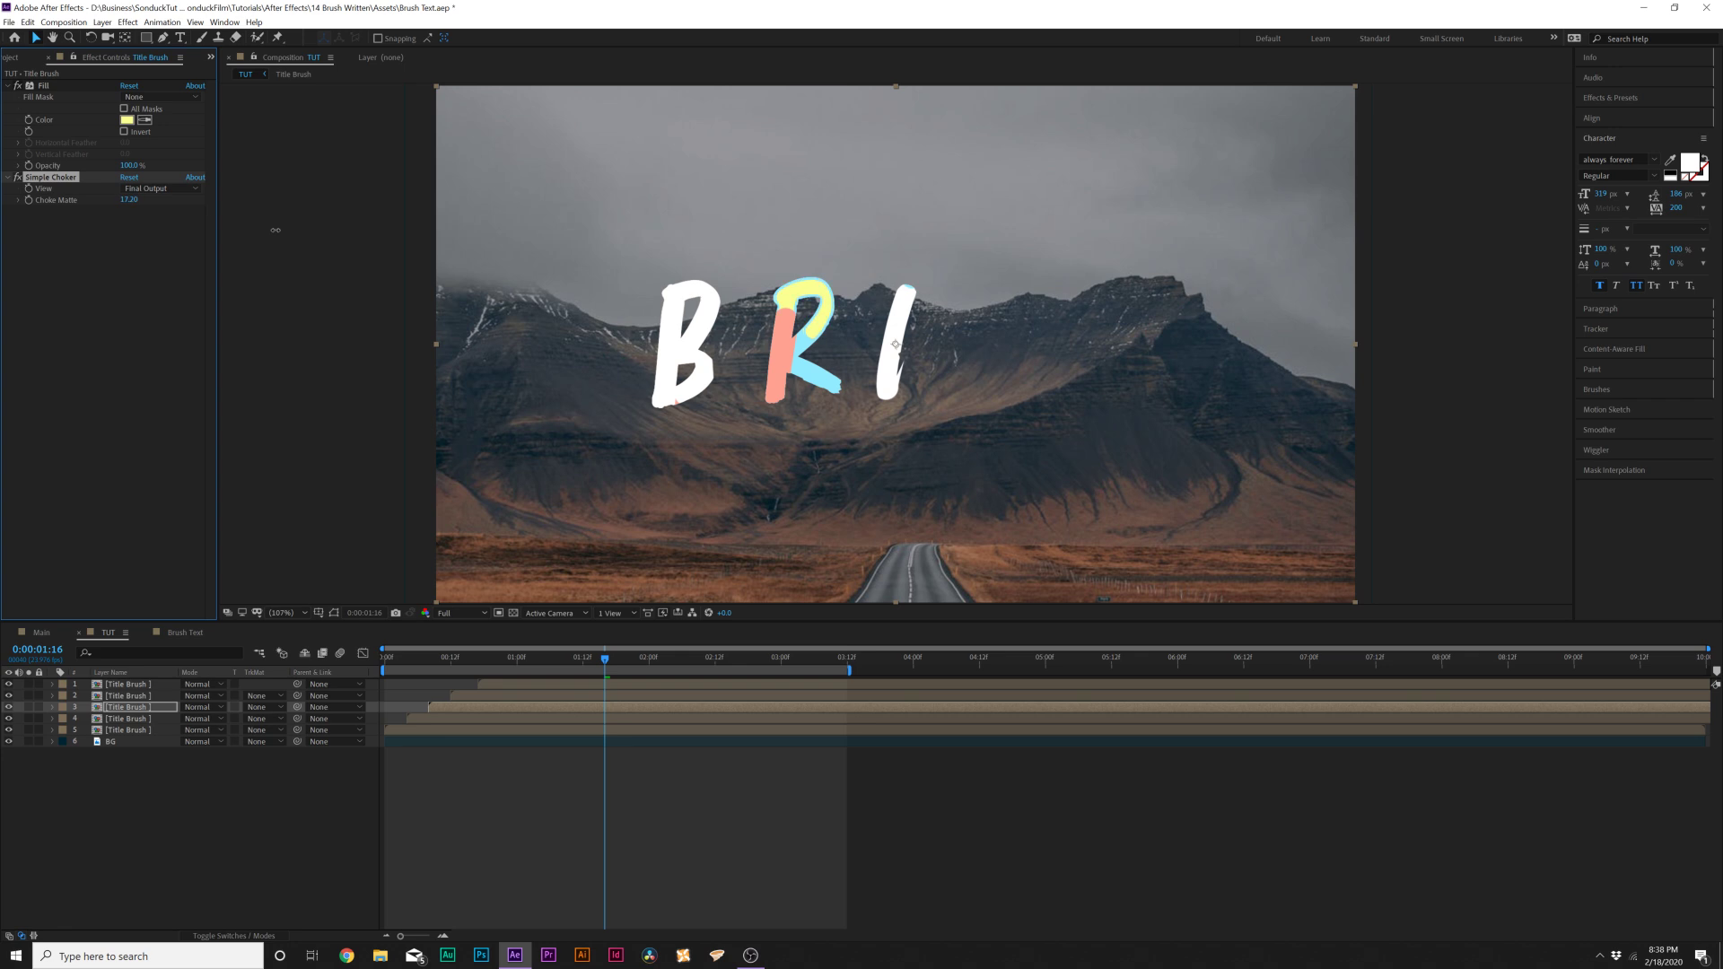
drag(275, 230, 239, 229)
click(720, 779)
key(space)
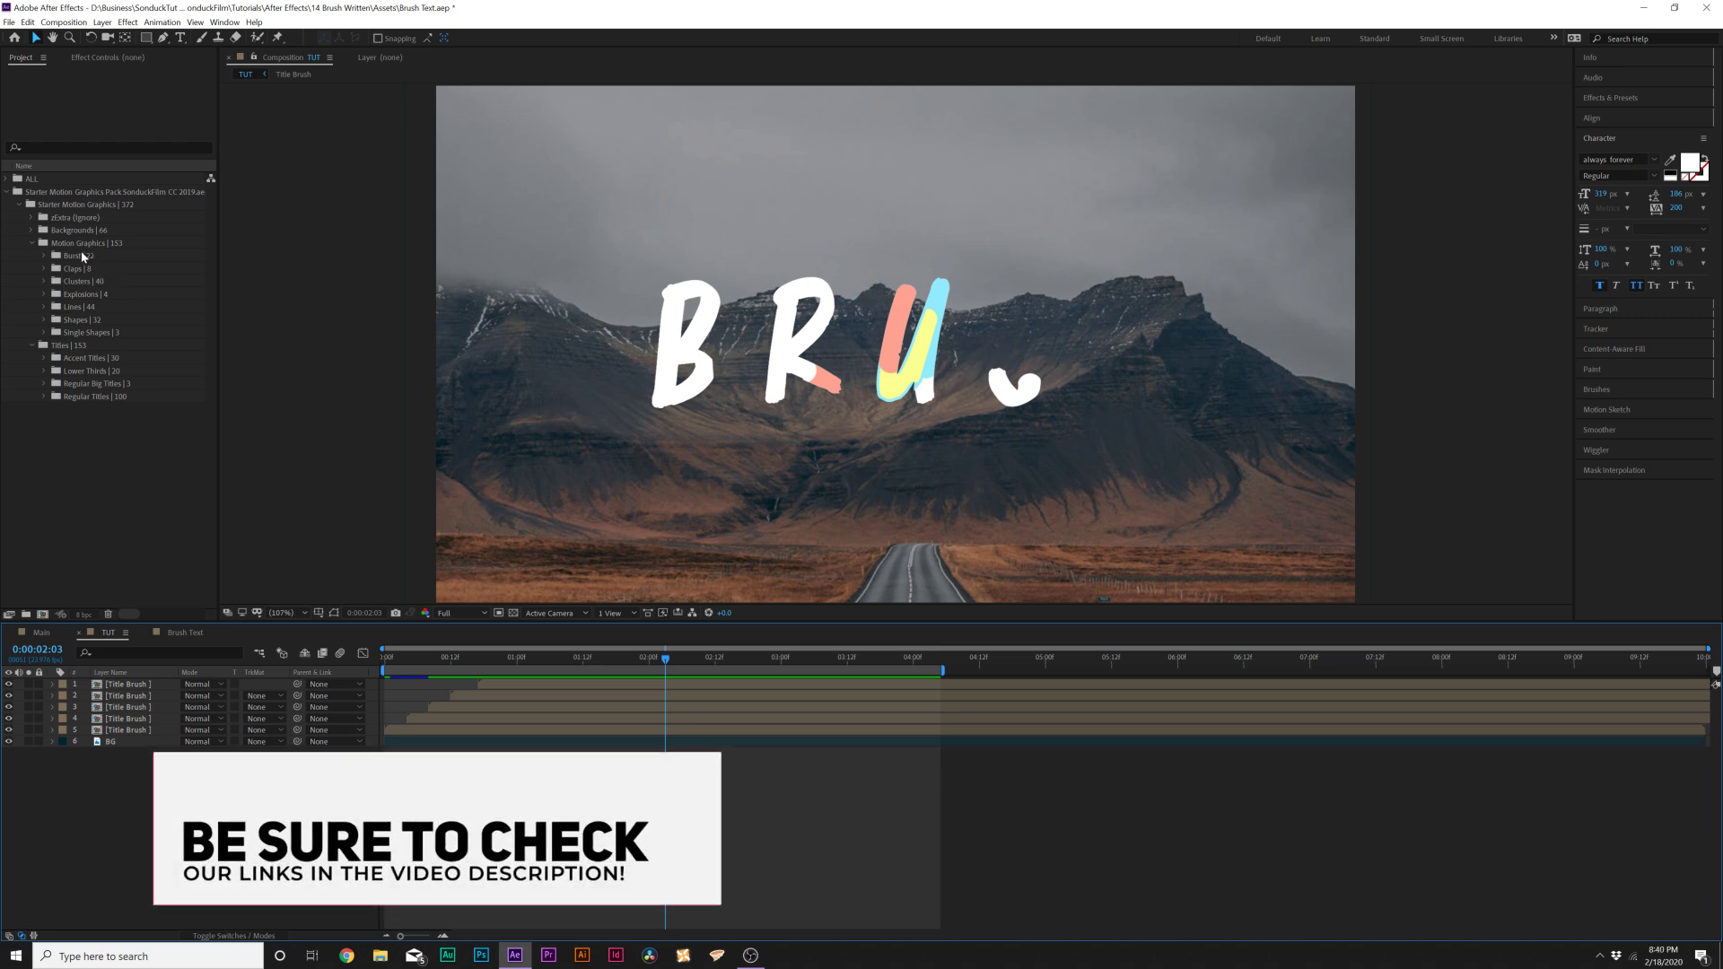
Add Cluster 26 from Motion Graphics > Clusters as the top layer and preview it
click(44, 281)
scroll(81, 377, down, 3)
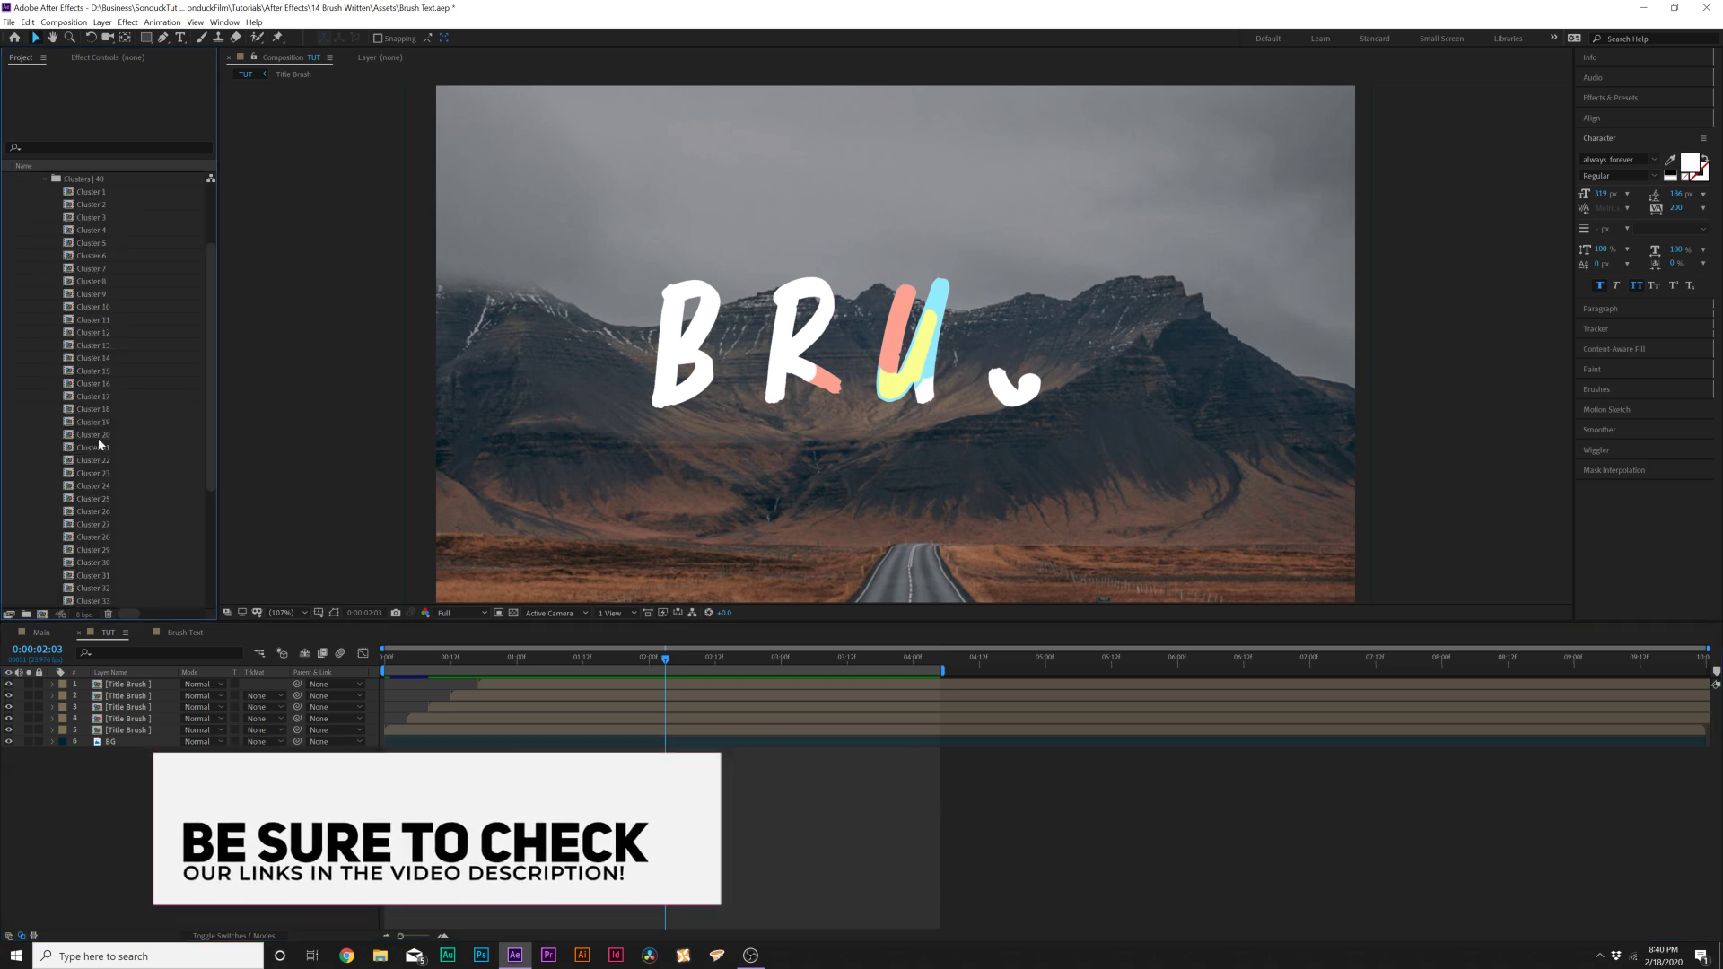
click(106, 512)
drag(106, 512, 111, 687)
key(Home)
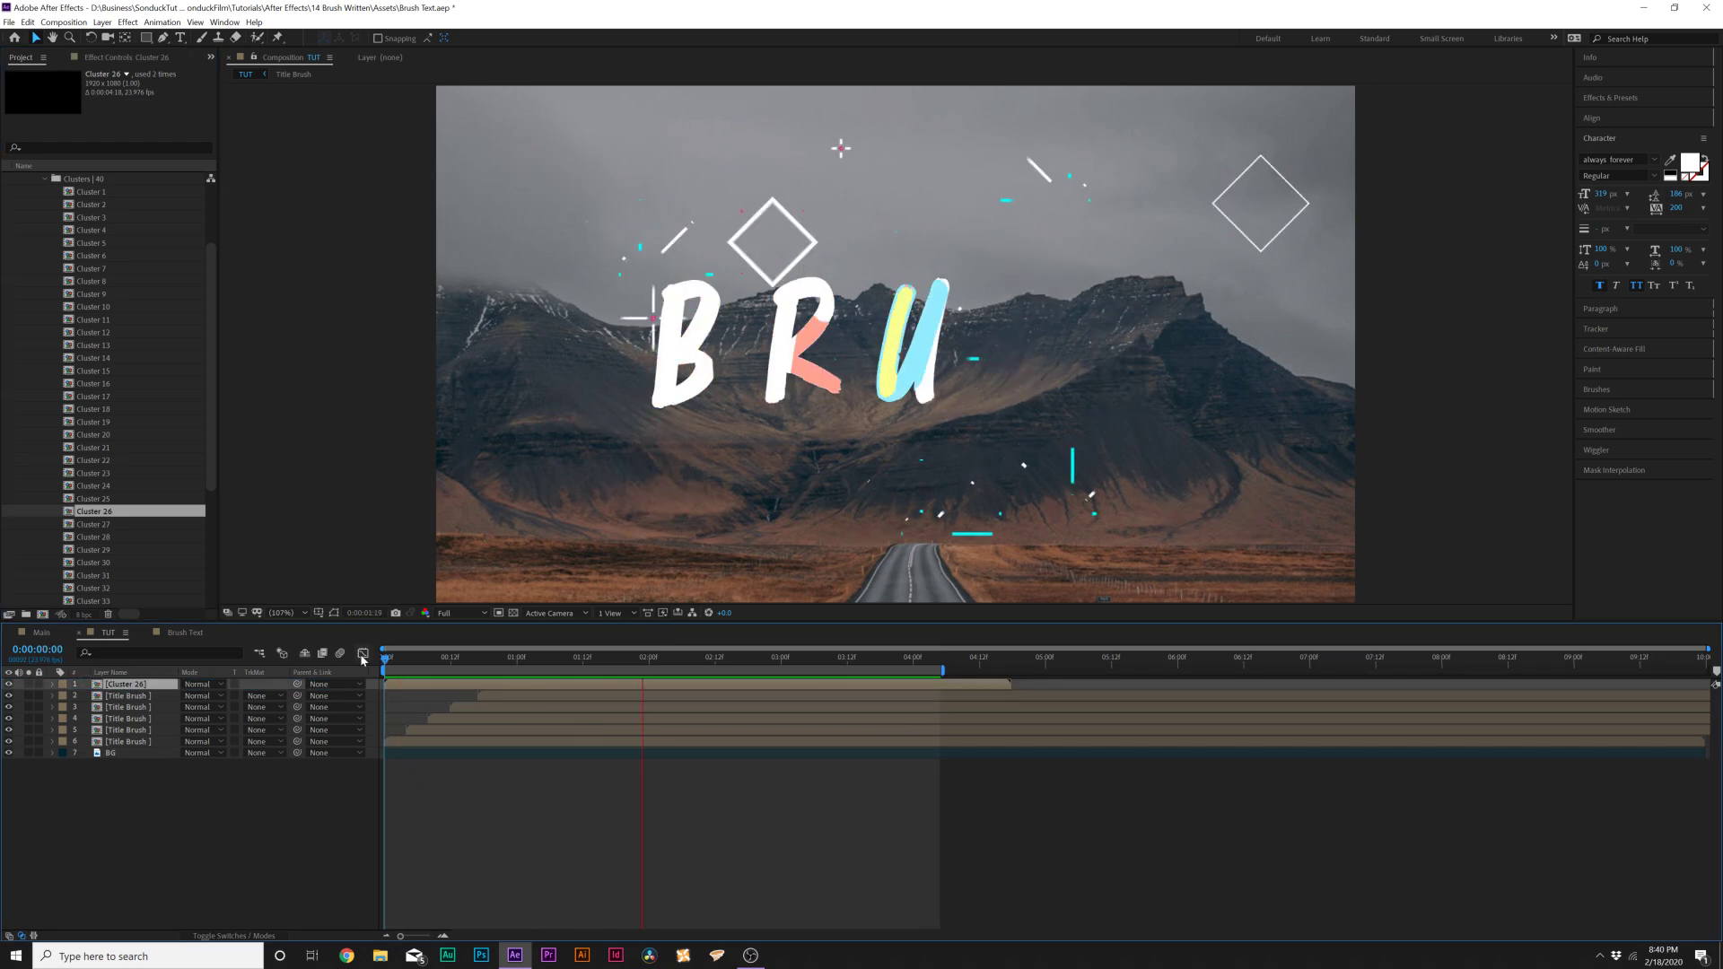
scroll(54, 369, up, 3)
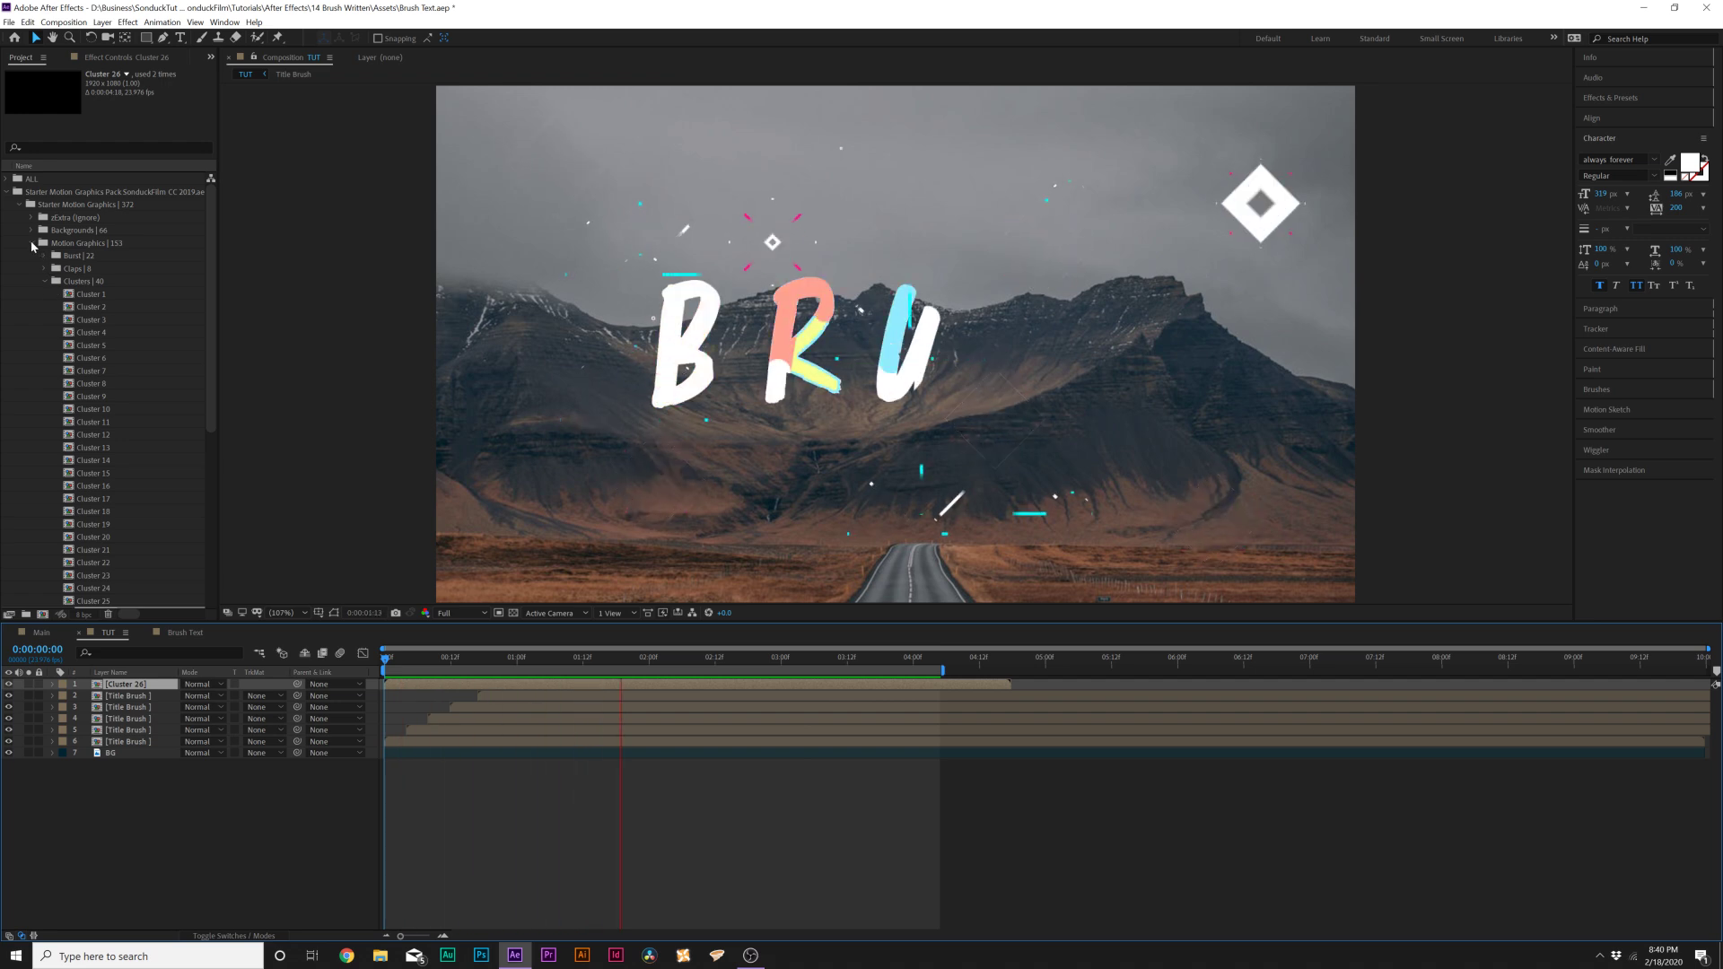
click(31, 243)
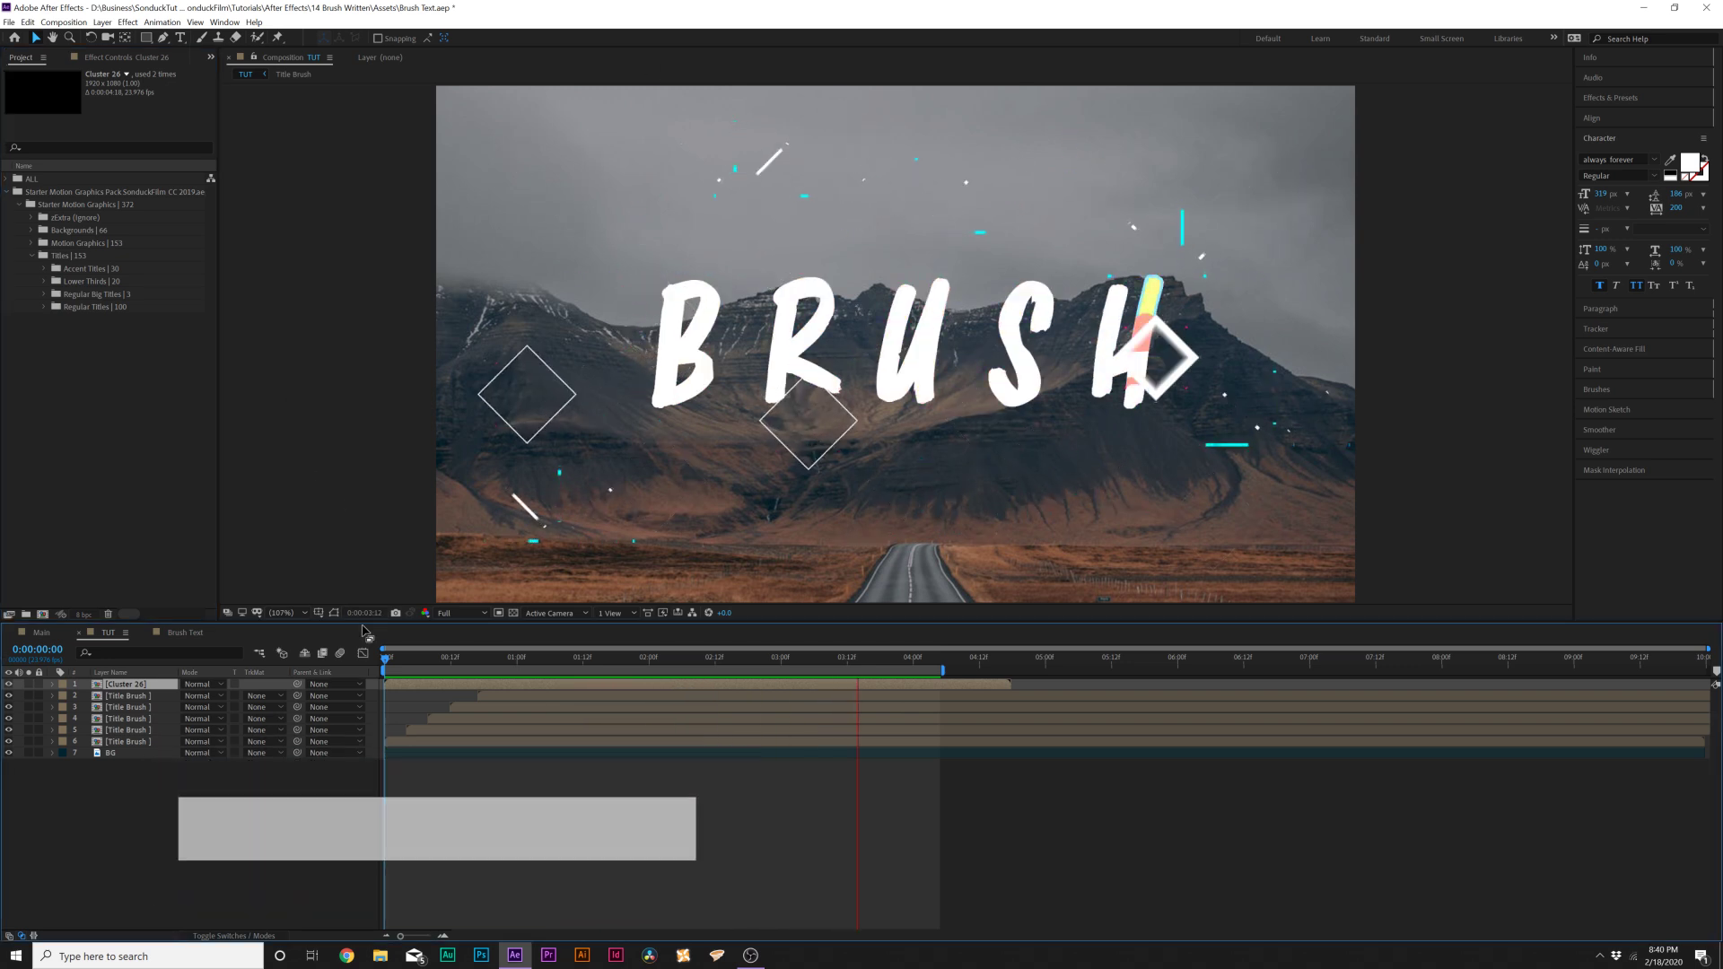
click(111, 753)
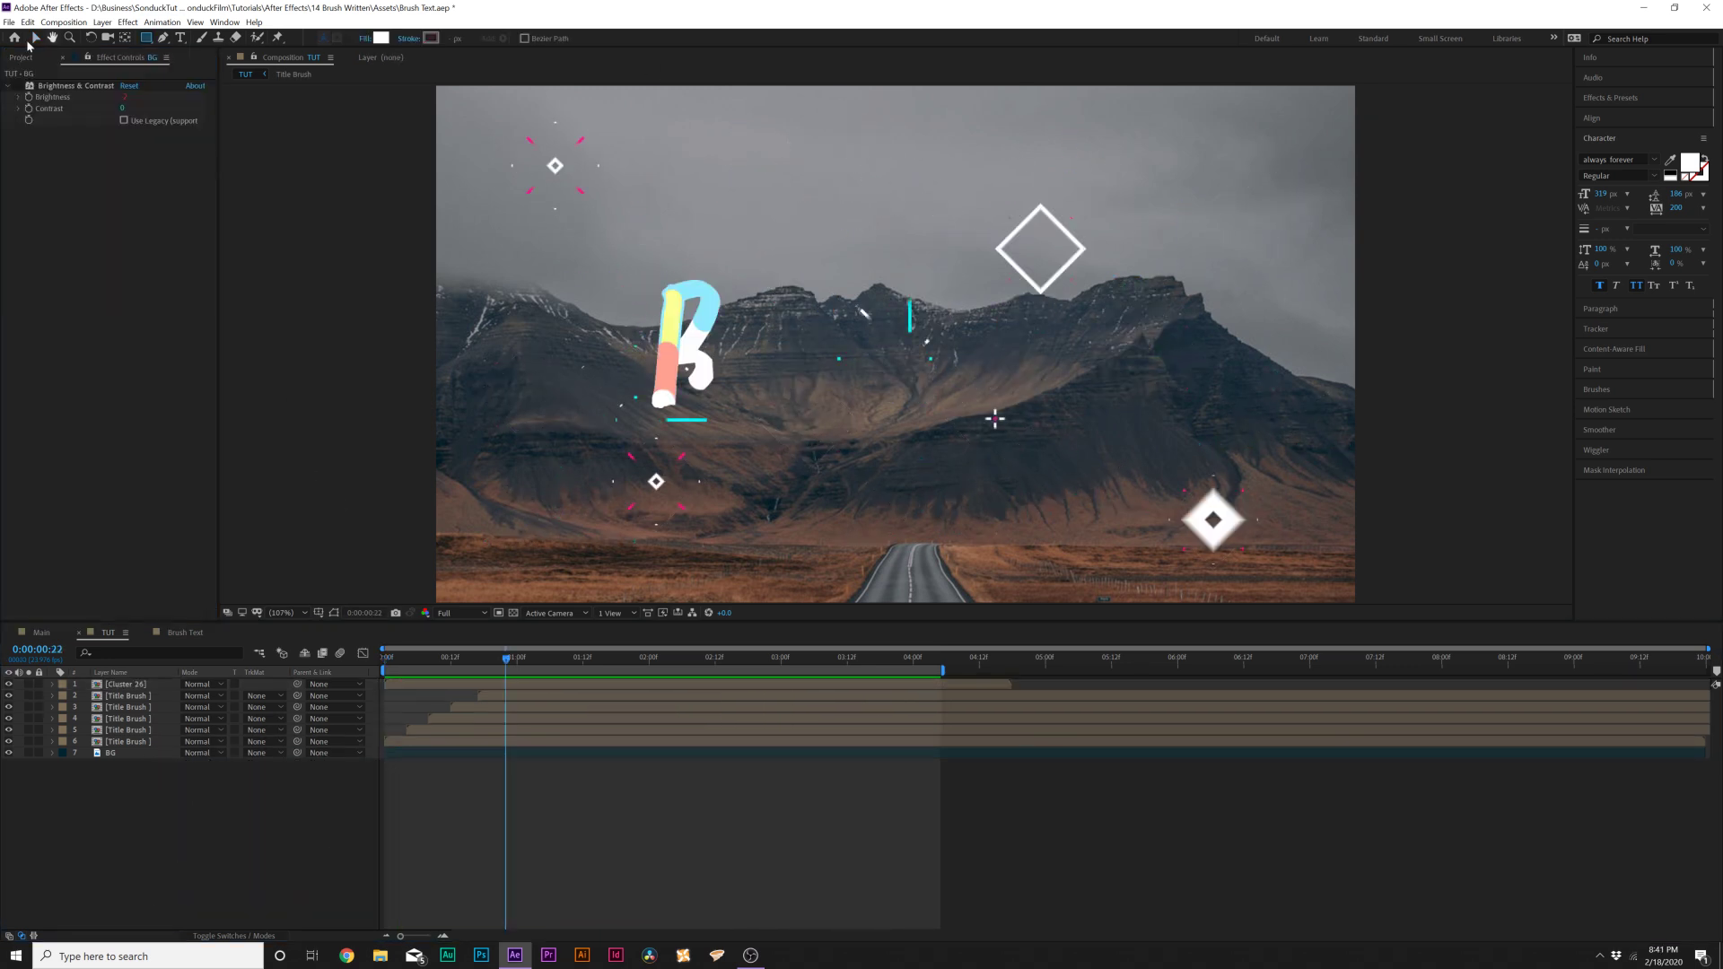
Draw a white rectangle band across the top of the frame at 100% view
click(145, 38)
key(slash)
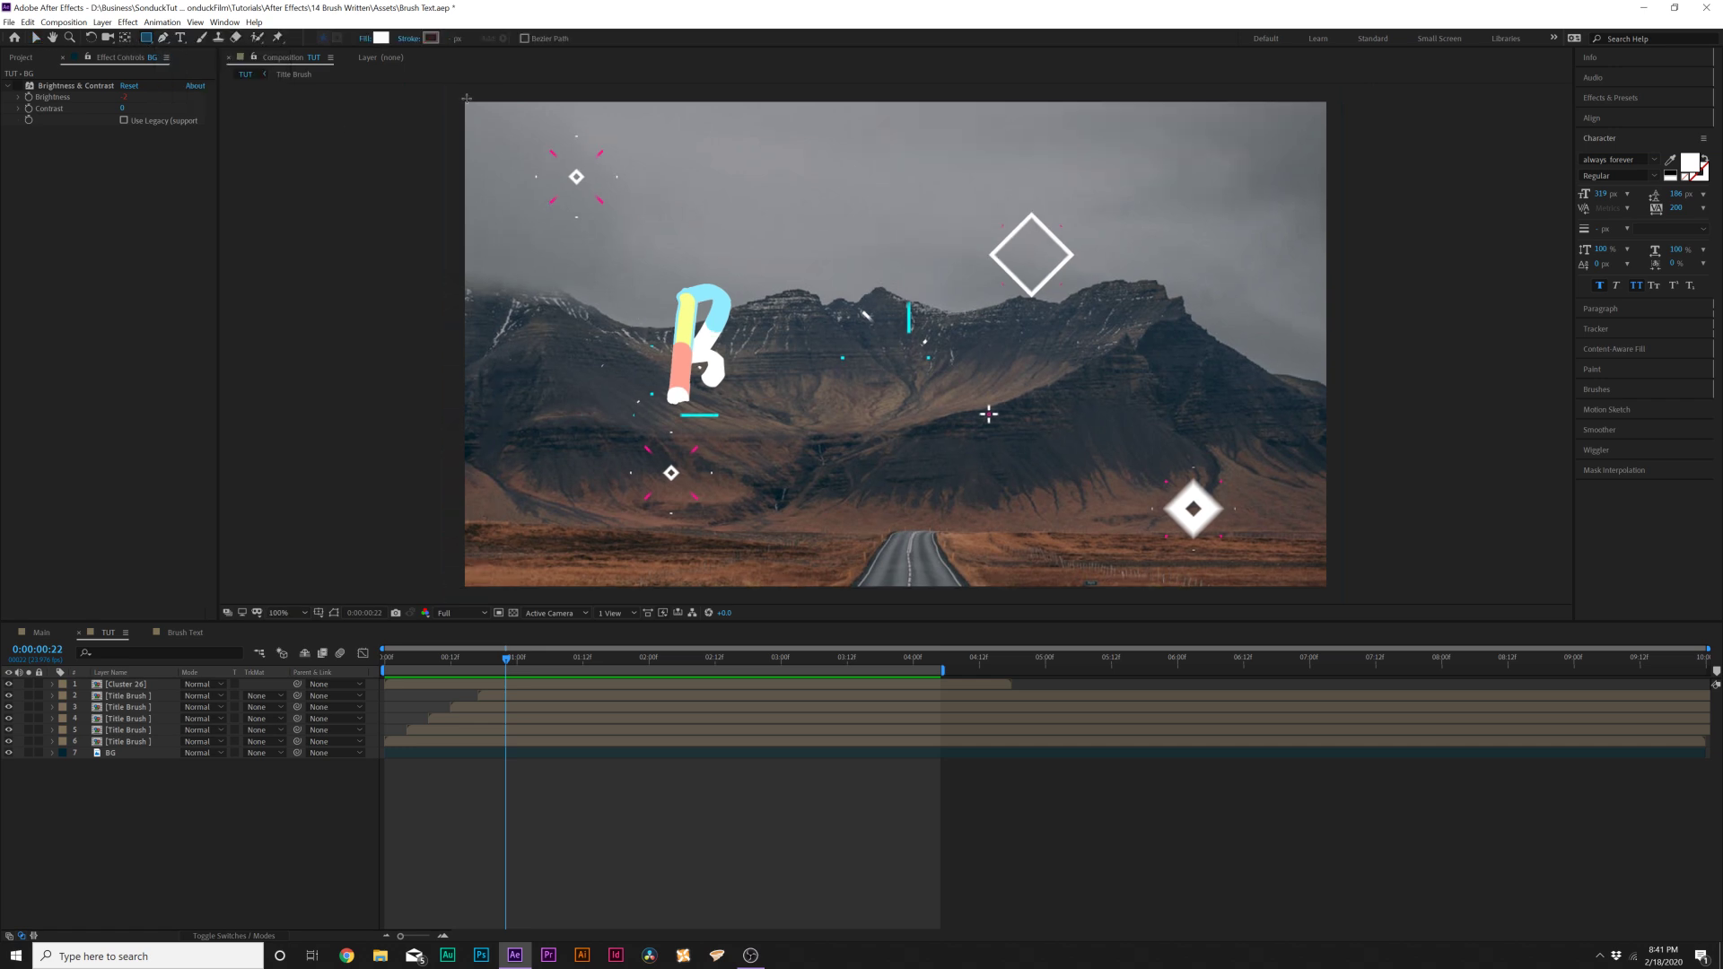
drag(459, 105, 1361, 194)
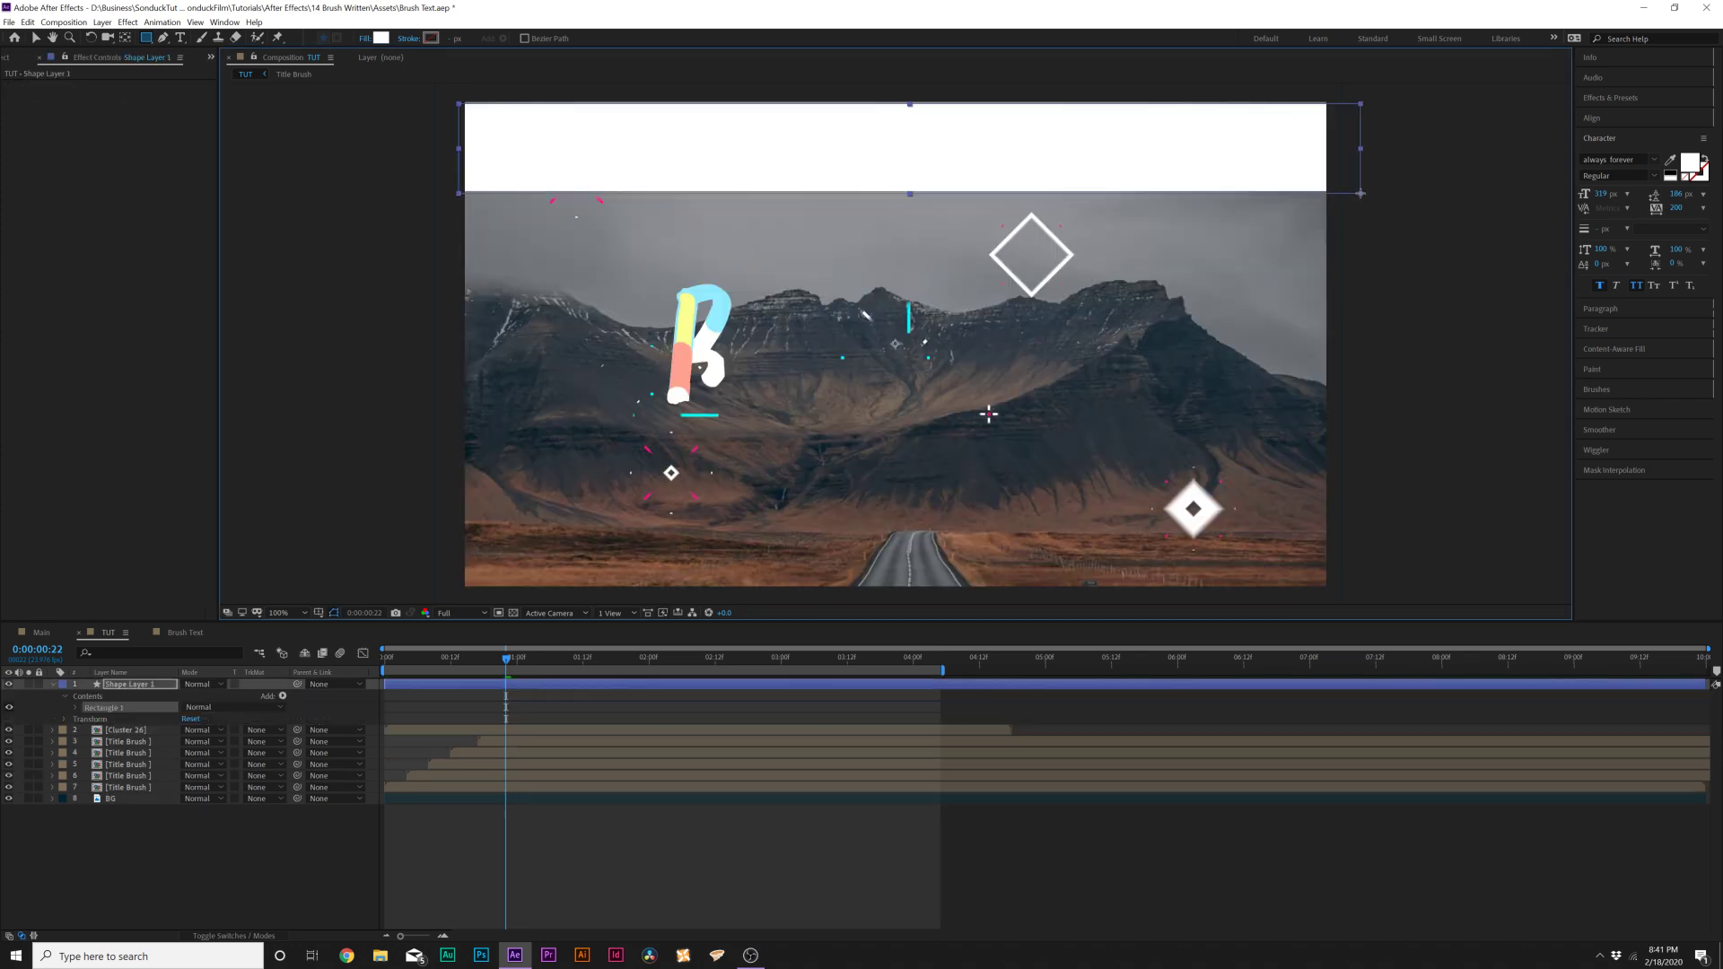
Keyframe the band's Position from above the frame at 0 to below it at frame 16, then duplicate it
drag(398, 662, 357, 668)
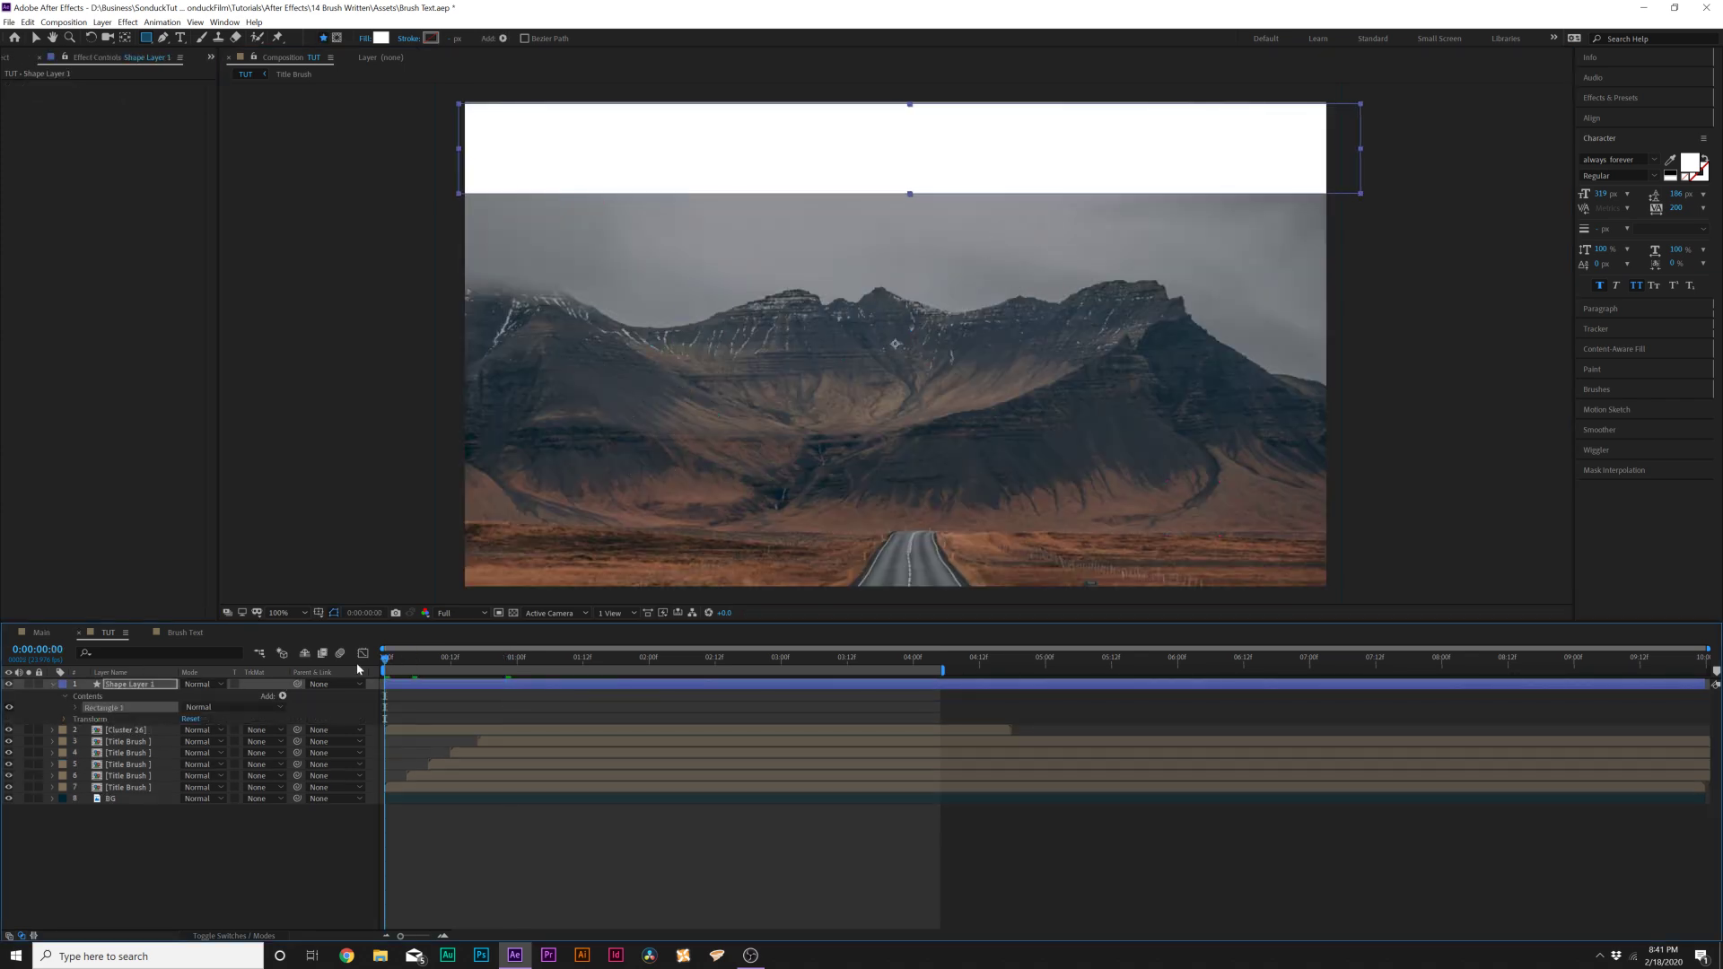
key(p)
click(86, 696)
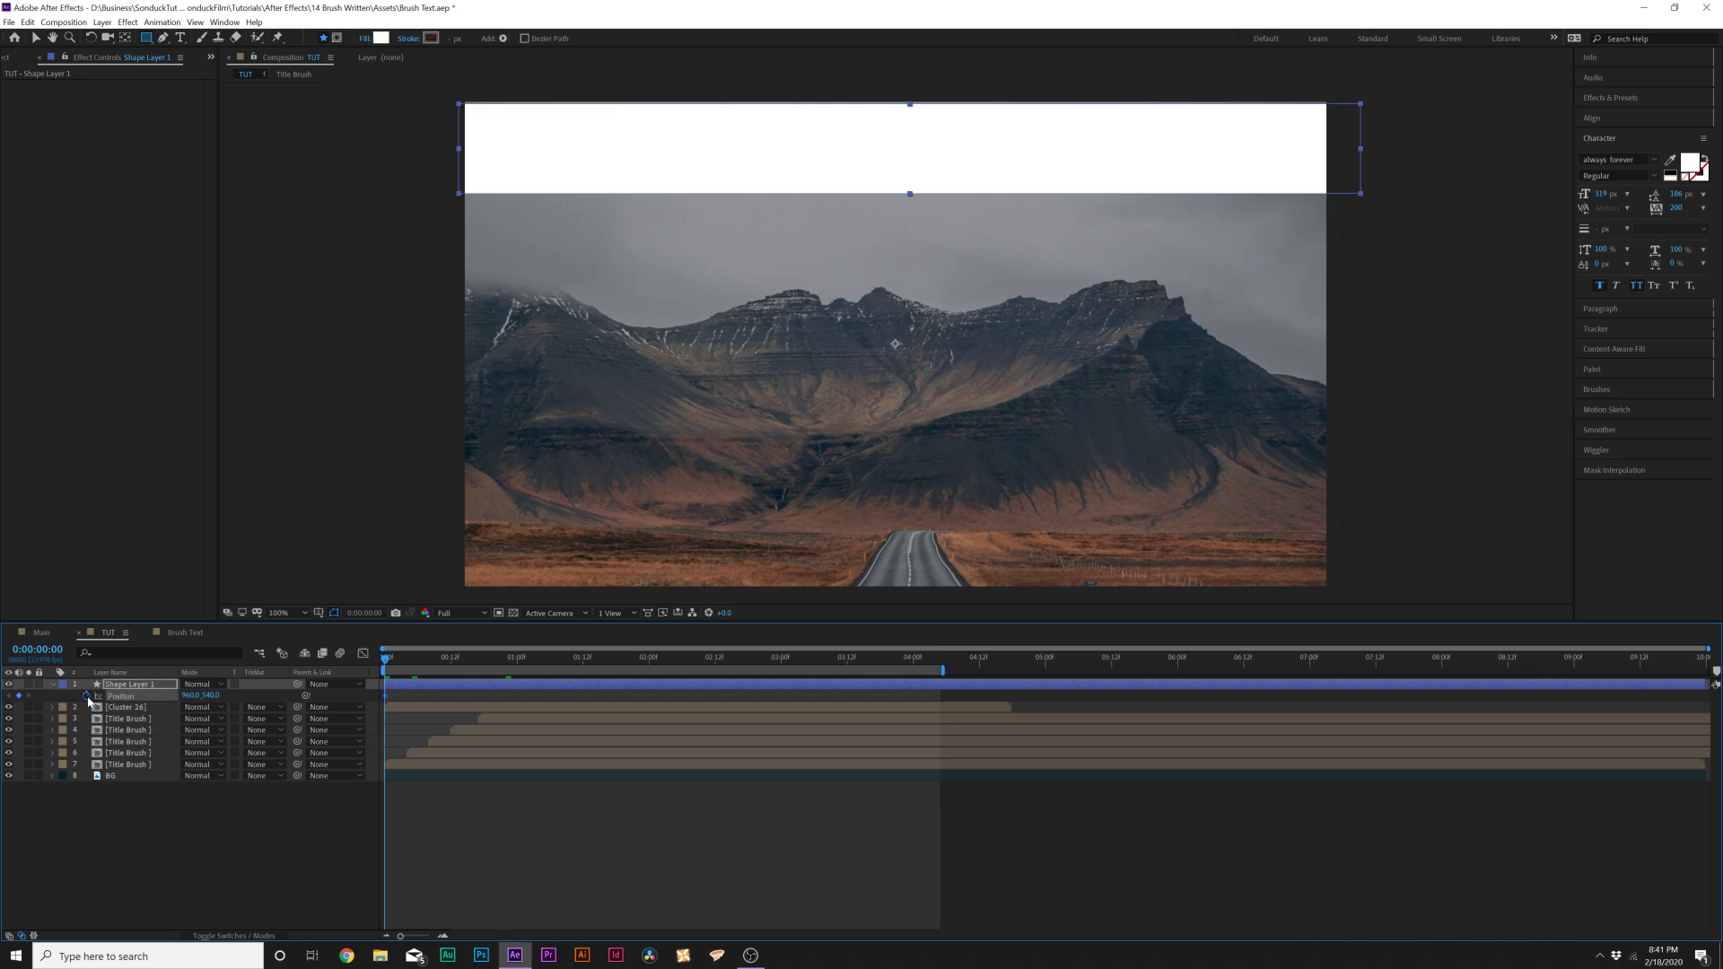
drag(208, 697, 83, 682)
mouse_move(407, 665)
mouse_down()
mouse_move(504, 664)
mouse_move(473, 669)
mouse_up()
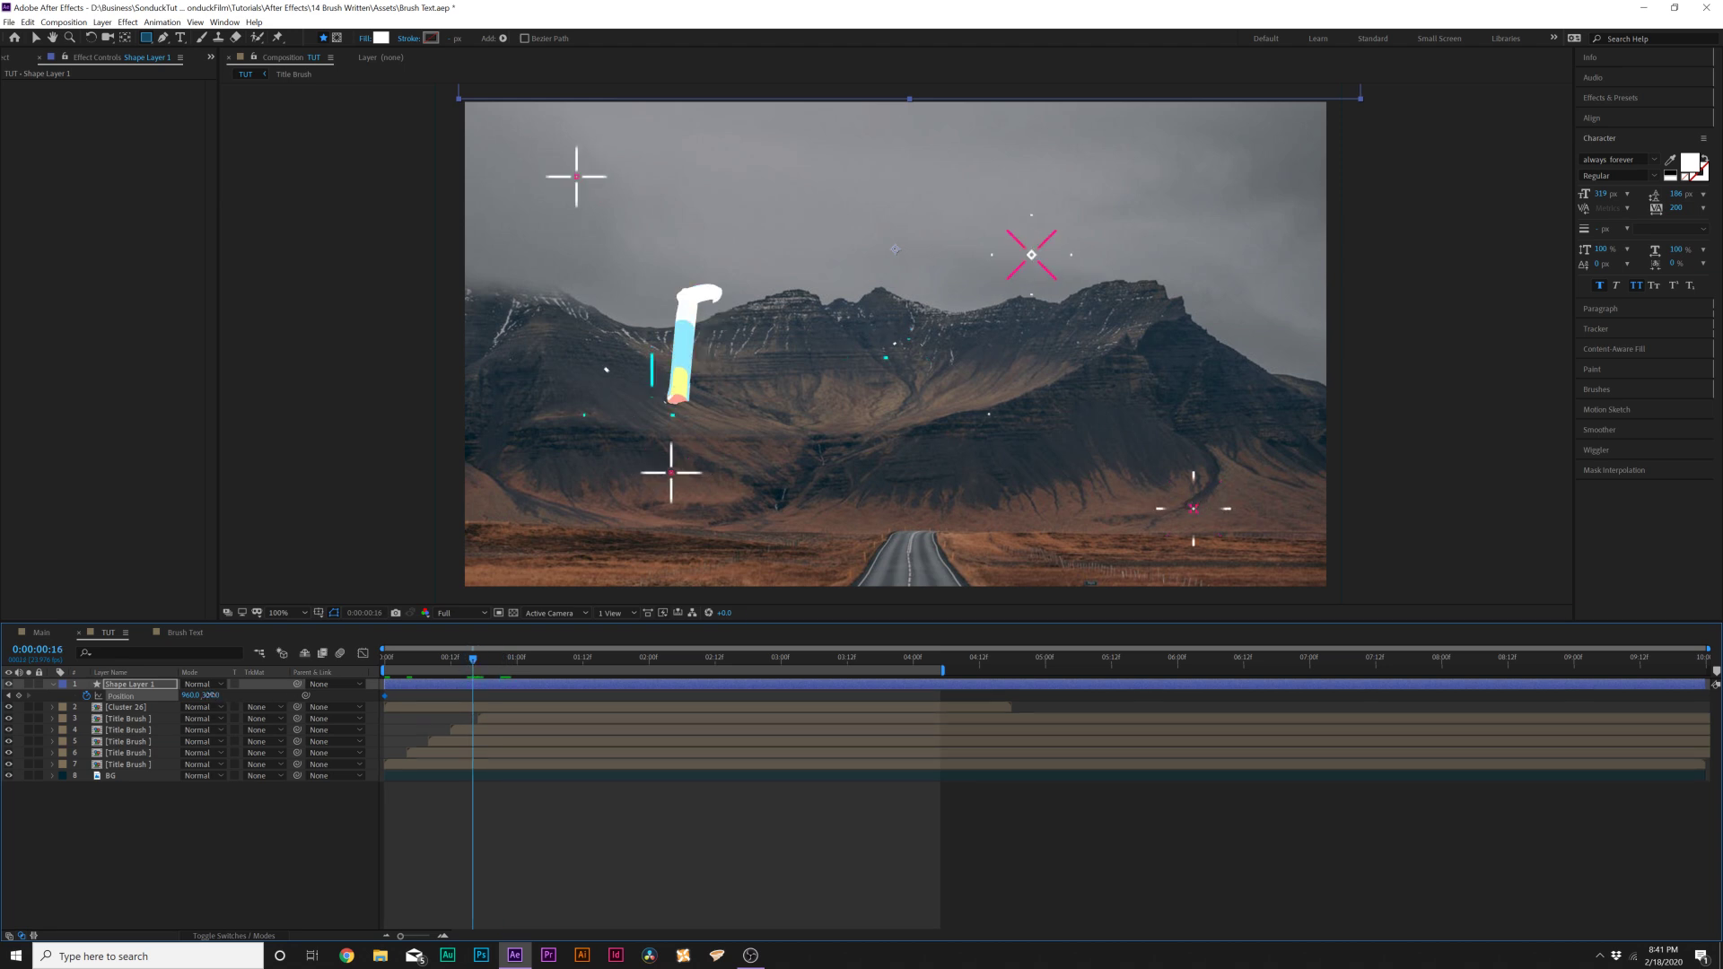
drag(211, 695, 1030, 743)
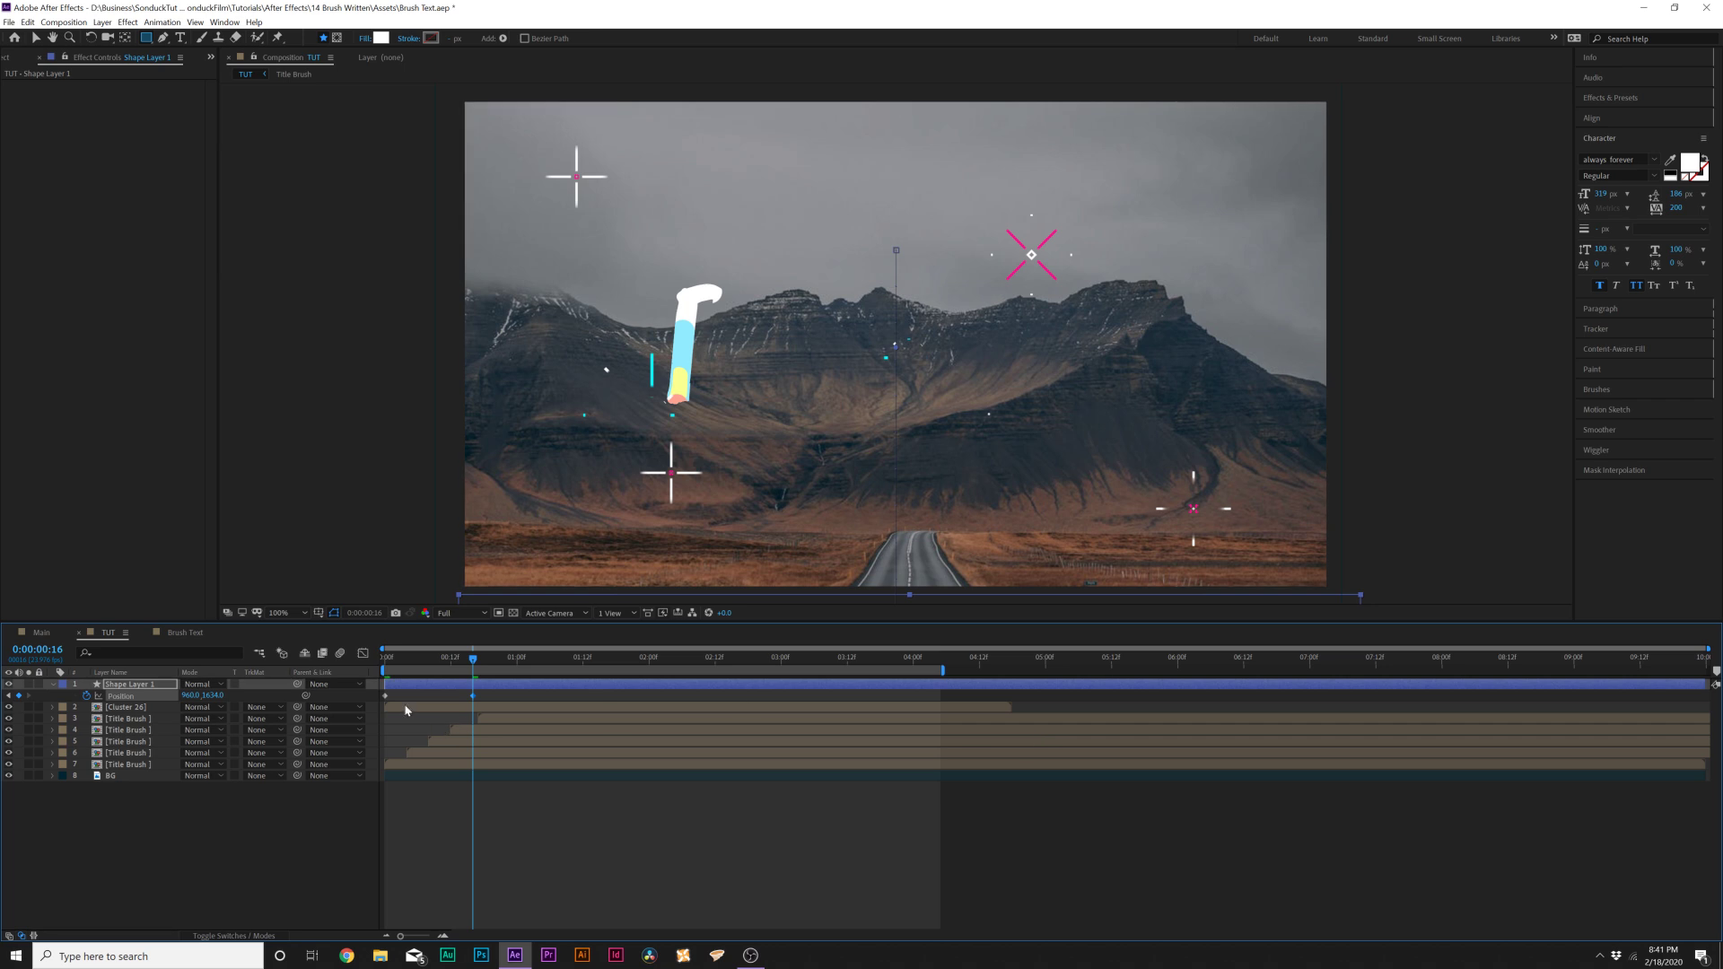
click(410, 688)
key(ctrl+d)
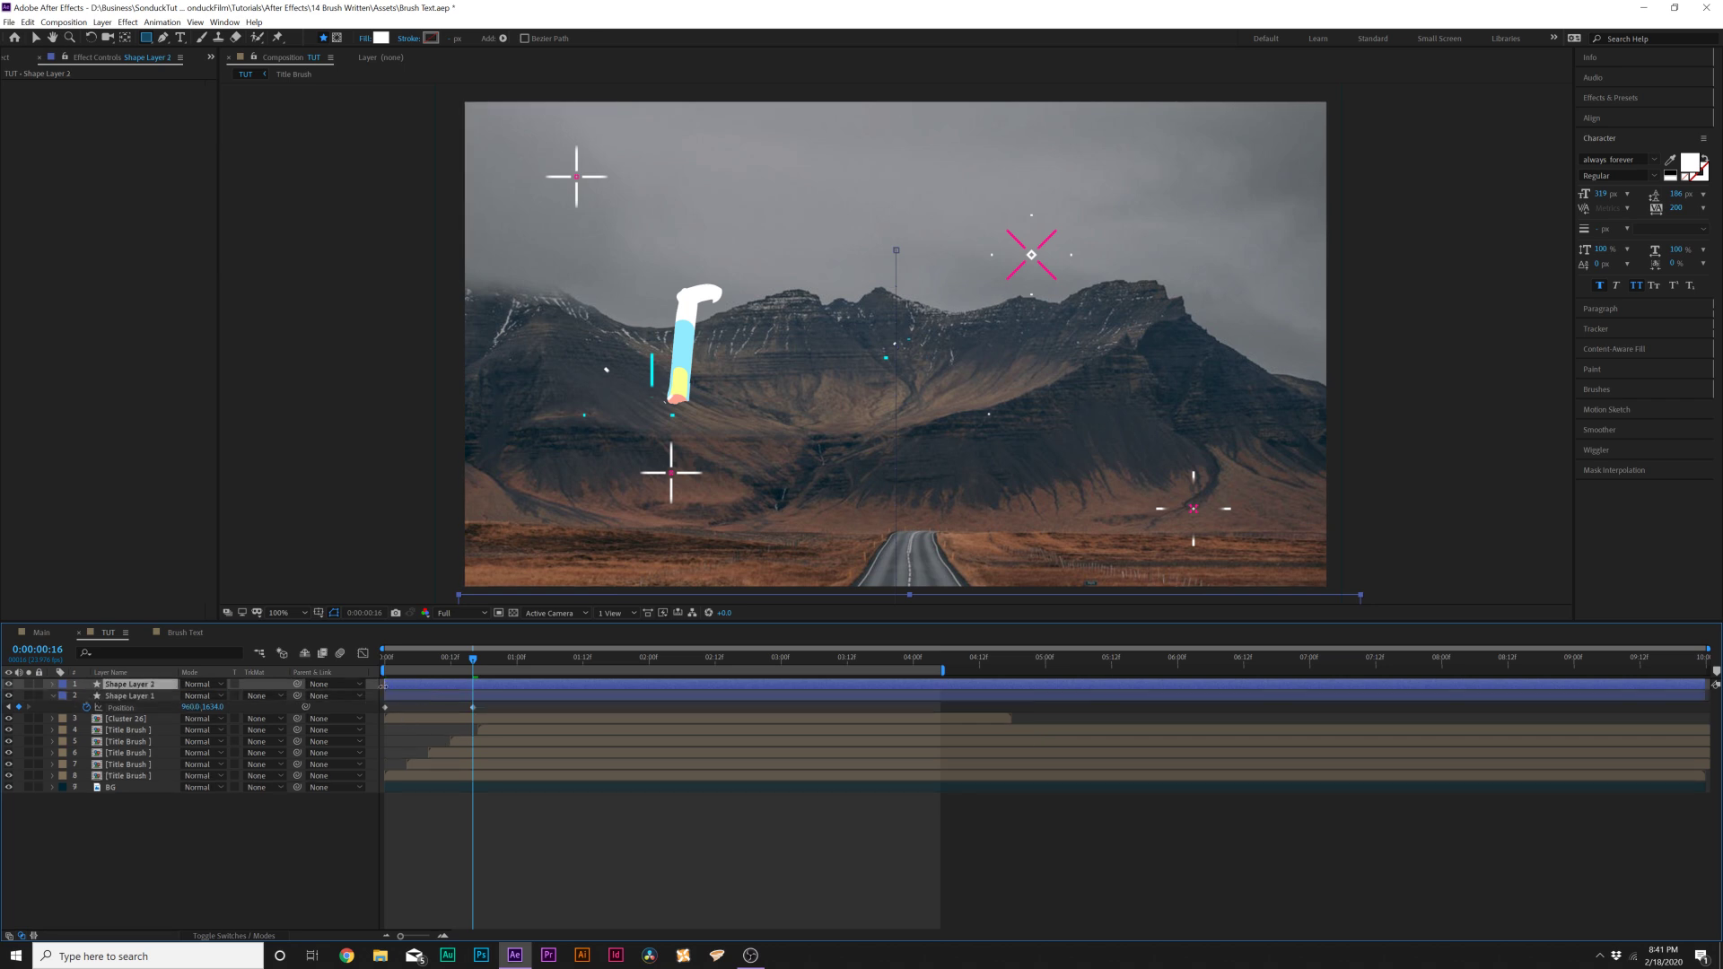
Delay Shape Layer 1 a few frames and give it a pale yellow fill sampled from the title
click(395, 698)
drag(396, 699, 408, 699)
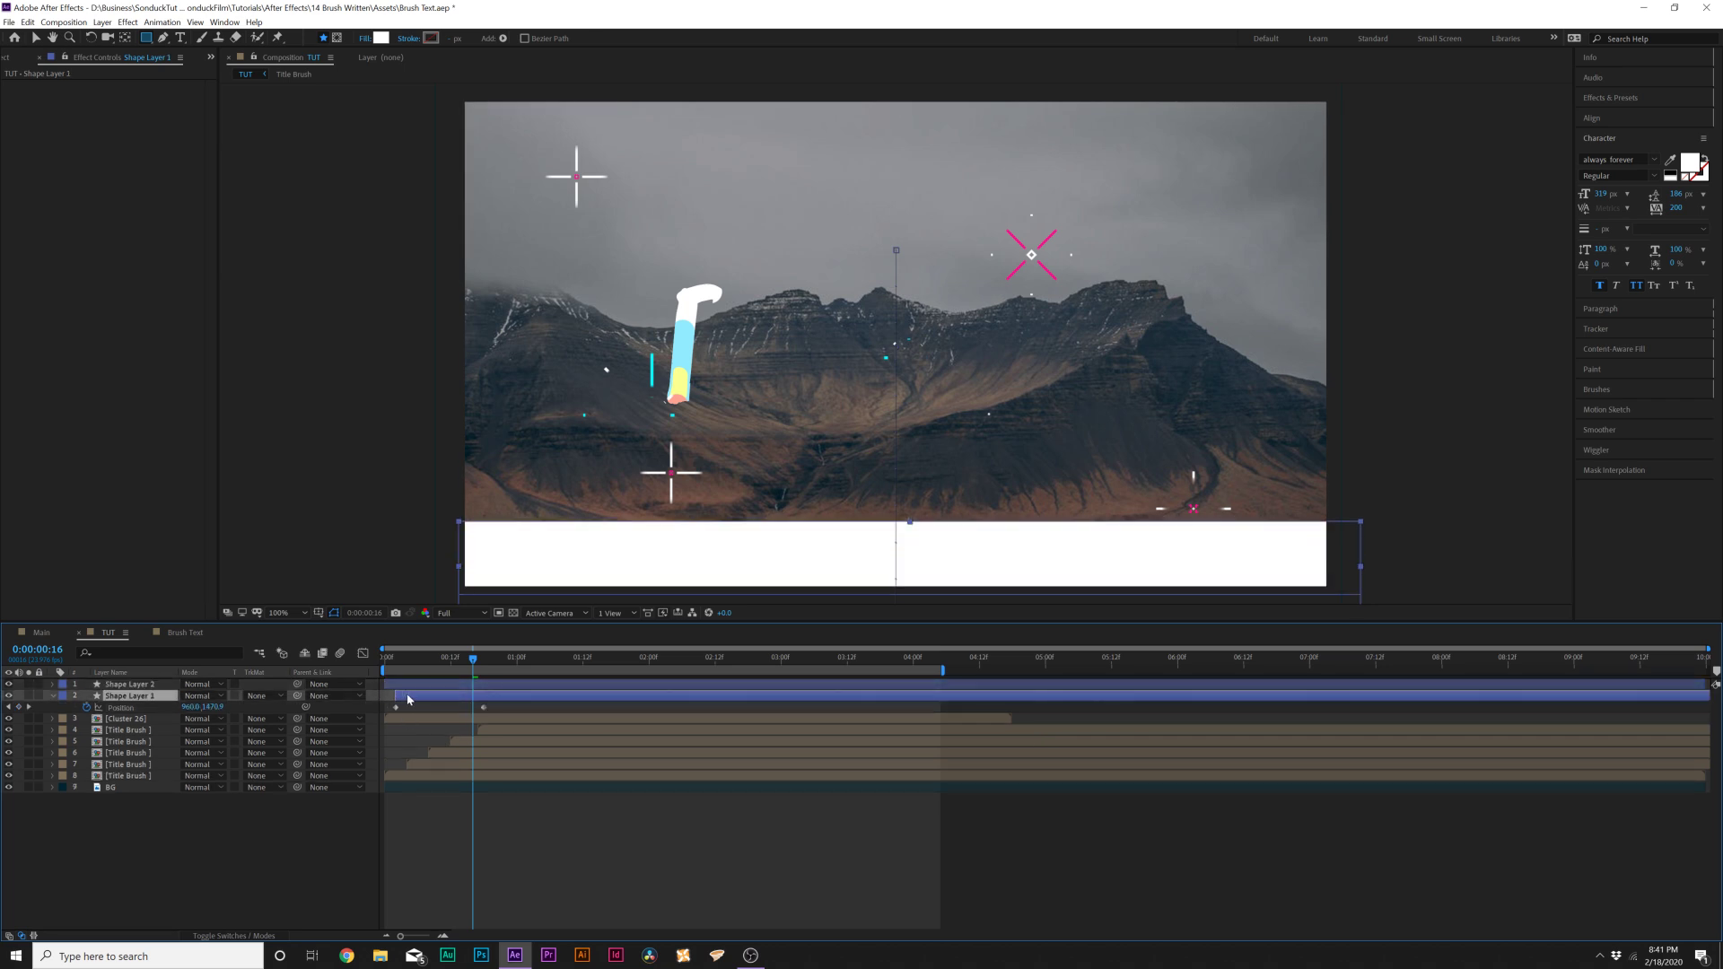
click(380, 39)
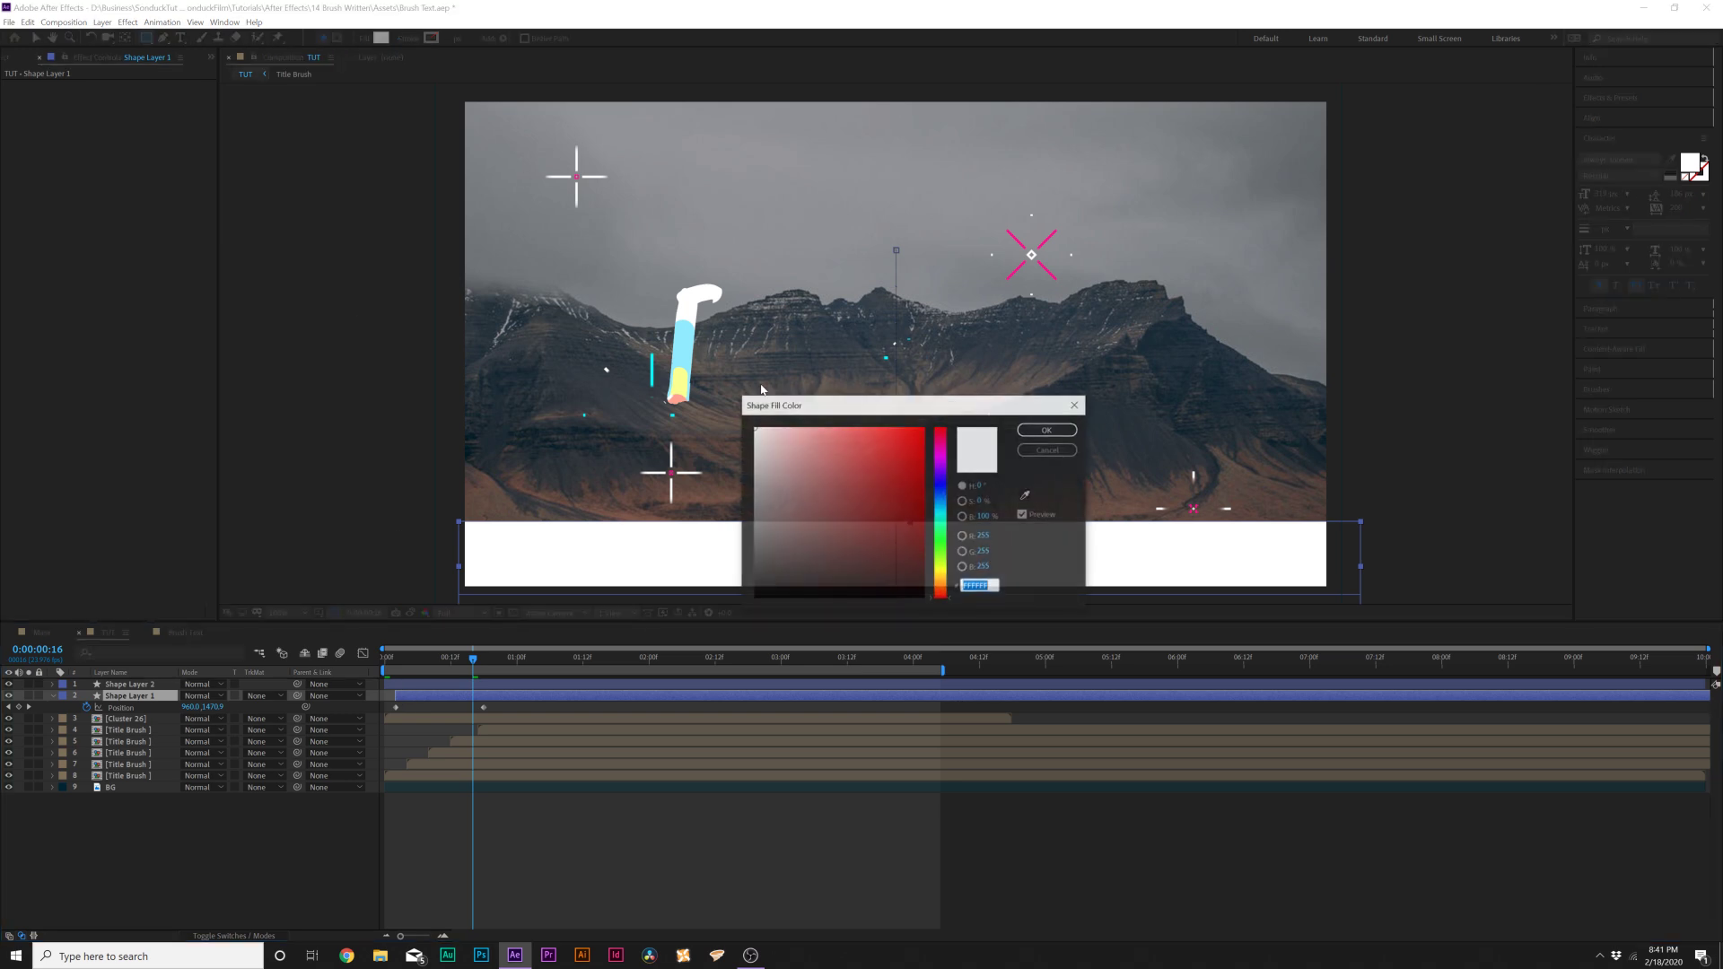
click(939, 572)
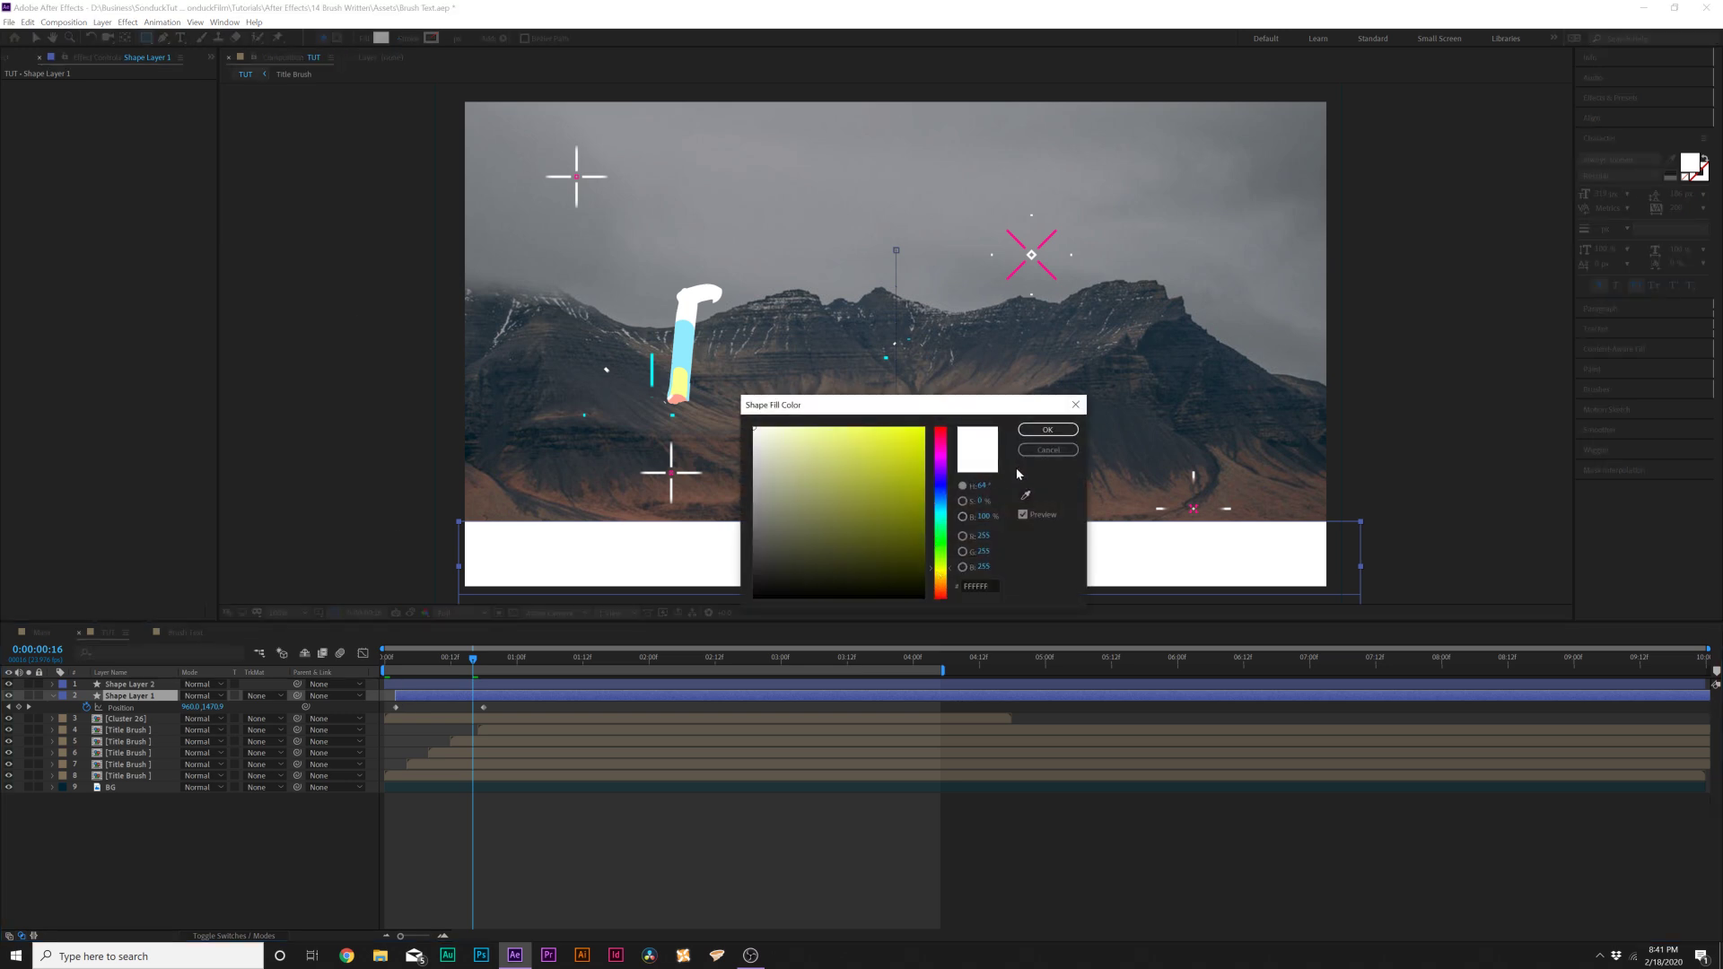
click(1026, 496)
click(679, 384)
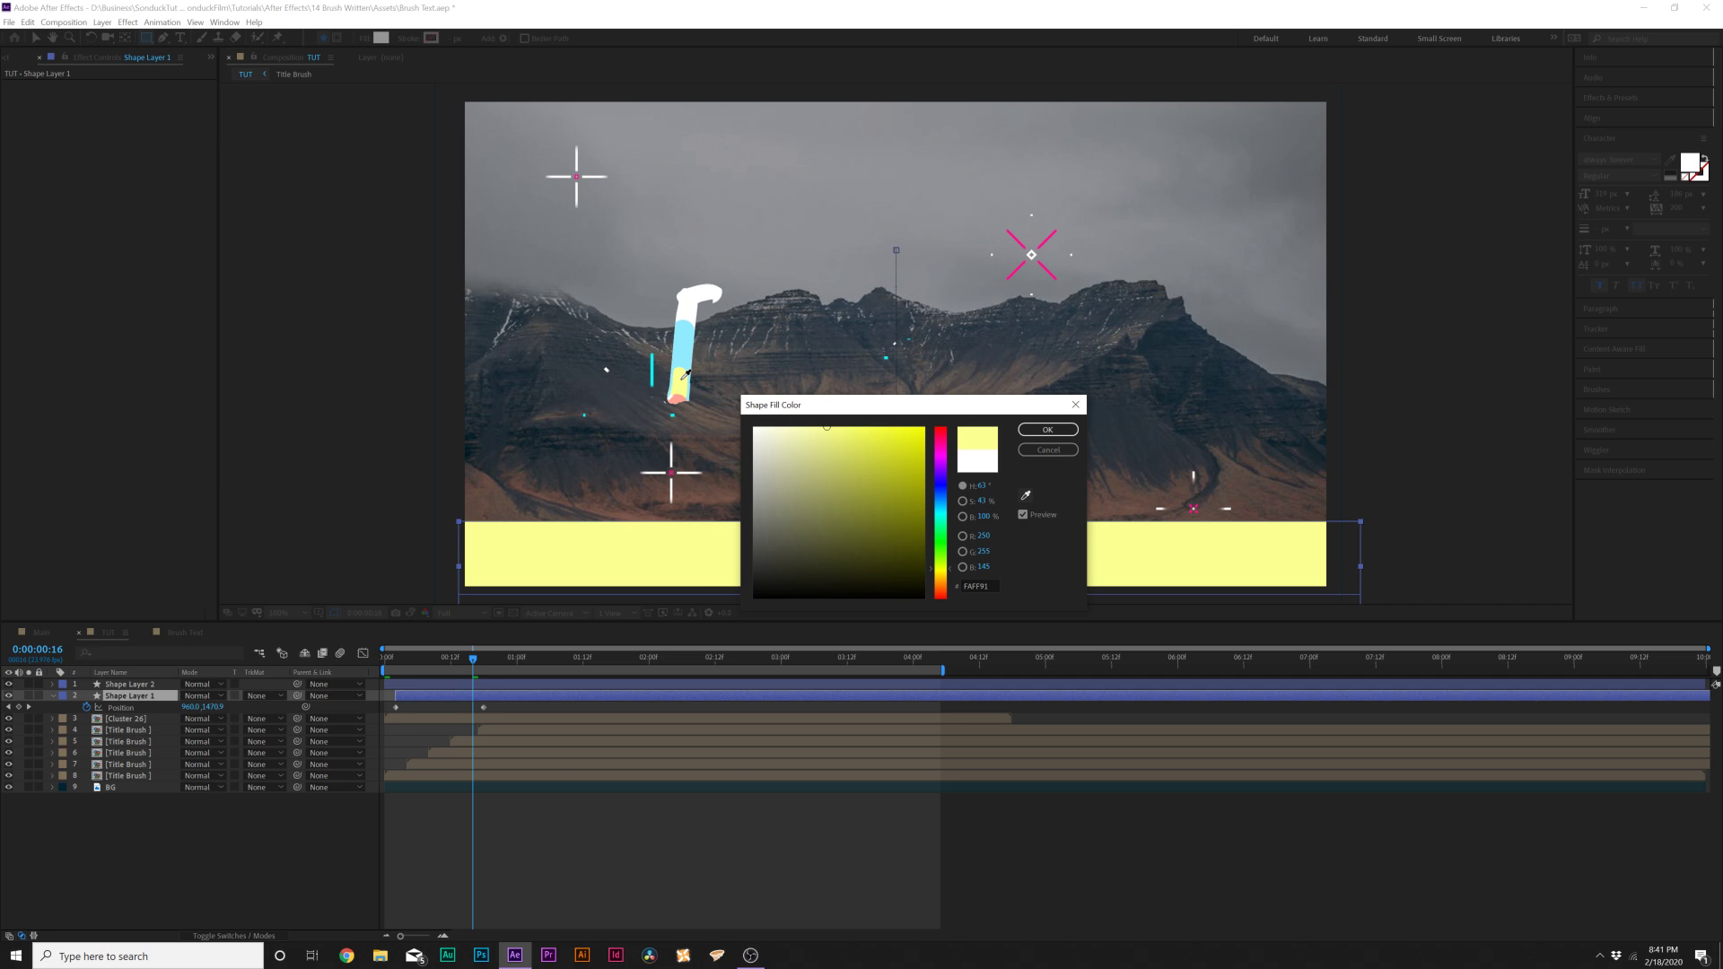
Duplicate the yellow band, delay Shape Layer 1 further, and fill it light blue from a brush stroke
click(1047, 429)
key(ctrl+d)
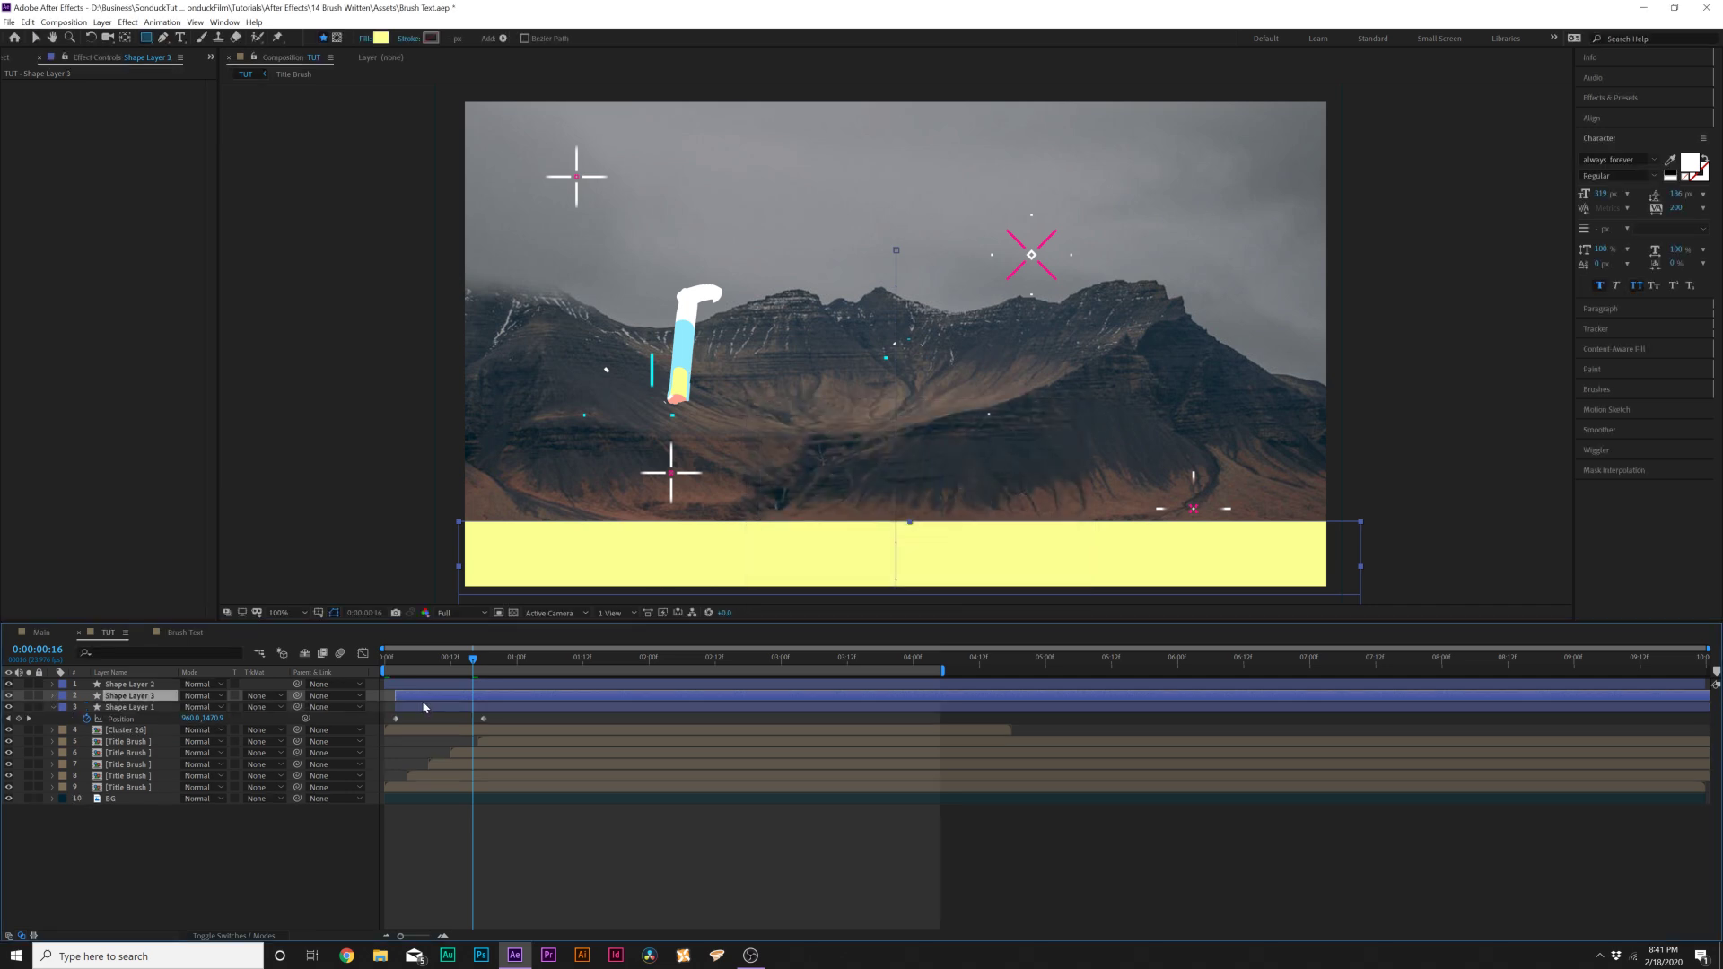
drag(420, 709, 431, 710)
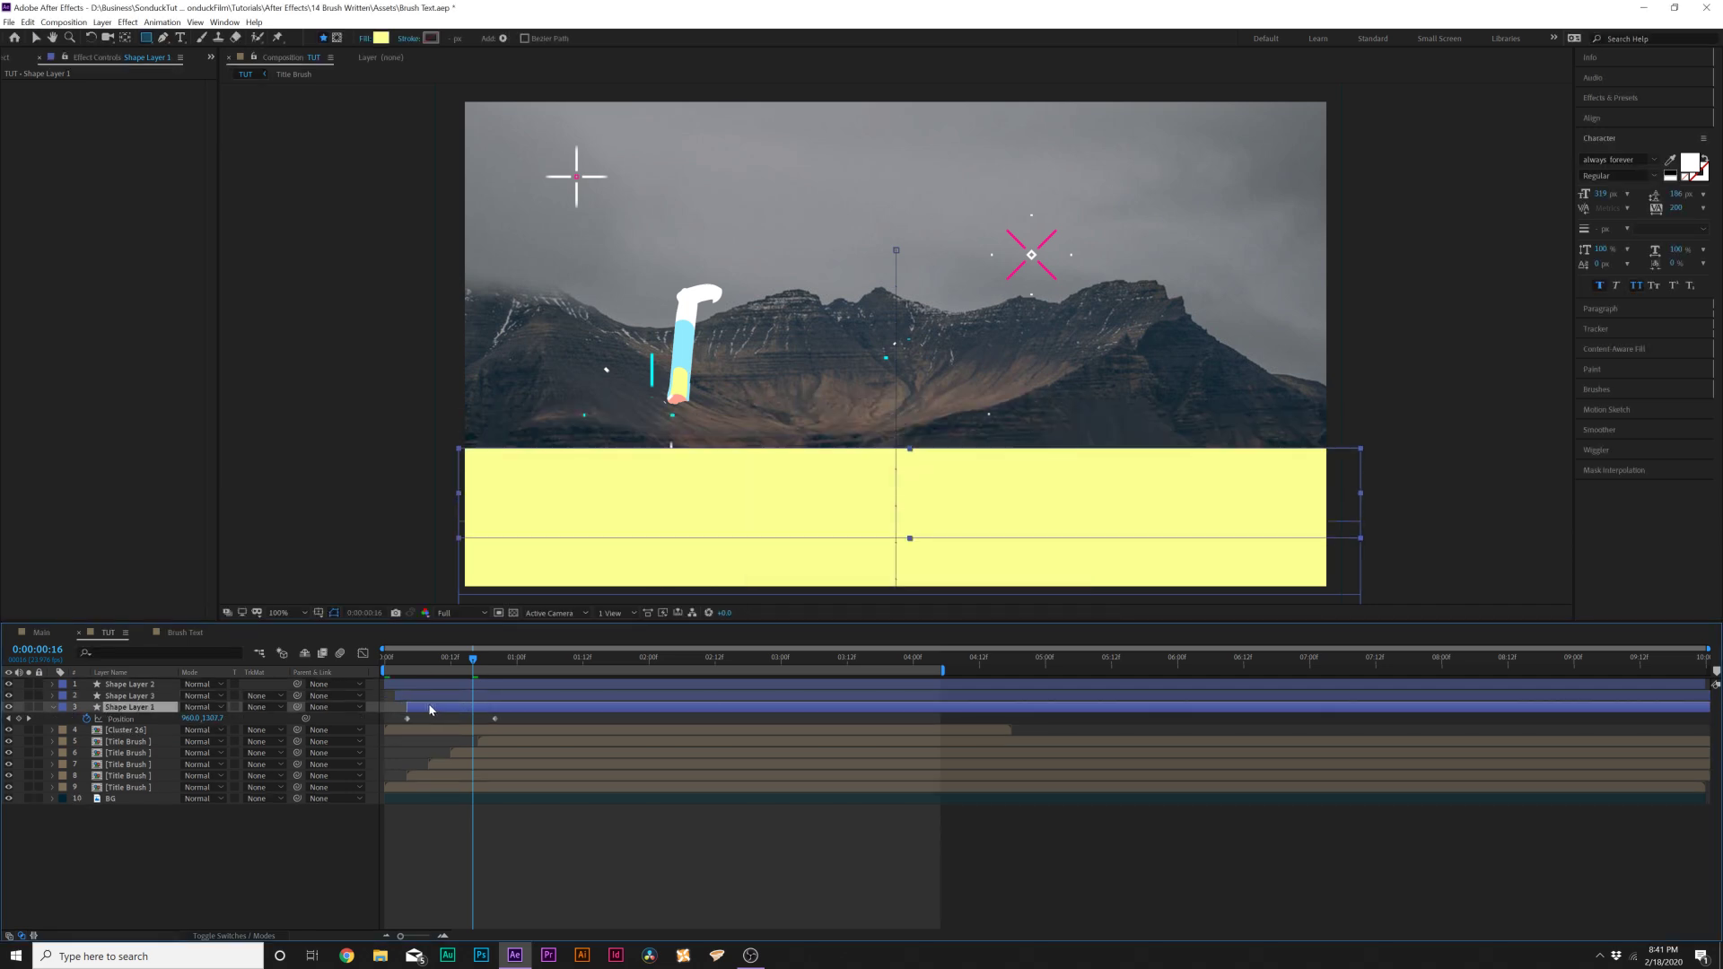
click(380, 38)
click(1026, 496)
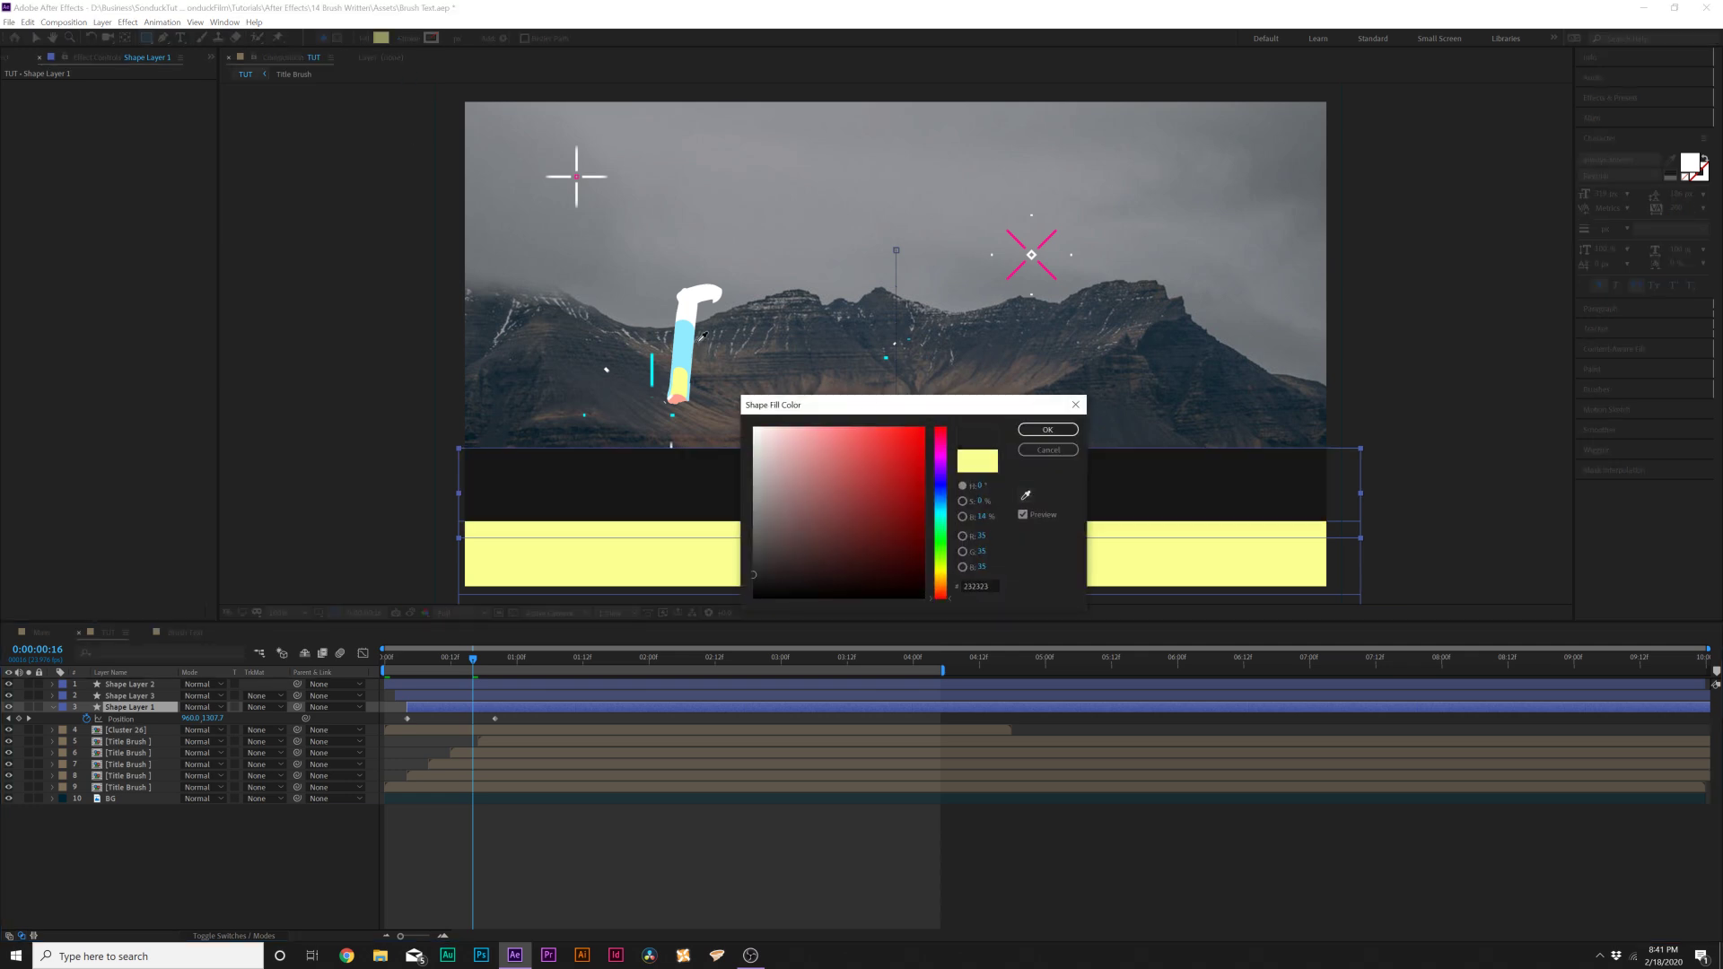
click(679, 342)
click(1043, 431)
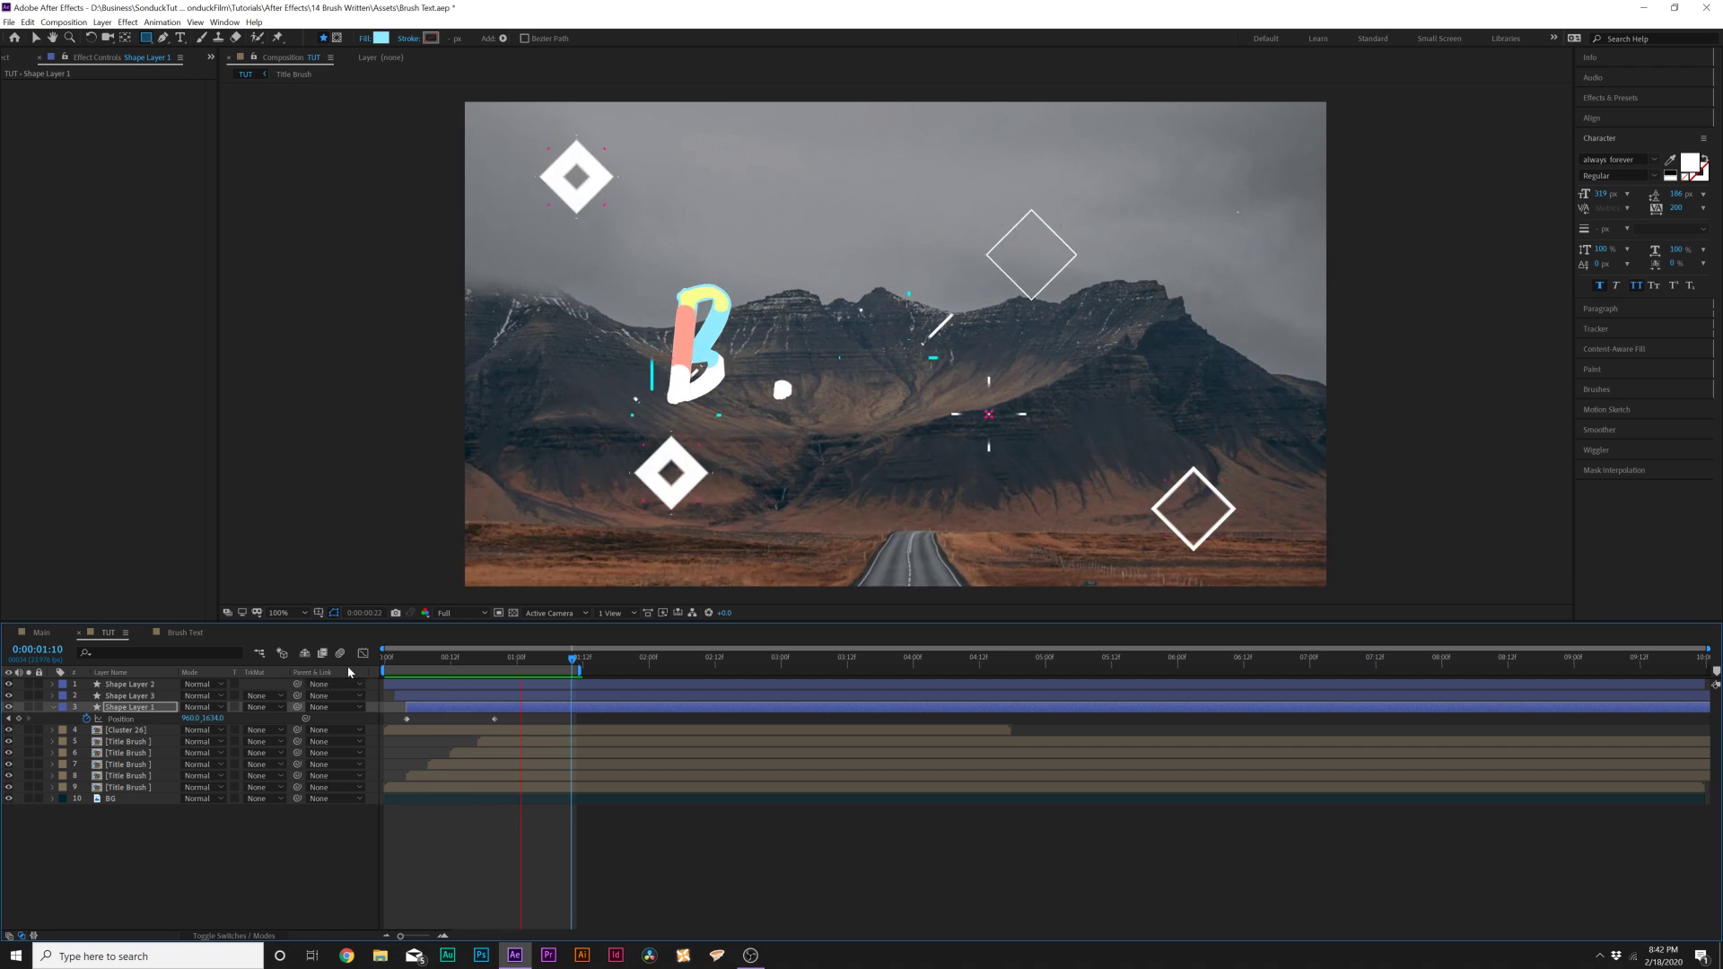
click(135, 798)
key(v)
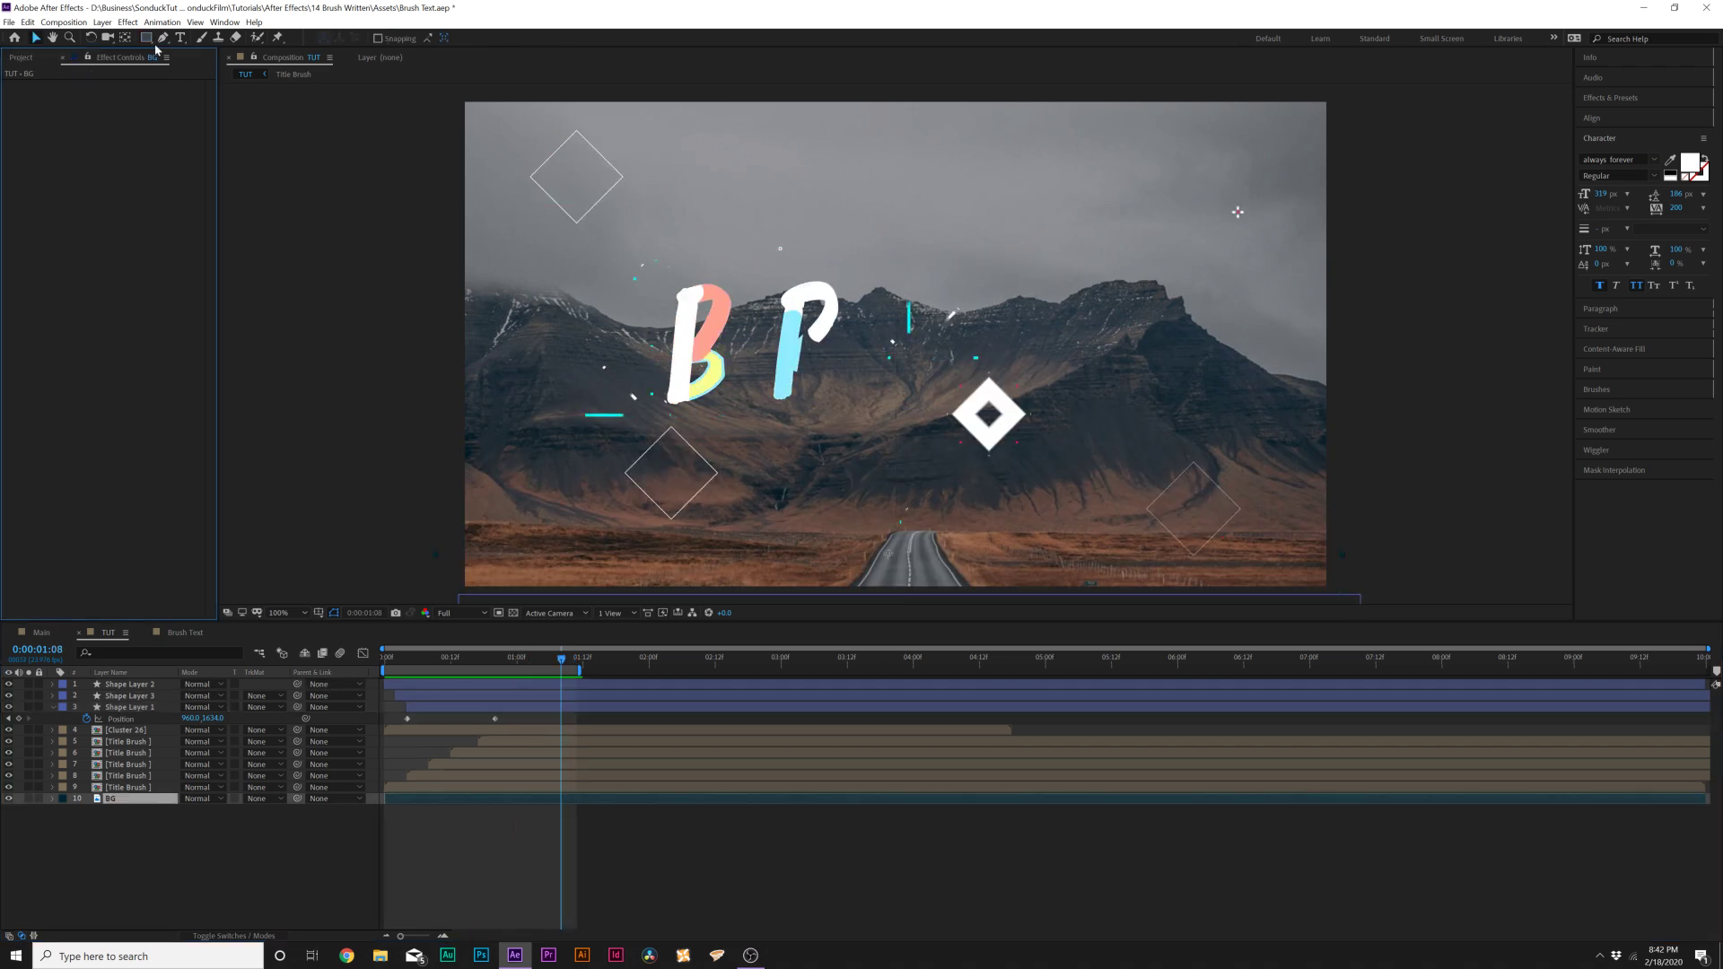
Add Brightness & Contrast to BG with a wiggle(2,30) expression on Brightness, then preview the flicker
click(127, 23)
mouse_move(175, 166)
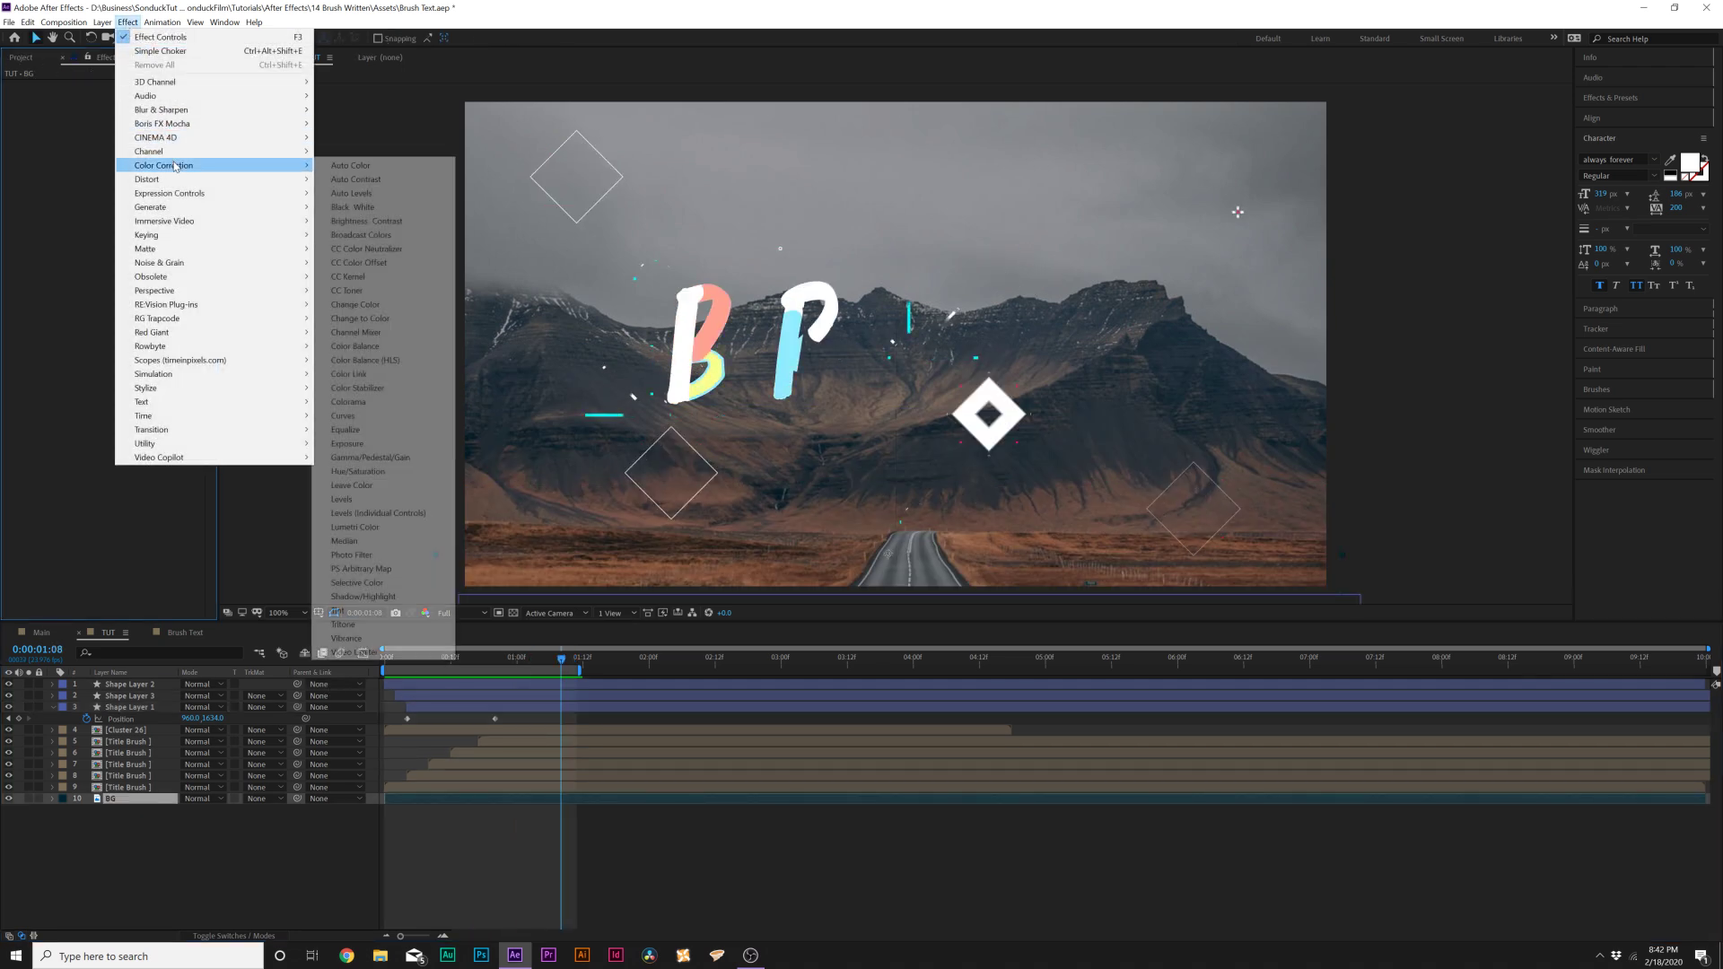
click(366, 221)
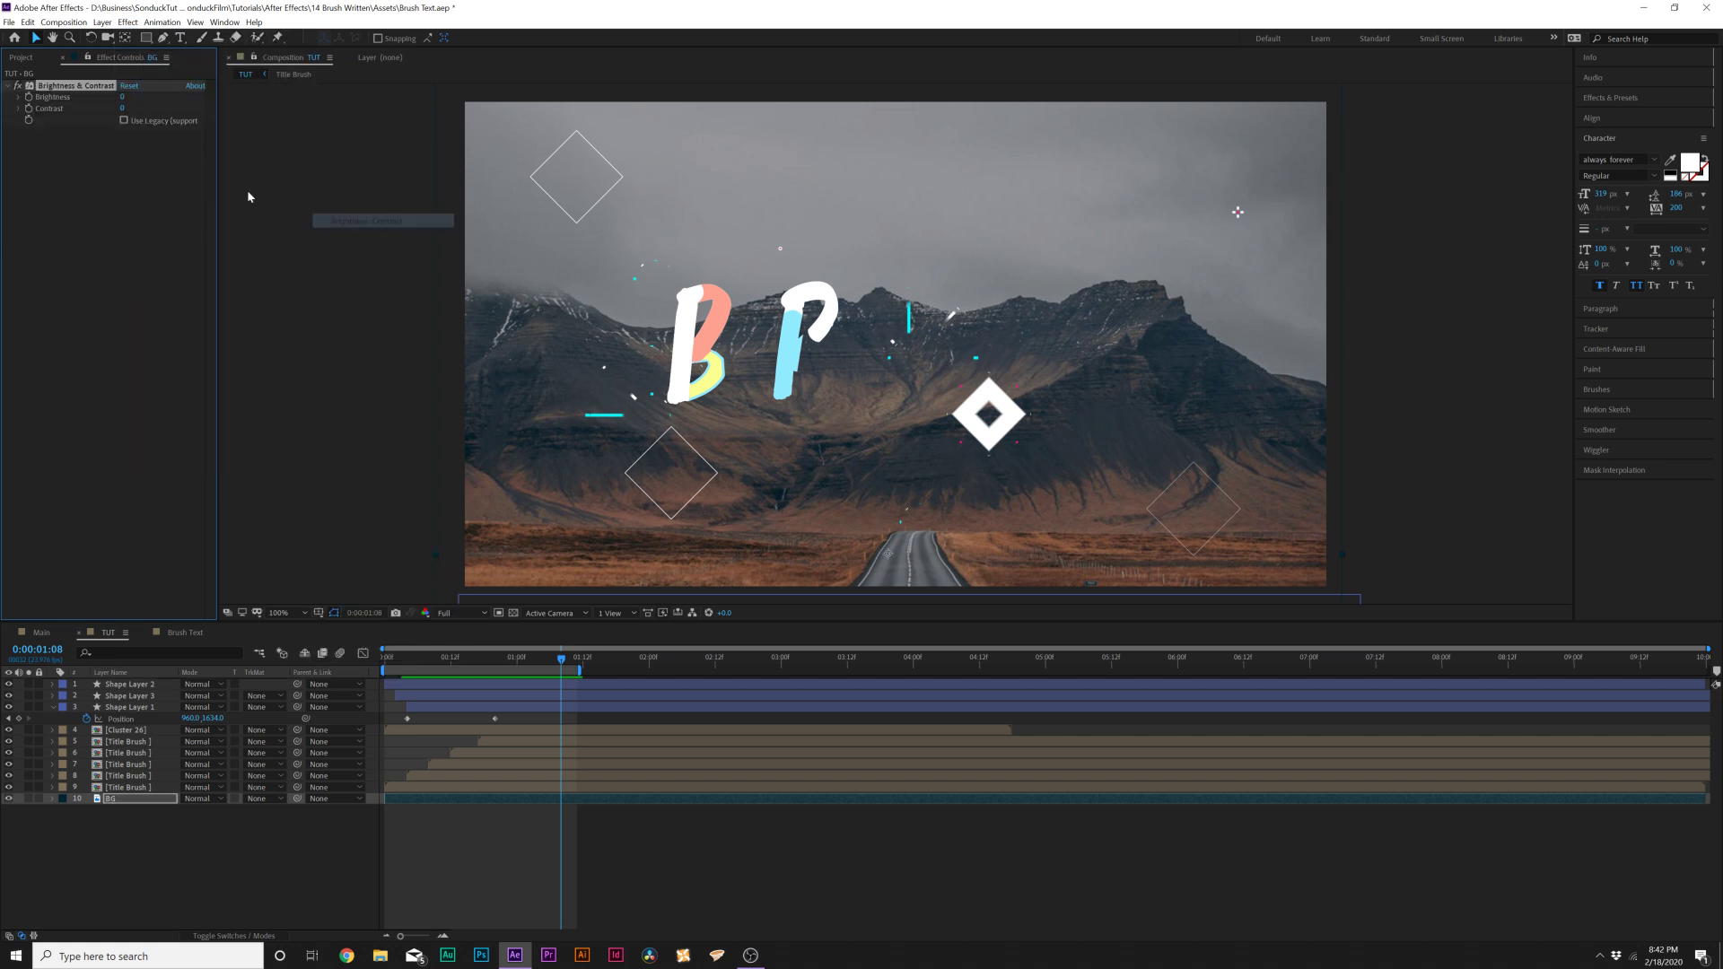
alt+click(29, 97)
text(wiggle(2,30)
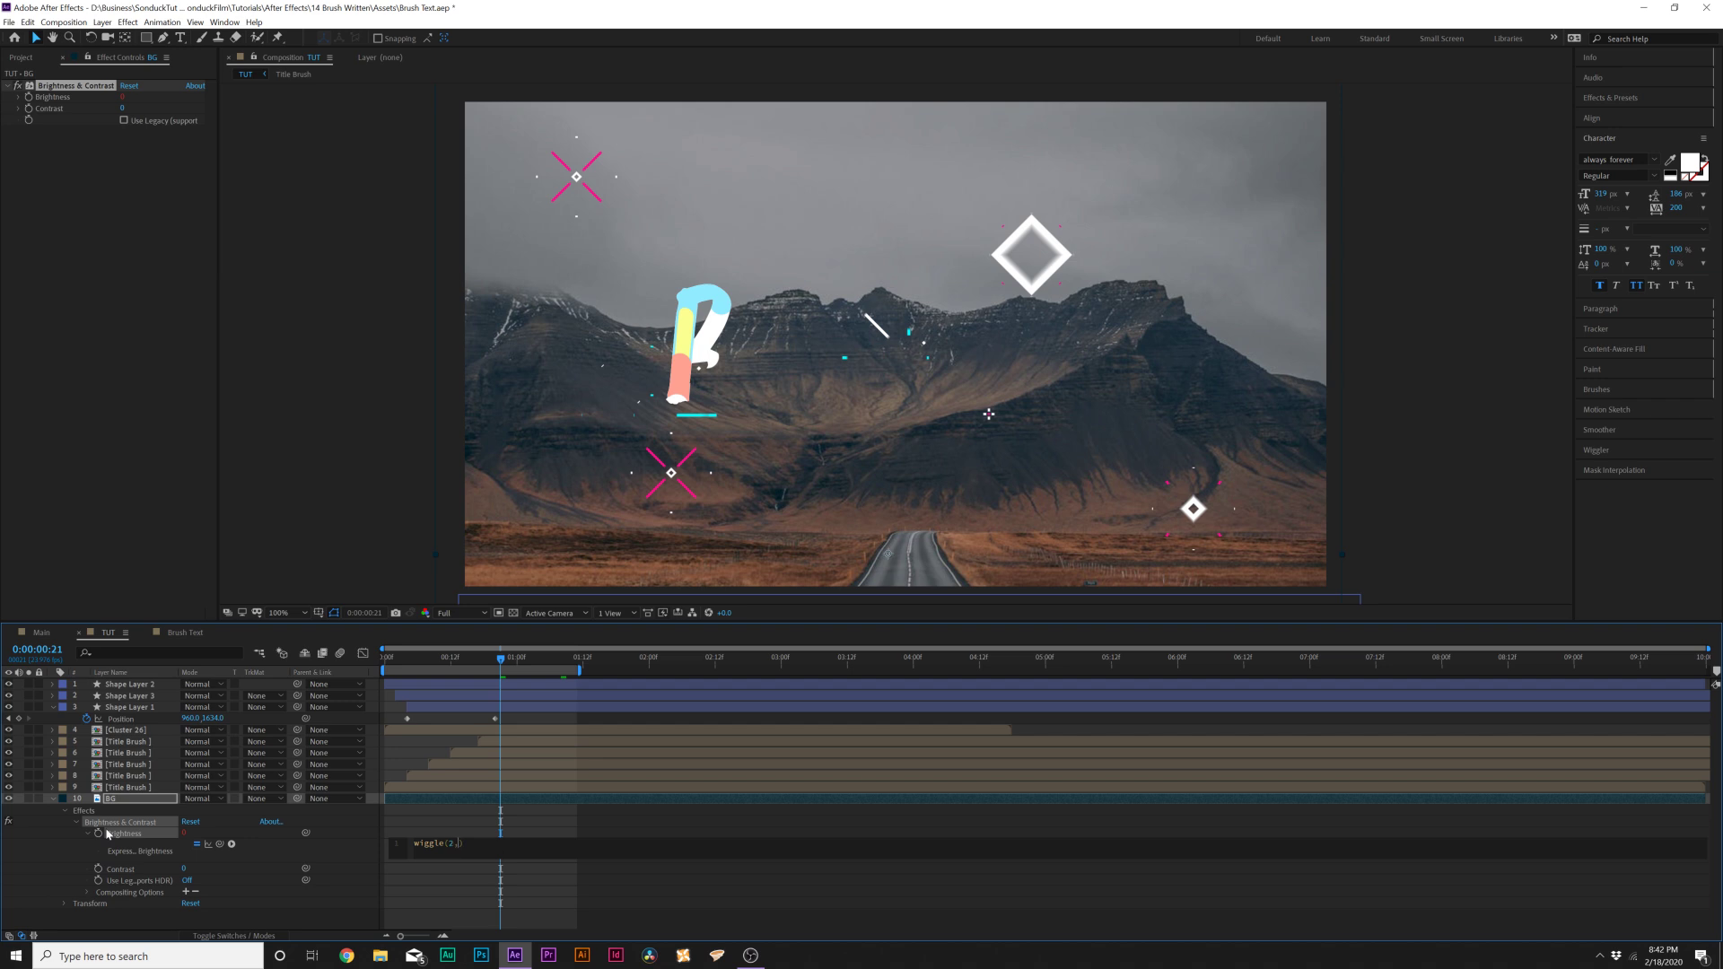
click(458, 833)
key(space)
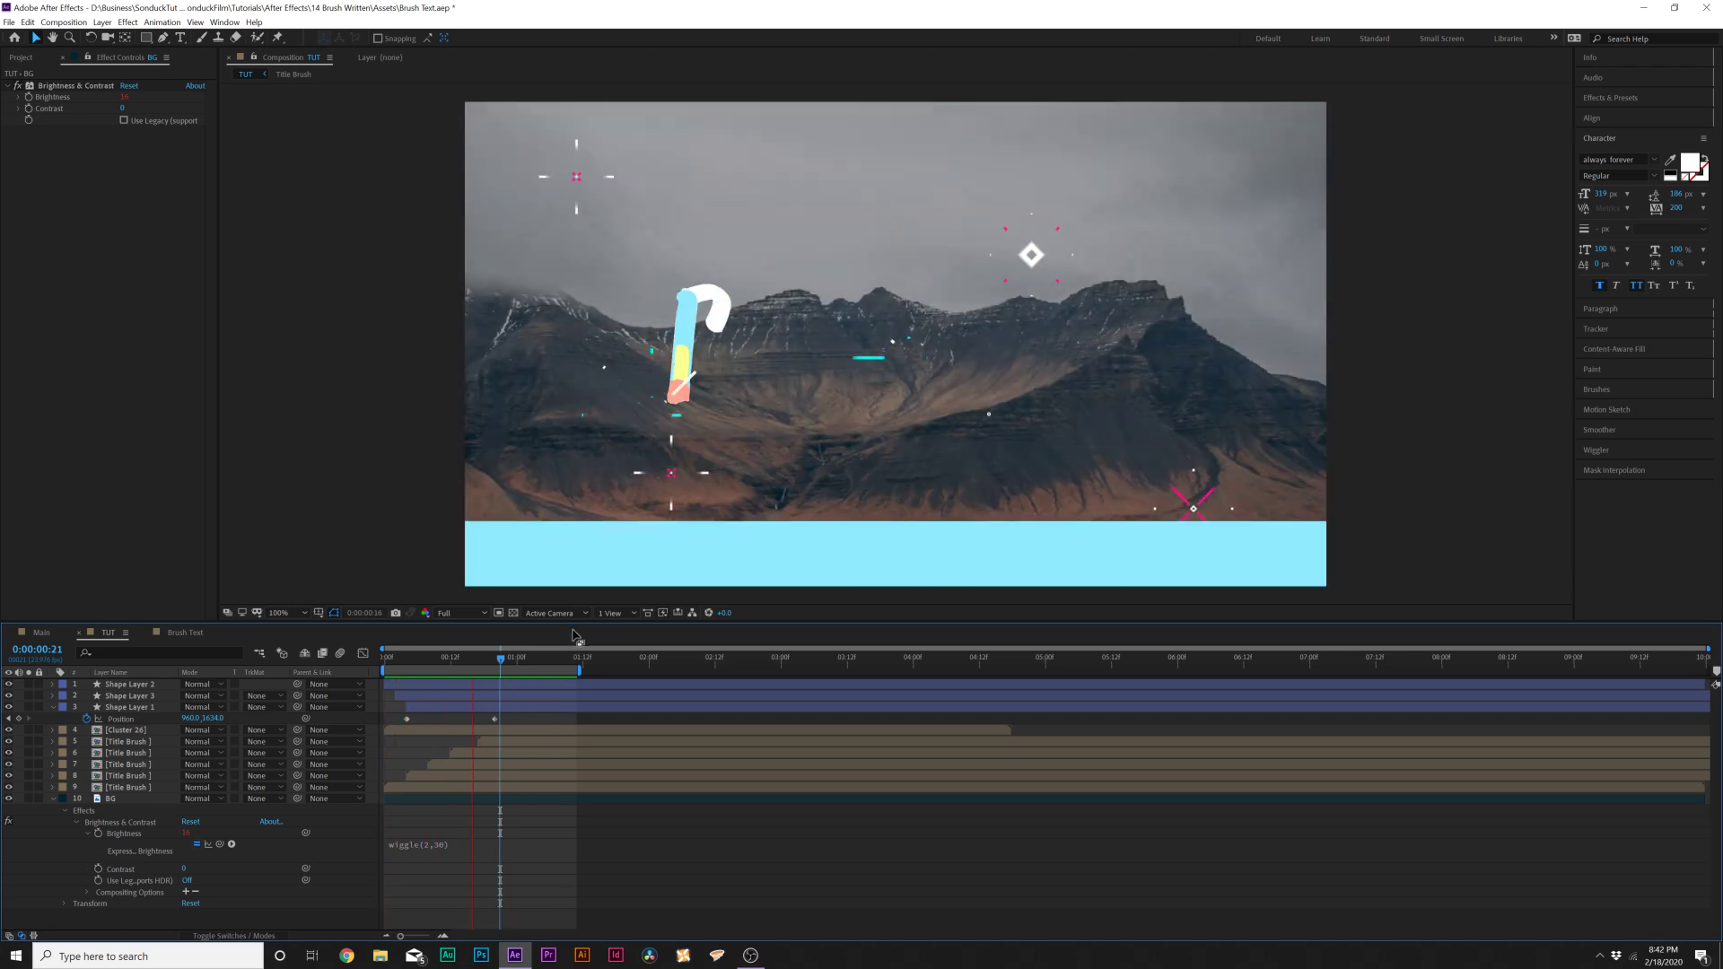
key(space)
key(u)
key(u)
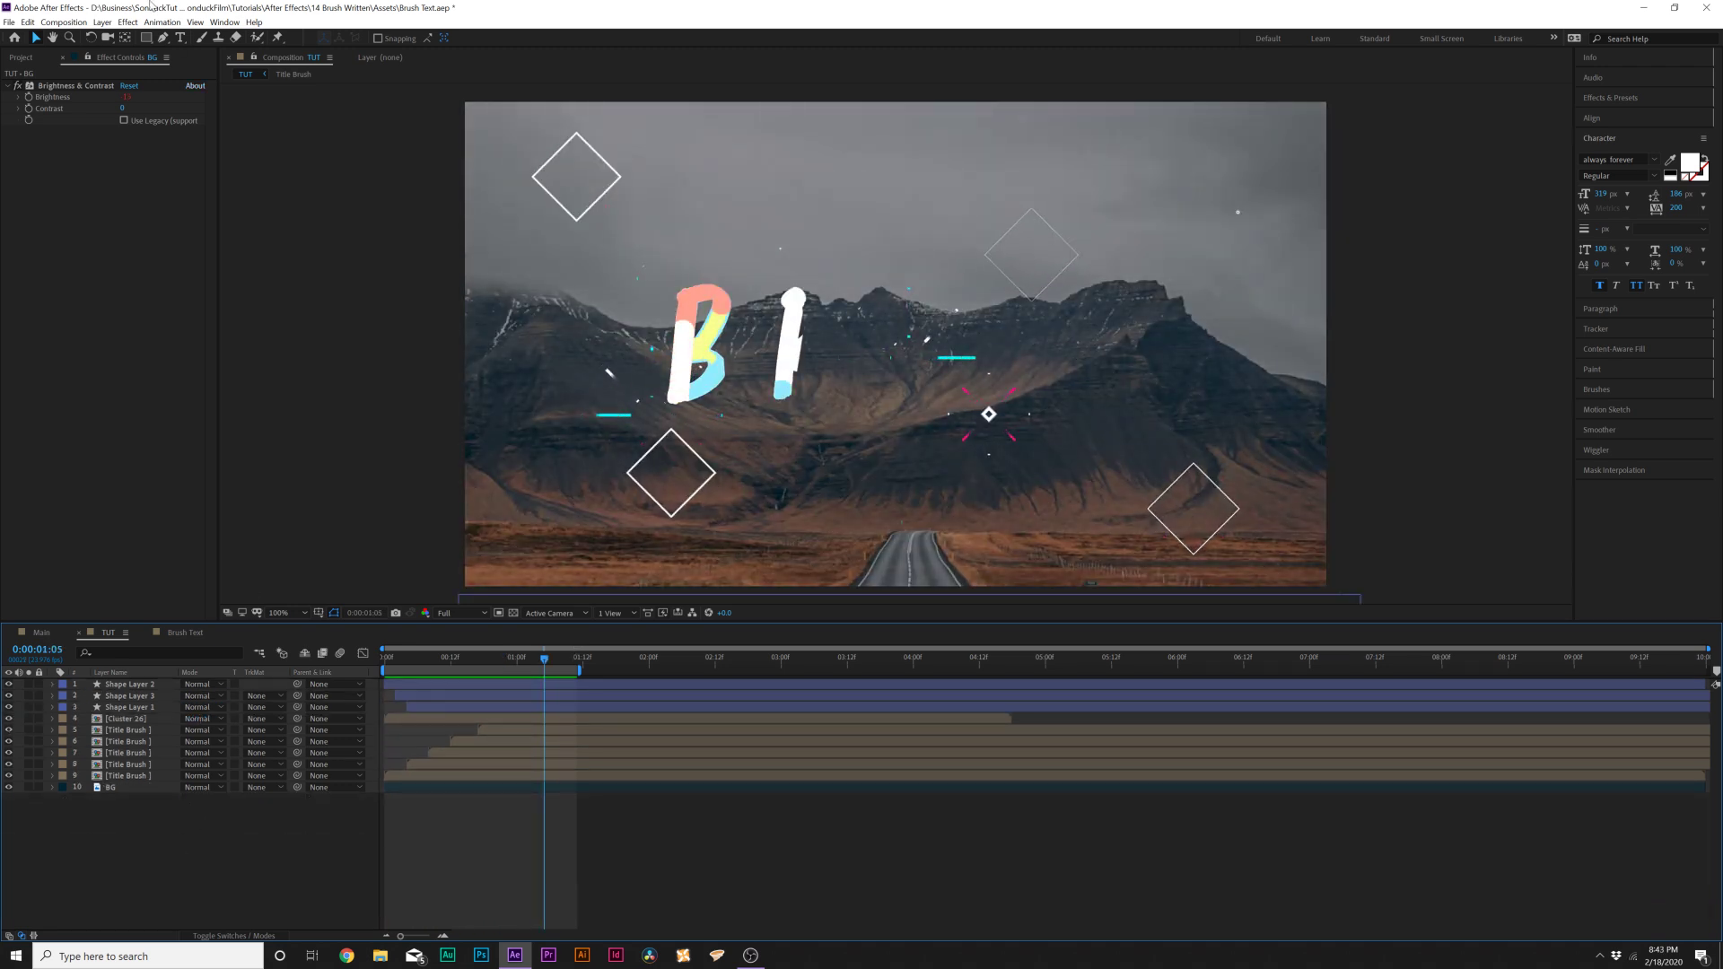
click(103, 22)
Create a new adjustment layer at the top and apply a Noise effect at 8% amount
mouse_move(144, 37)
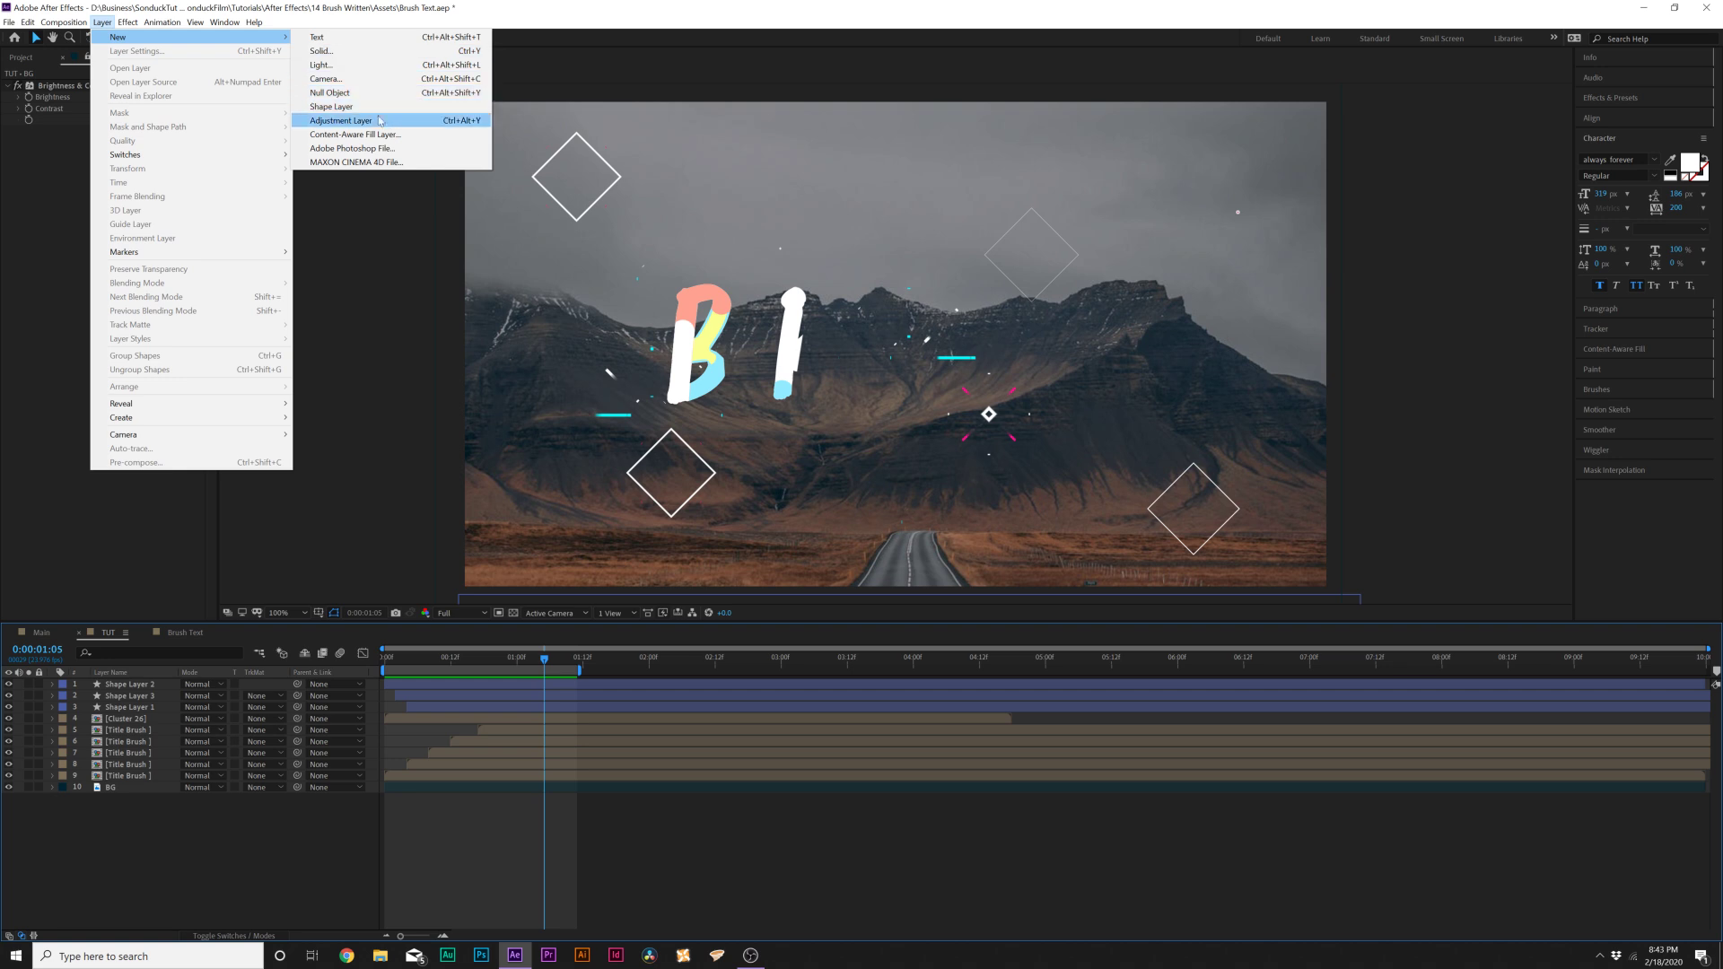
click(379, 120)
click(128, 22)
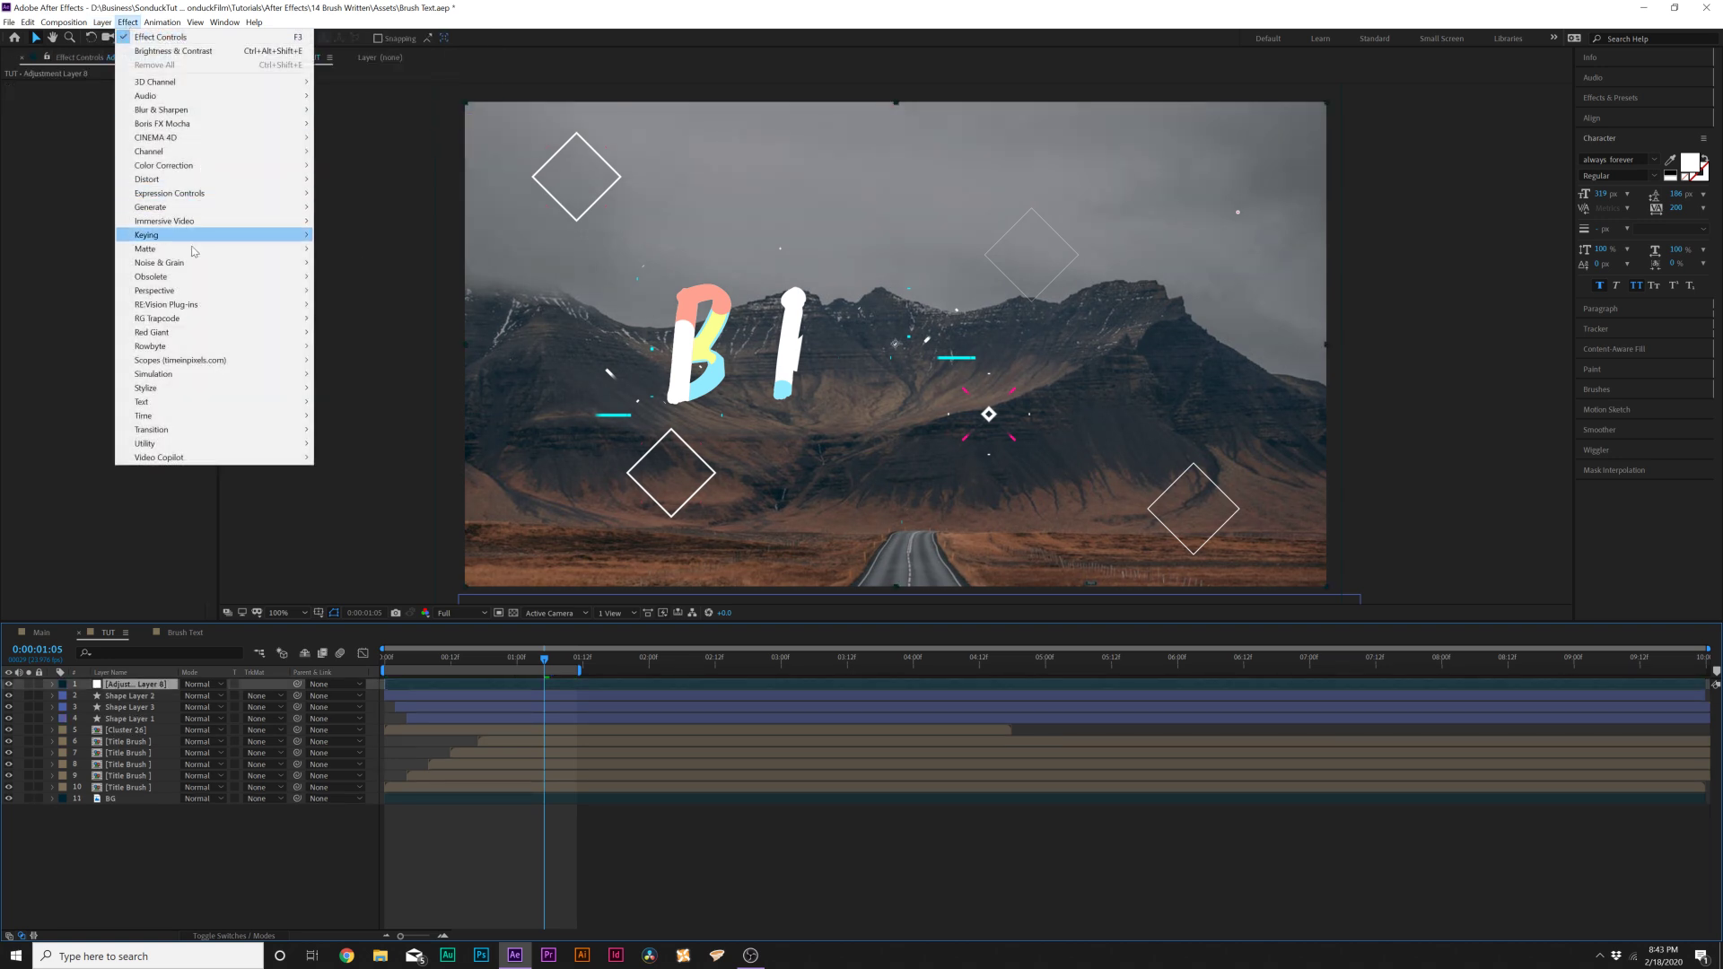
mouse_move(195, 262)
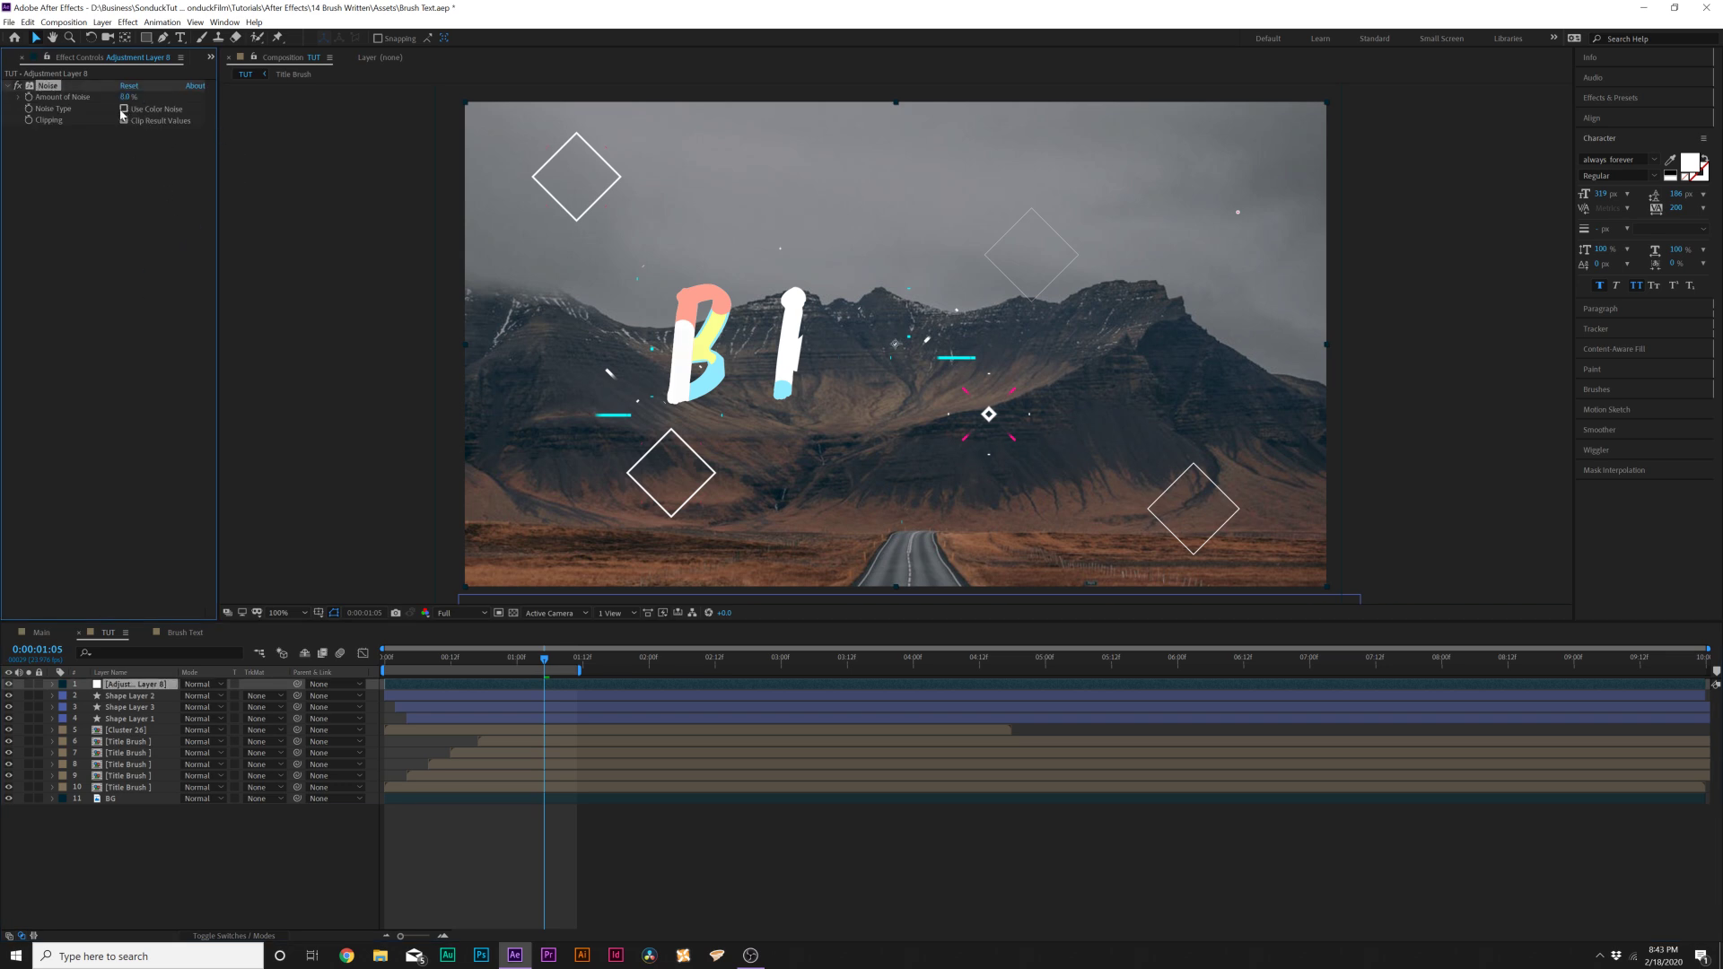
Zoom in on the title to inspect the grain, compare with the effect off, then preview the animation
key(period)
key(period)
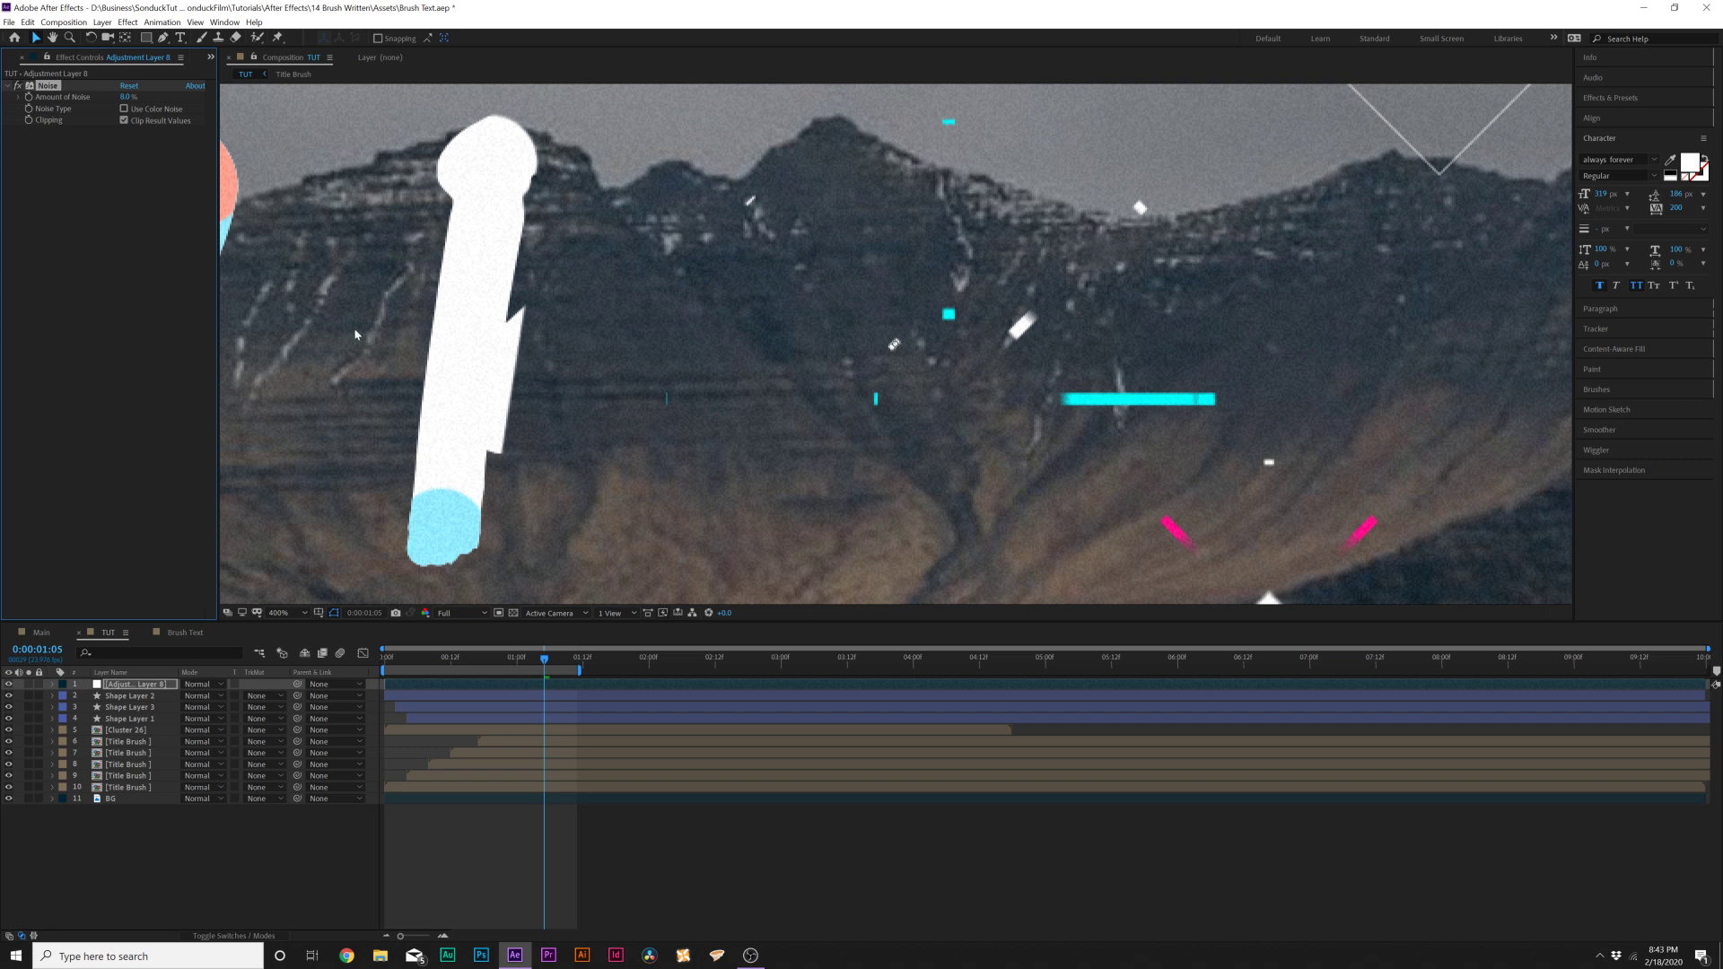
drag(397, 305, 684, 331)
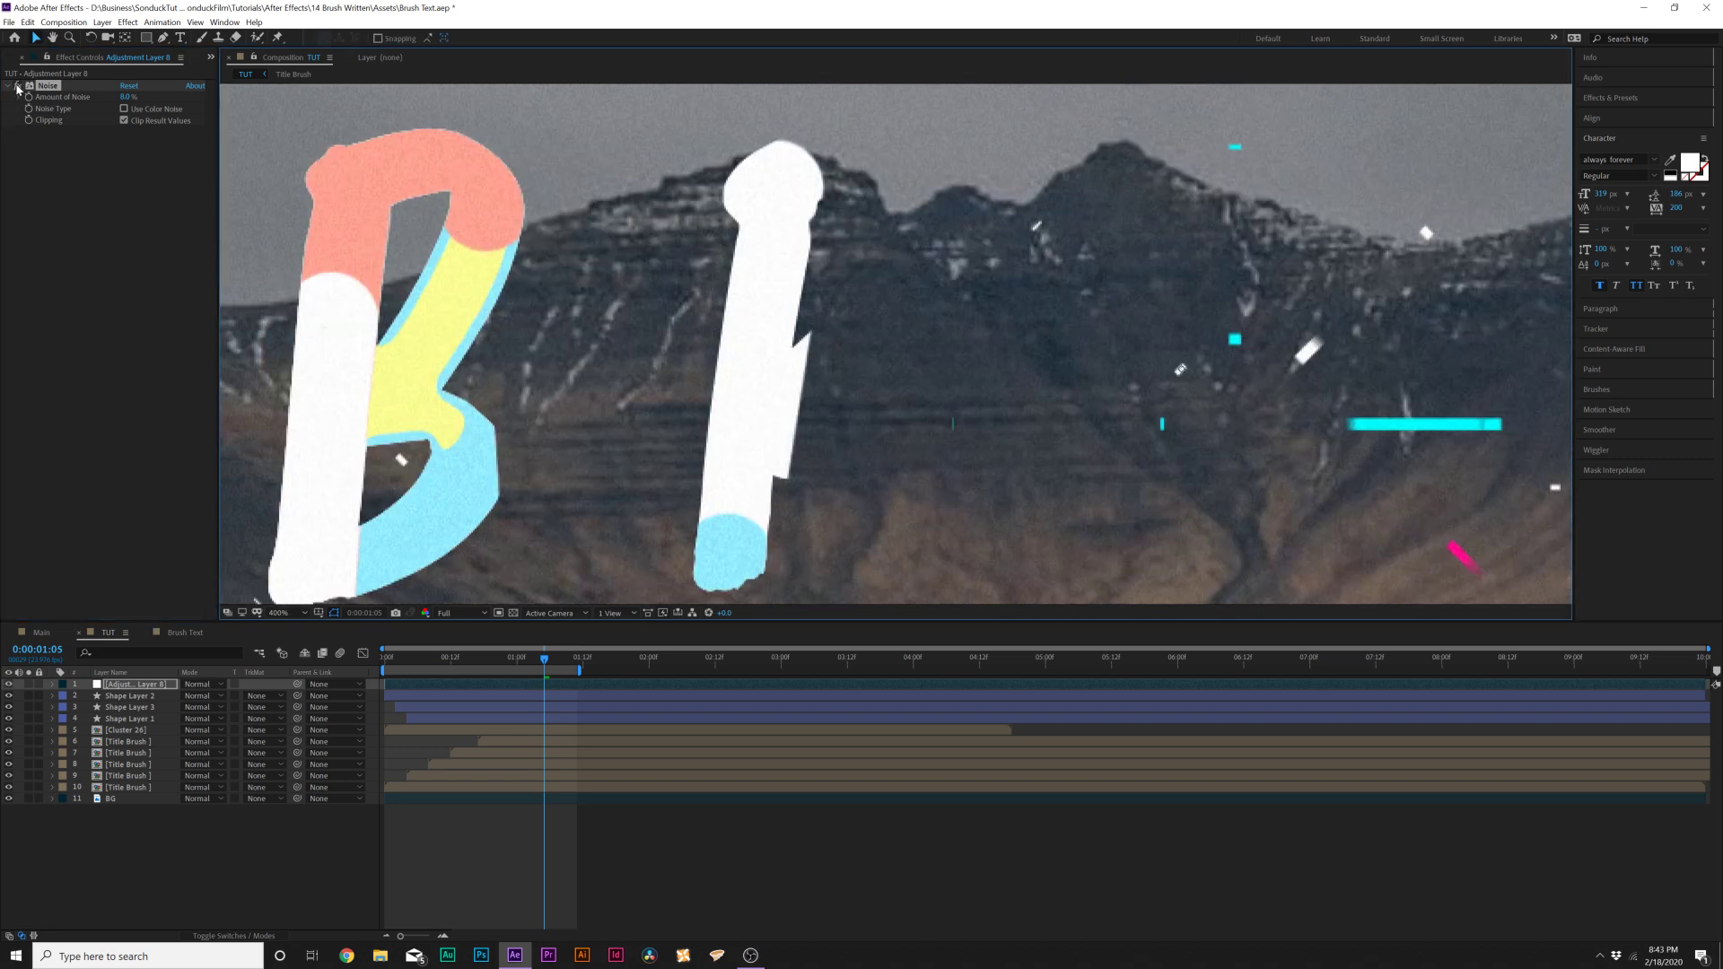
click(17, 86)
key(comma)
key(comma)
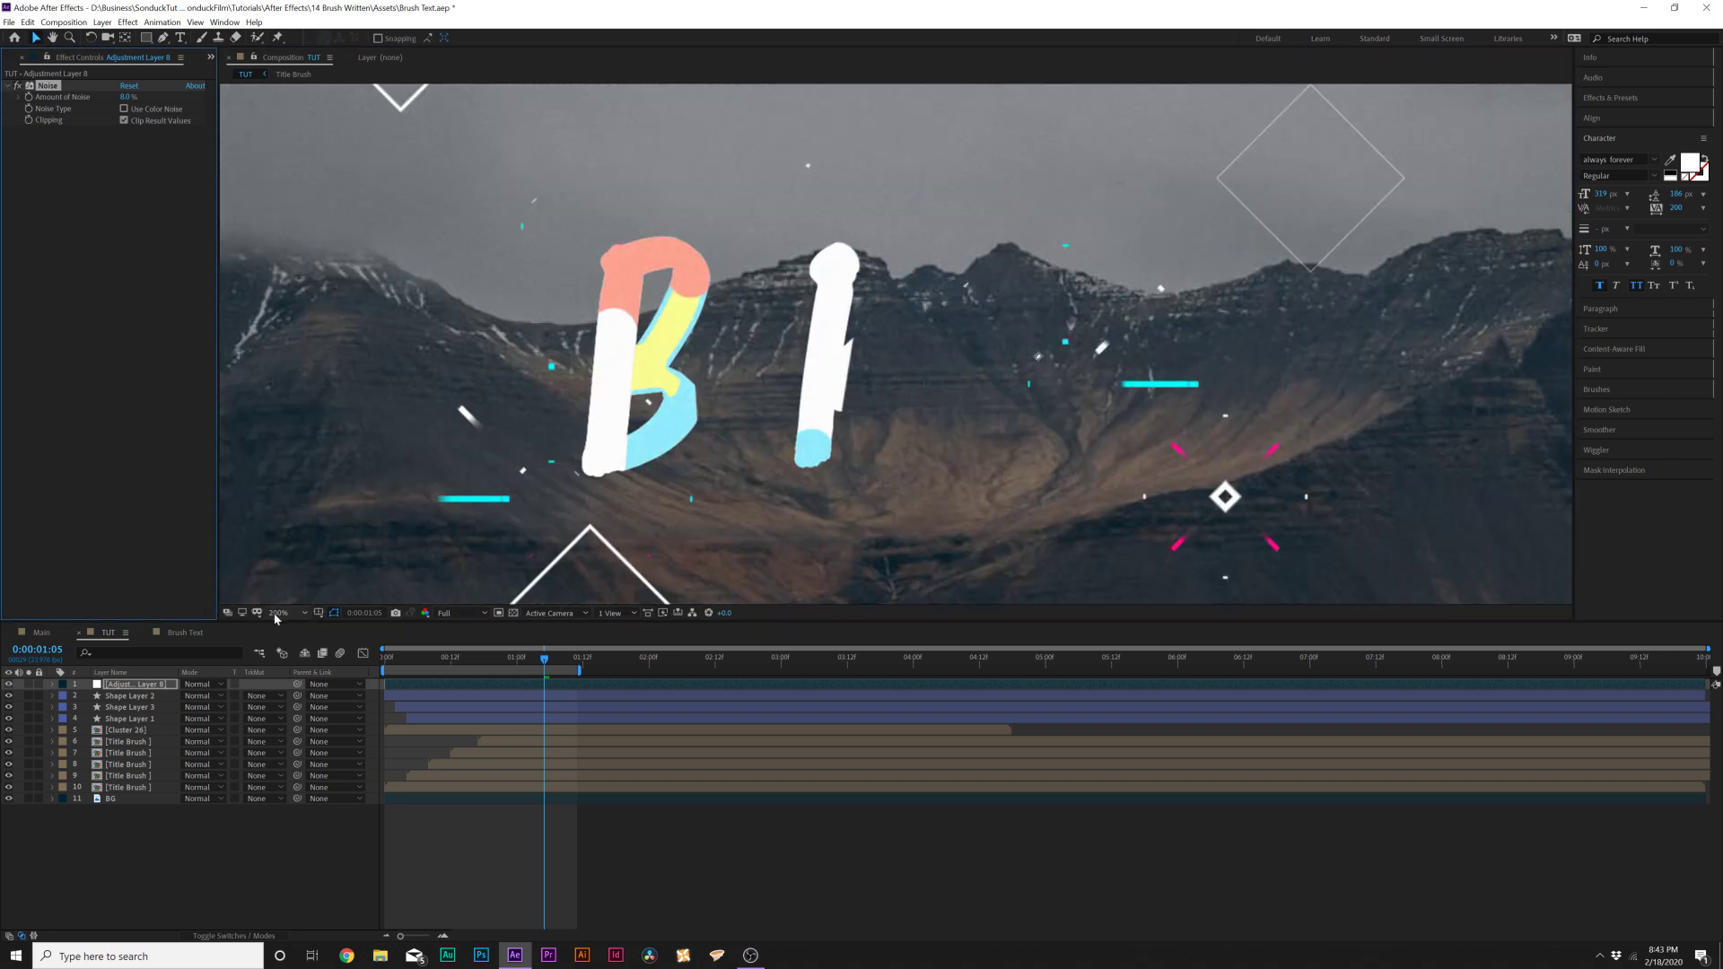
key(shift+slash)
click(1040, 657)
key(space)
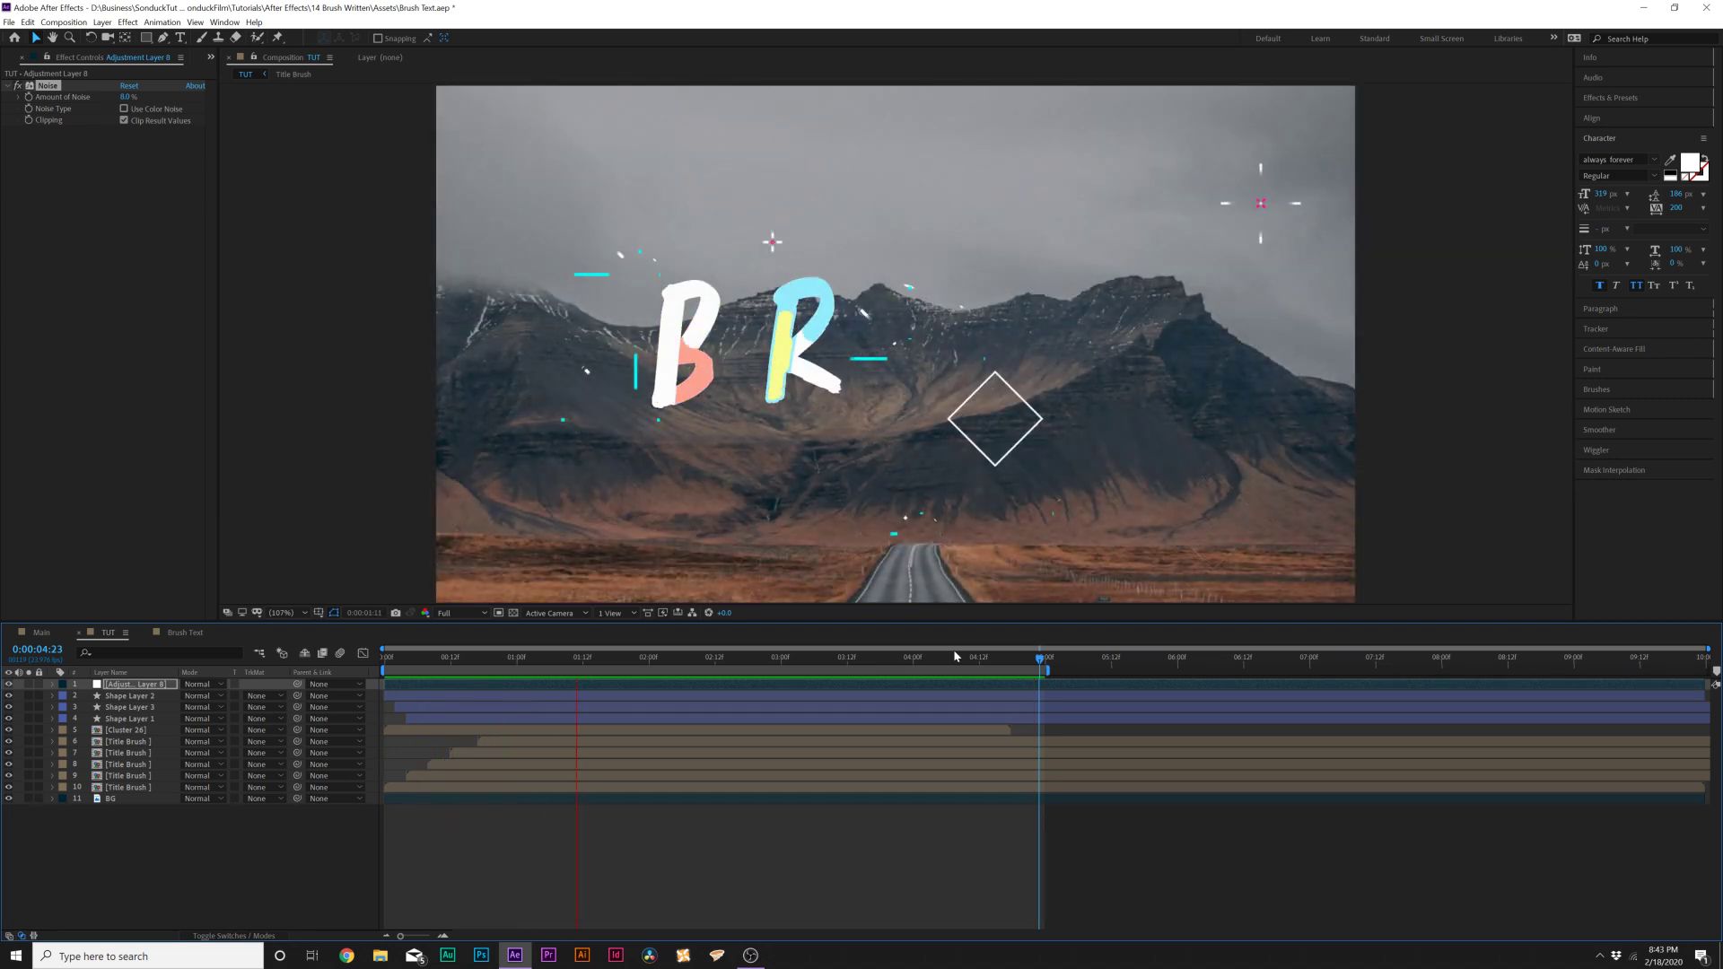